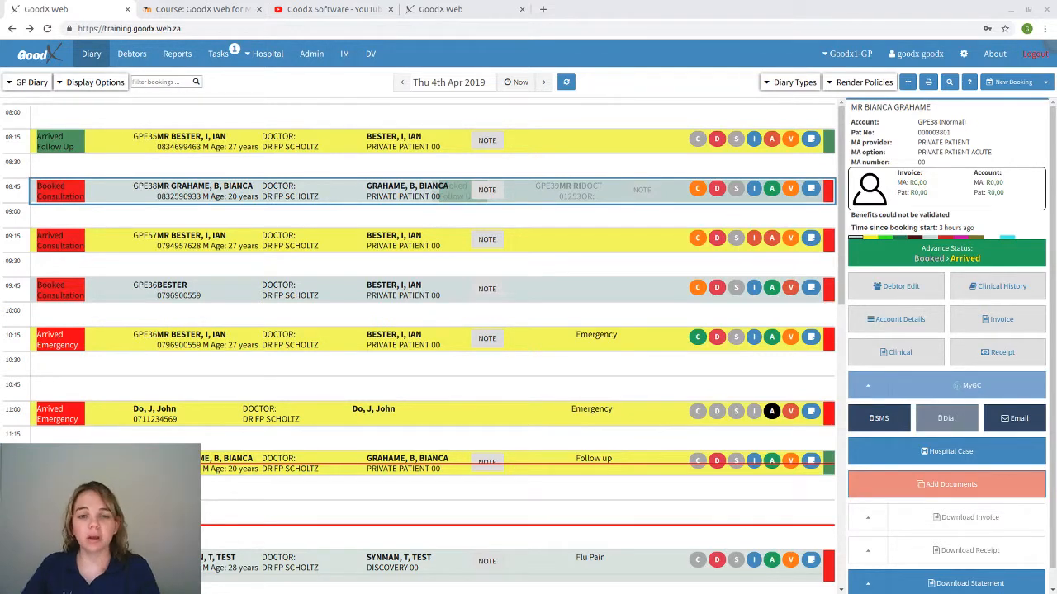
# Start a new booking in the diary's 12:15 slot with the type Consultation
pyautogui.click(474, 385)
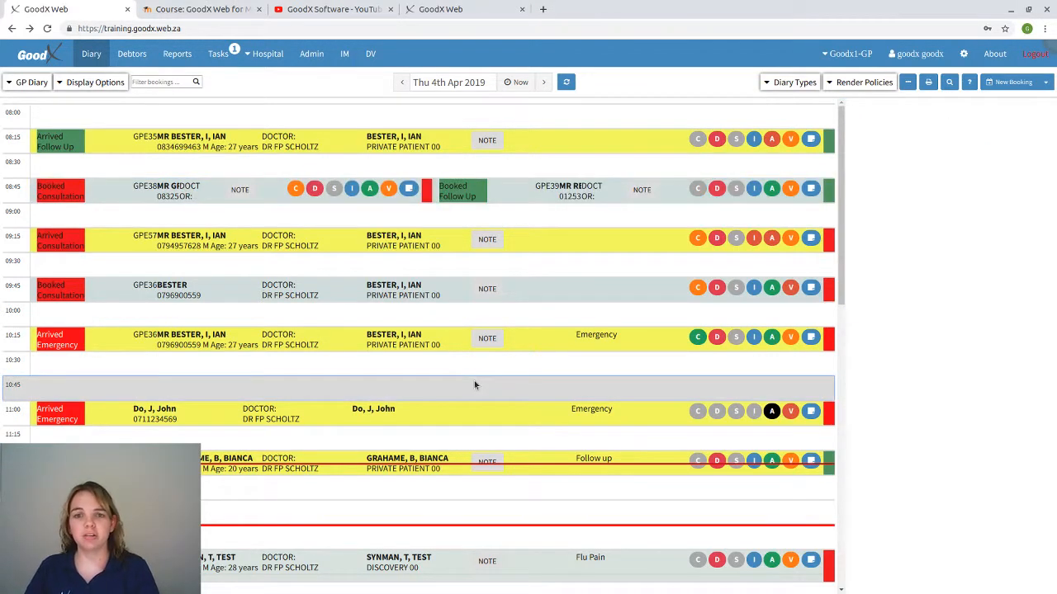
pyautogui.scroll(-1, 401, 458)
pyautogui.click(348, 404)
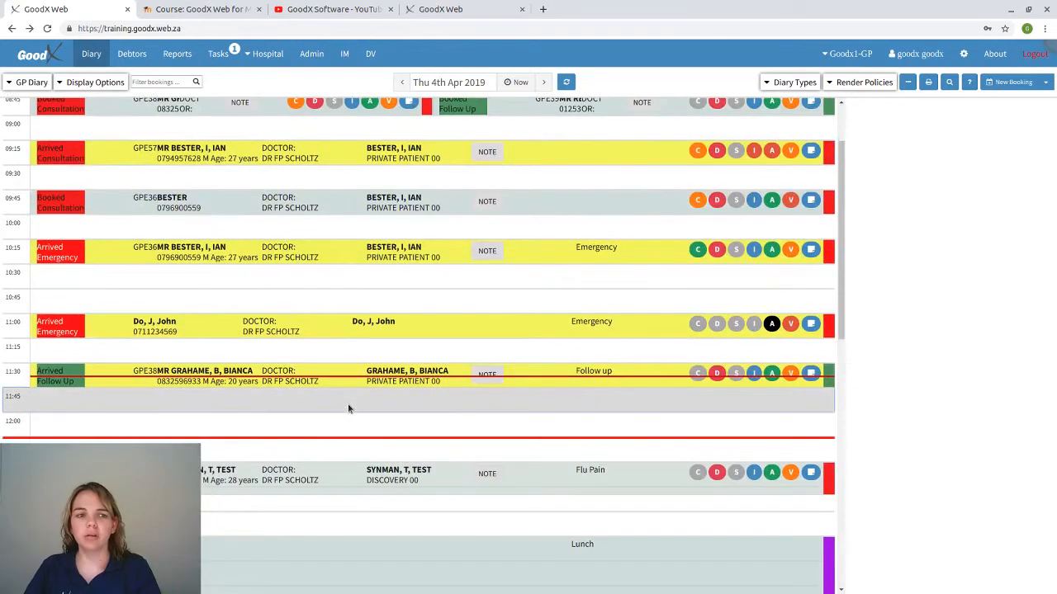
pyautogui.scroll(-3, 348, 406)
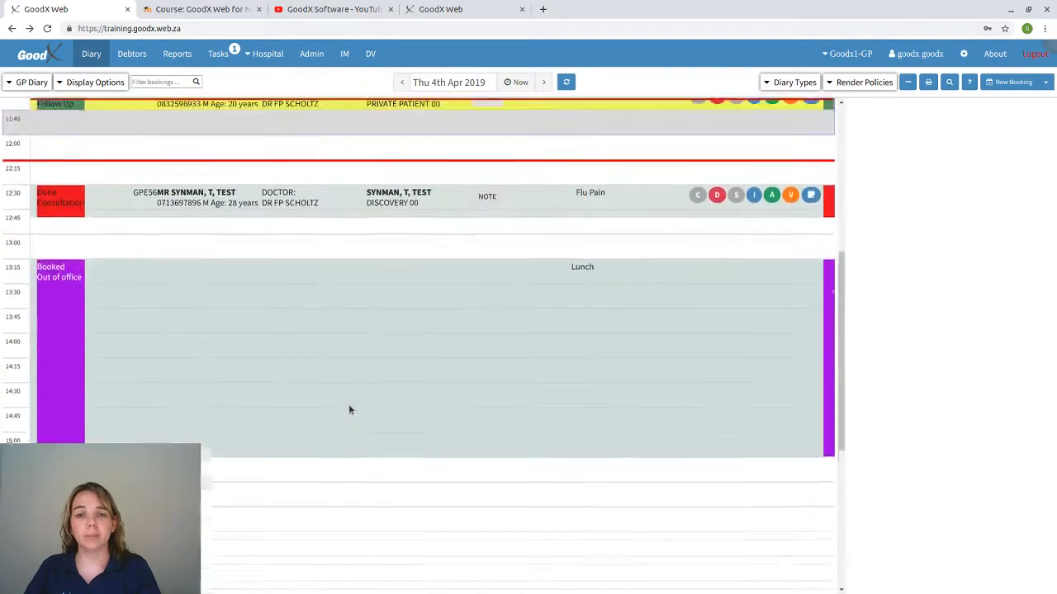
pyautogui.scroll(2, 348, 409)
pyautogui.click(99, 337)
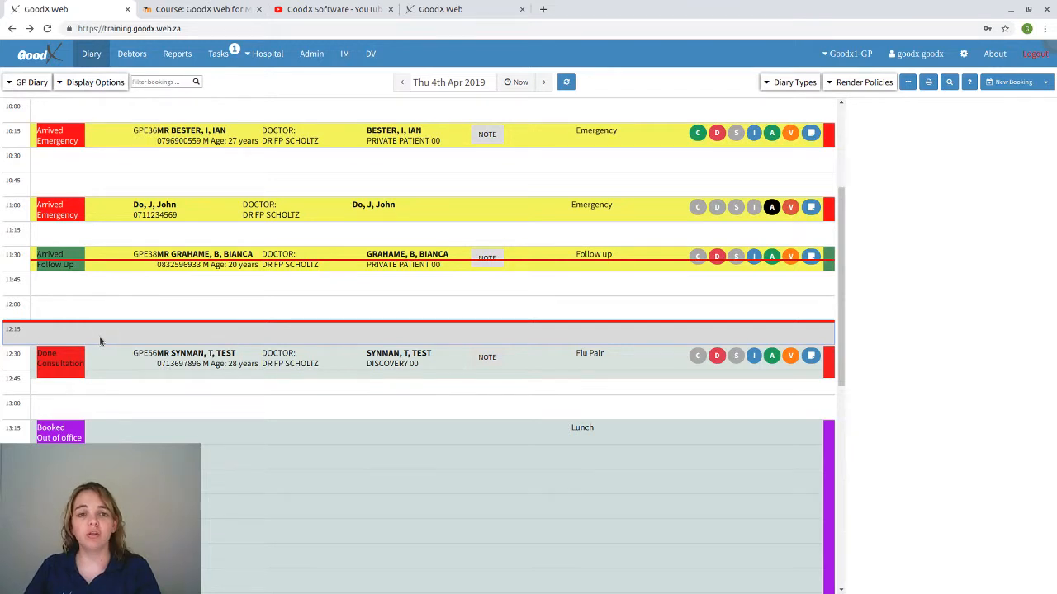
pyautogui.doubleClick(99, 341)
pyautogui.click(371, 126)
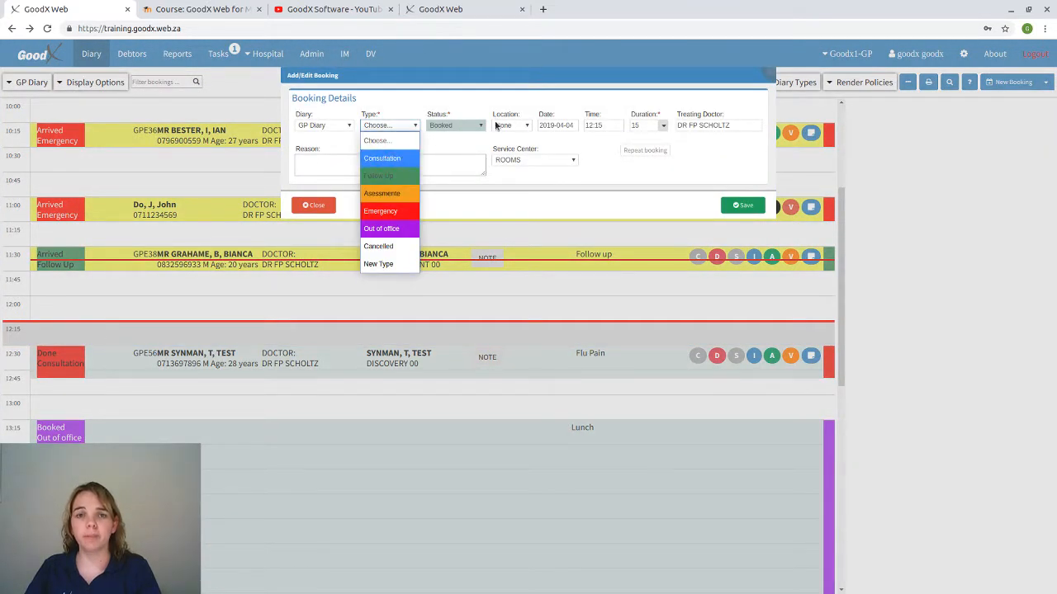
pyautogui.press('Return')
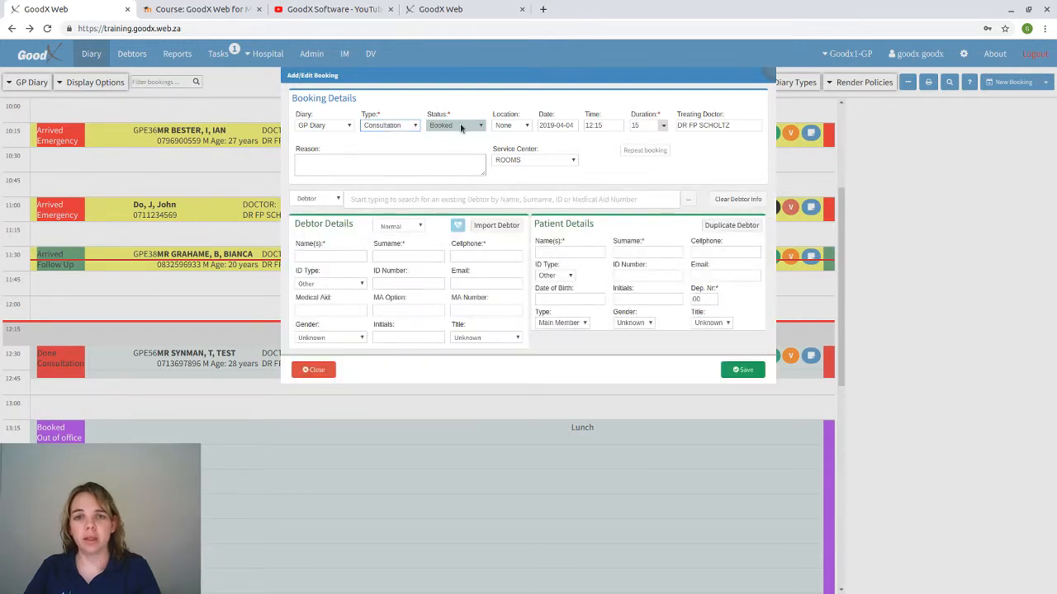
# Assign an existing private-patient debtor, account GP Diary's second search match for "t", to the booking and save it
pyautogui.click(361, 201)
pyautogui.write('t')
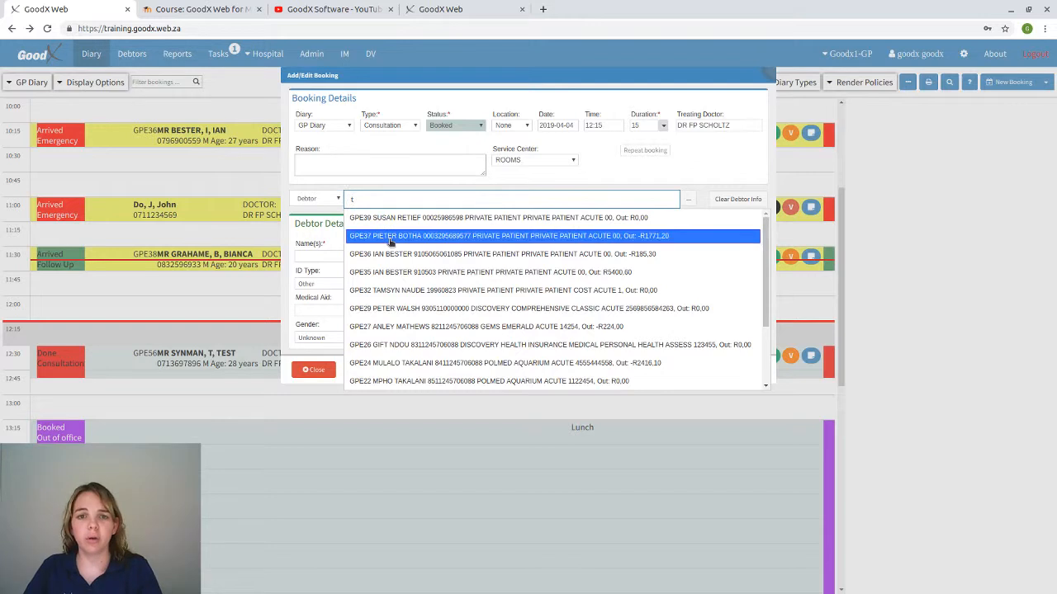
pyautogui.click(391, 240)
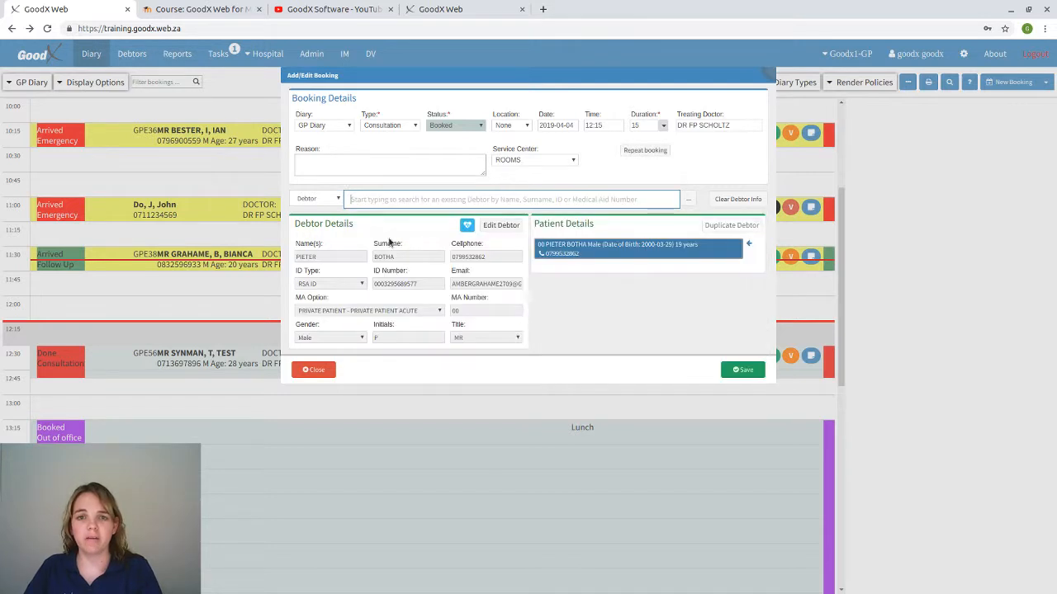
pyautogui.click(746, 371)
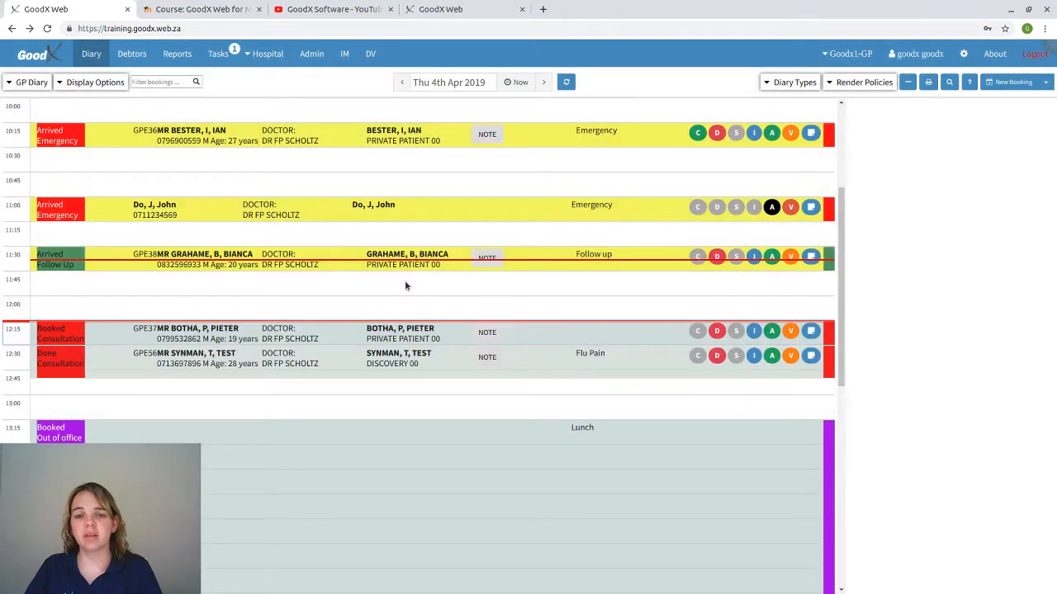
# Advance the status of the 12:15 booking to Arrived and on to Ready
pyautogui.click(449, 333)
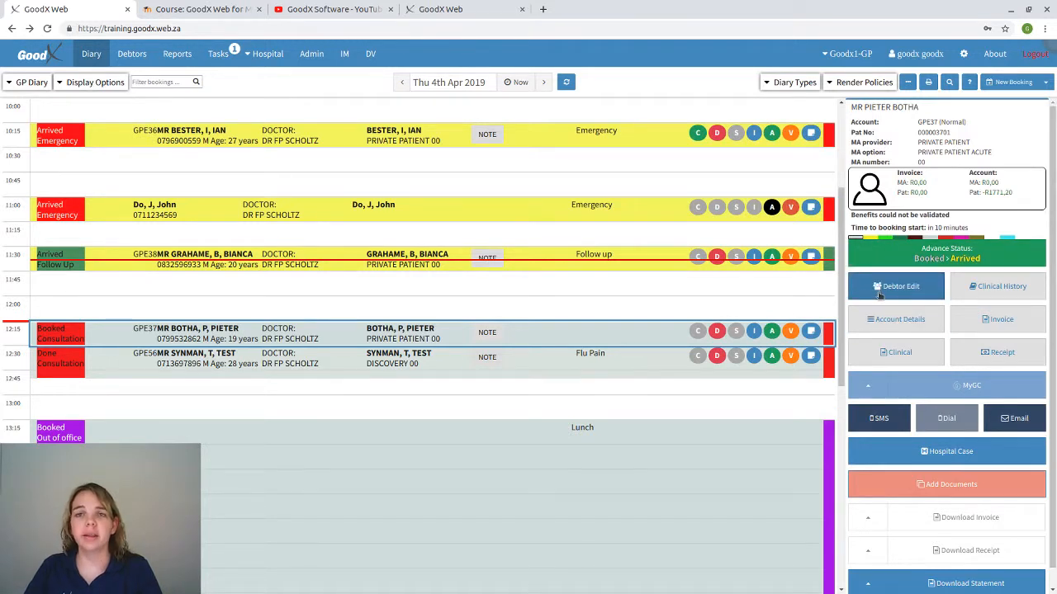
pyautogui.click(900, 353)
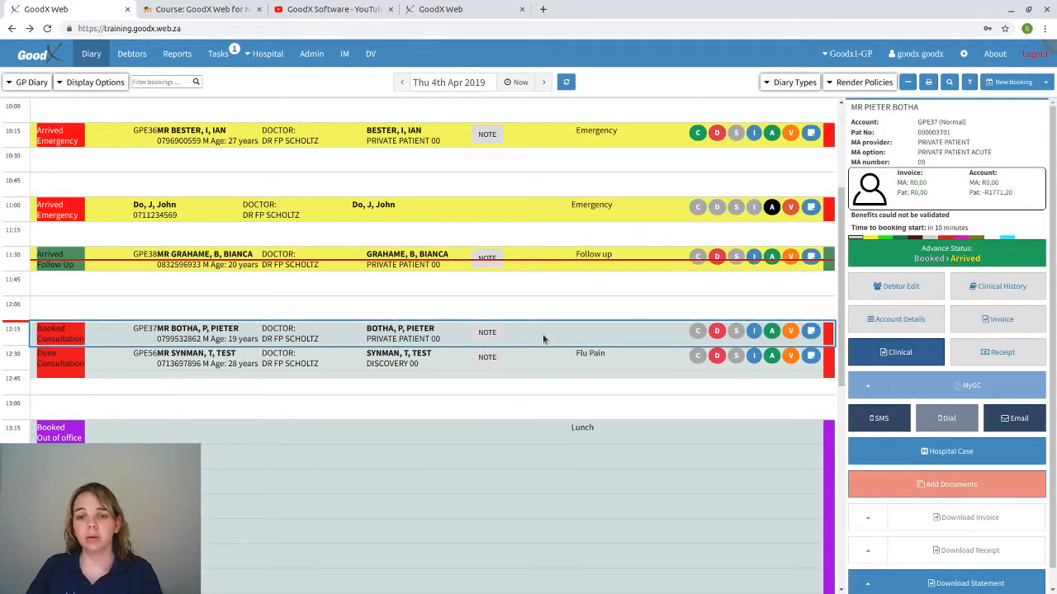
pyautogui.doubleClick(543, 338)
pyautogui.press('Escape')
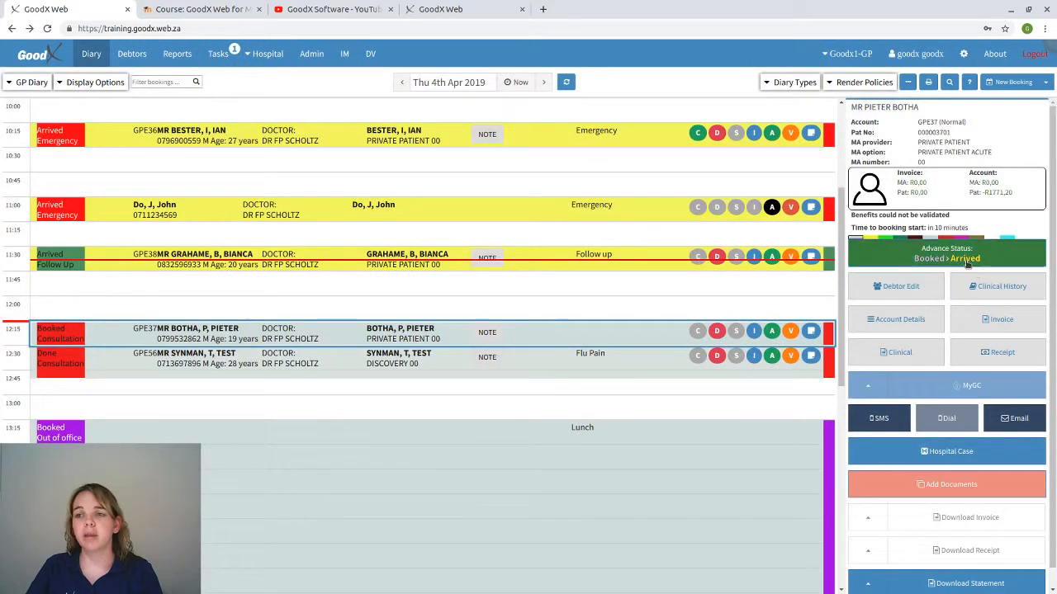
pyautogui.click(966, 260)
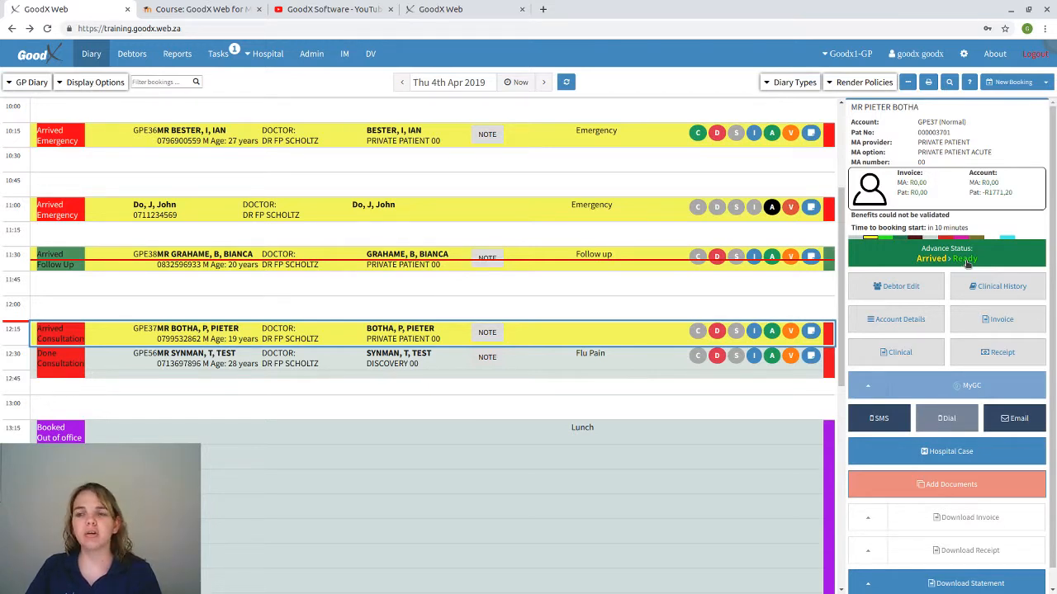
pyautogui.click(966, 261)
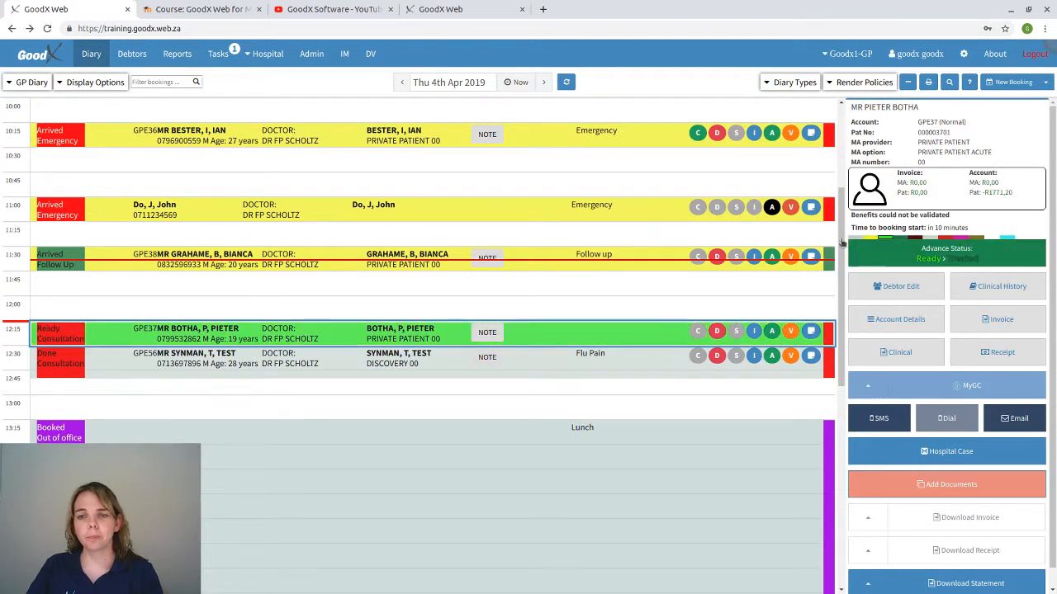
# Show the diary as Stacked by Status, and return it to the Timeslot (Overlap) layout
pyautogui.moveTo(768, 355)
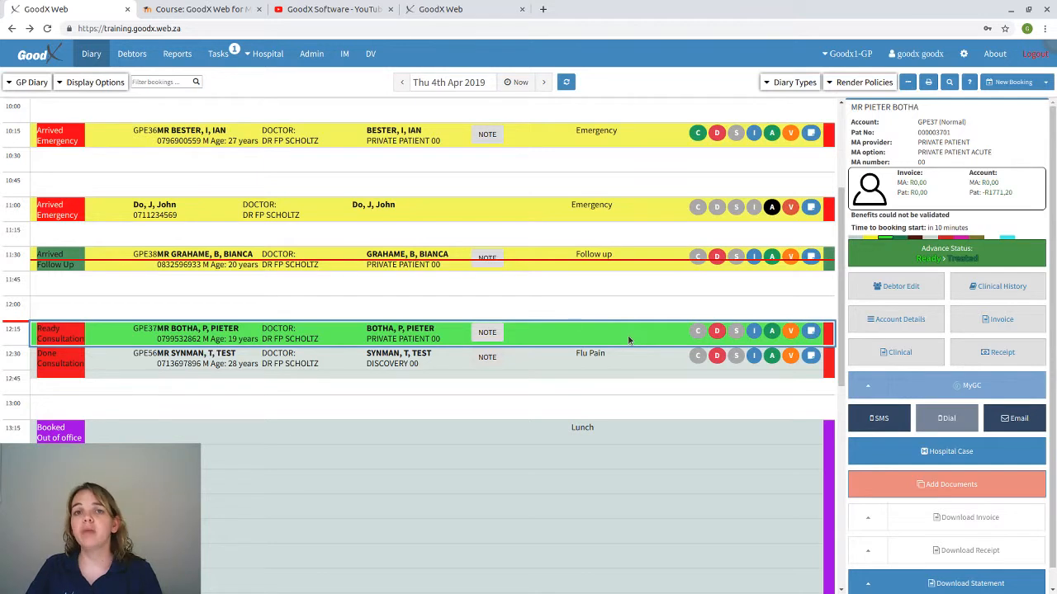
pyautogui.click(838, 85)
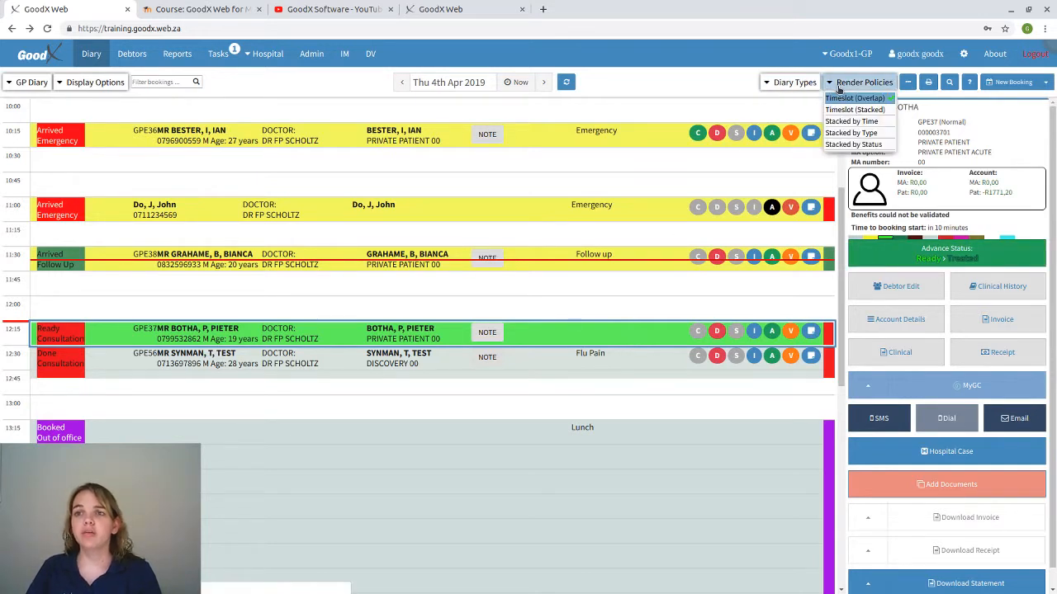
pyautogui.click(859, 147)
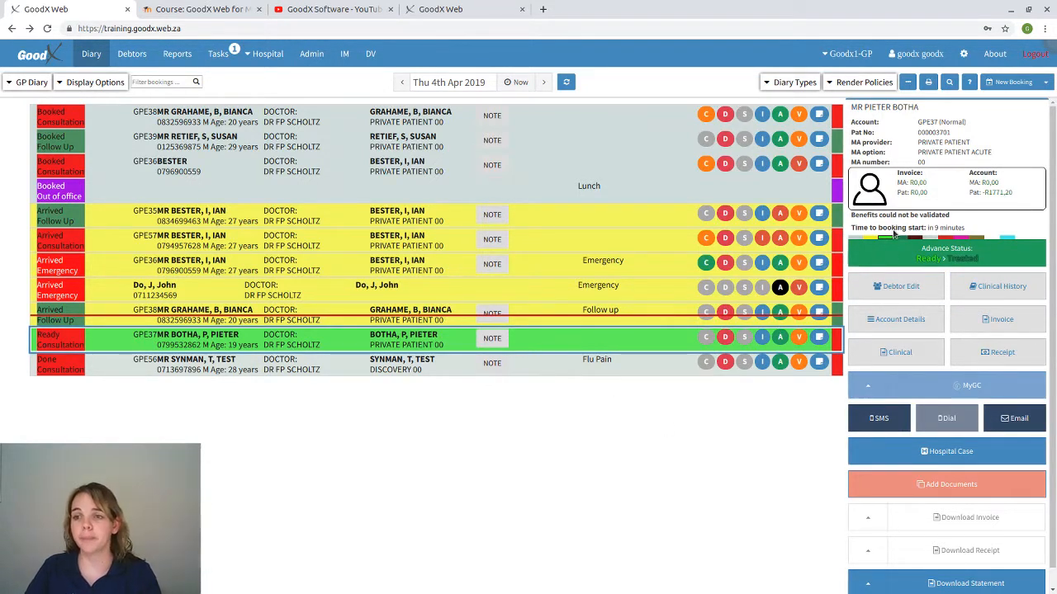
pyautogui.click(865, 82)
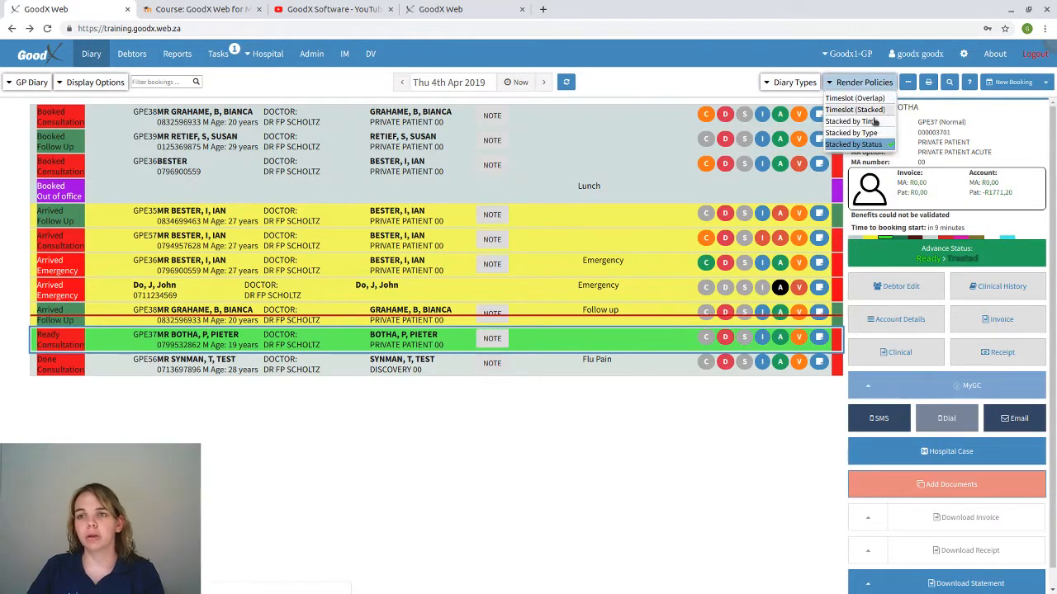
pyautogui.click(866, 99)
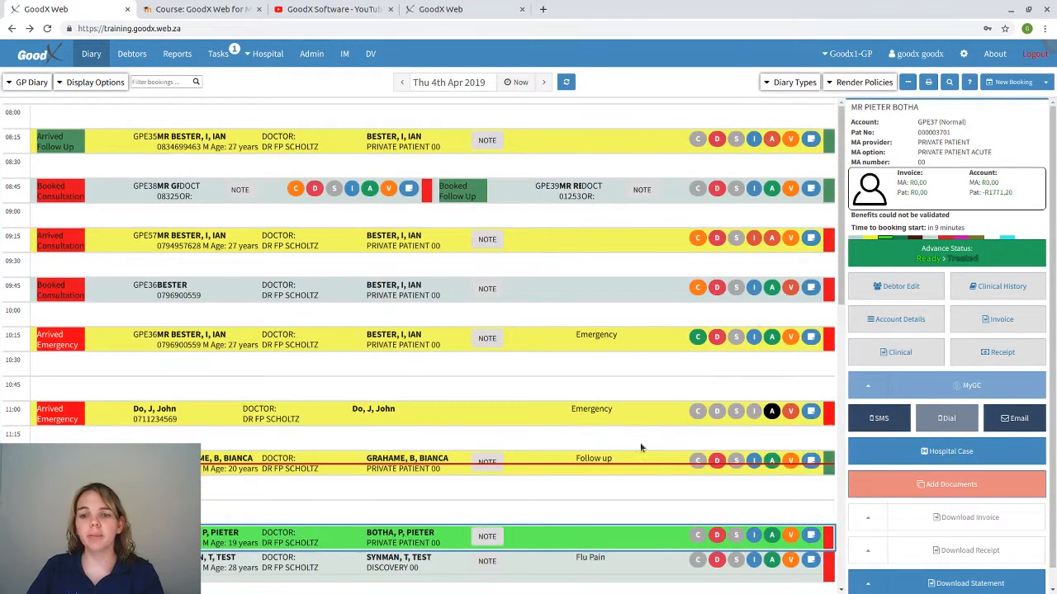
# Open the invoice for the 12:15 booking and expand the patient's latest invoices to review their codes
pyautogui.scroll(-2, 643, 392)
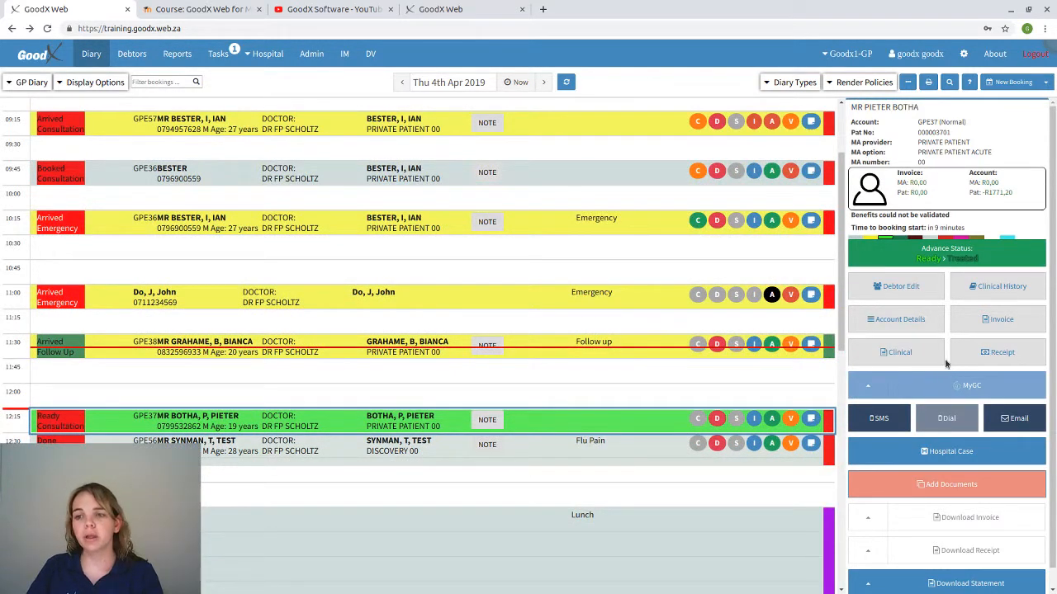
pyautogui.click(987, 323)
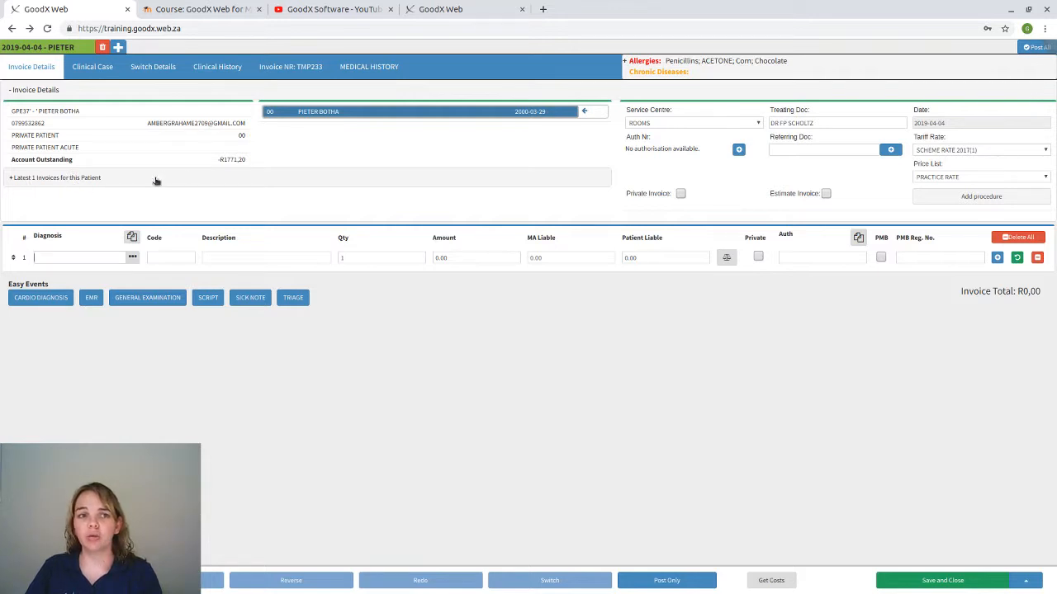
pyautogui.click(15, 179)
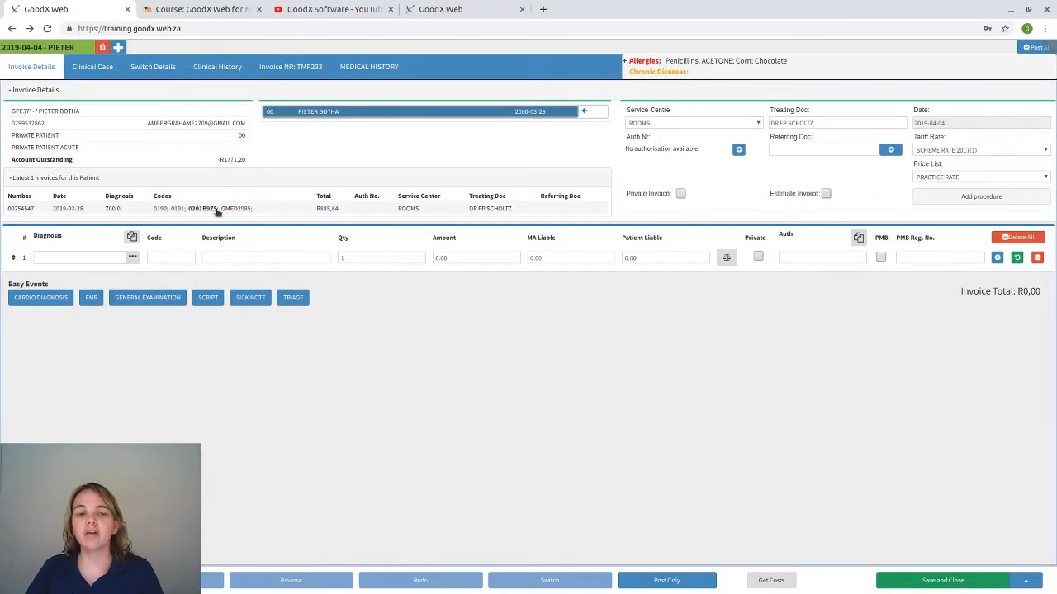
pyautogui.moveTo(210, 209)
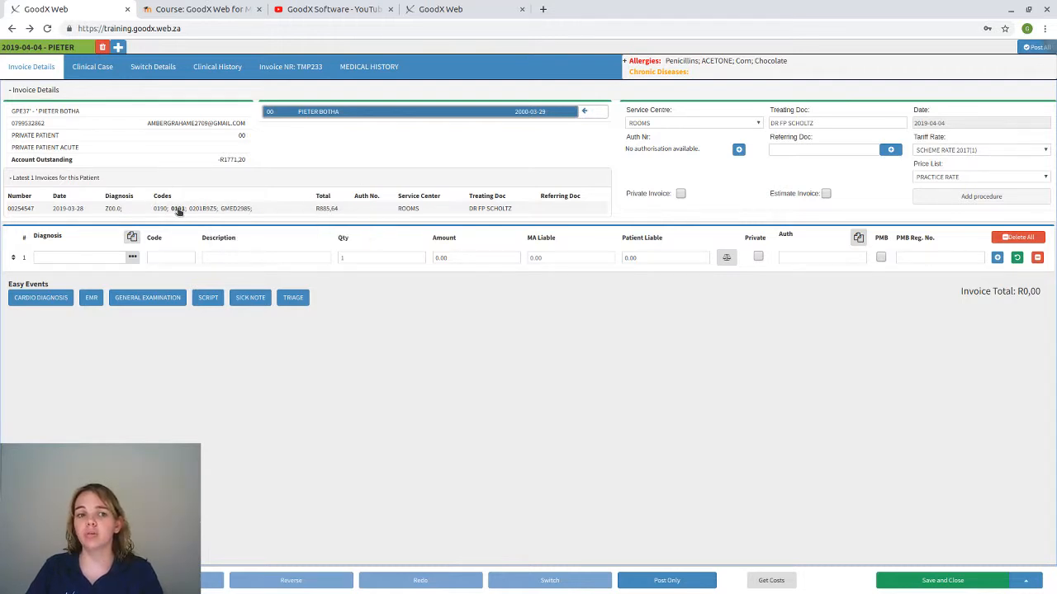
pyautogui.moveTo(177, 210)
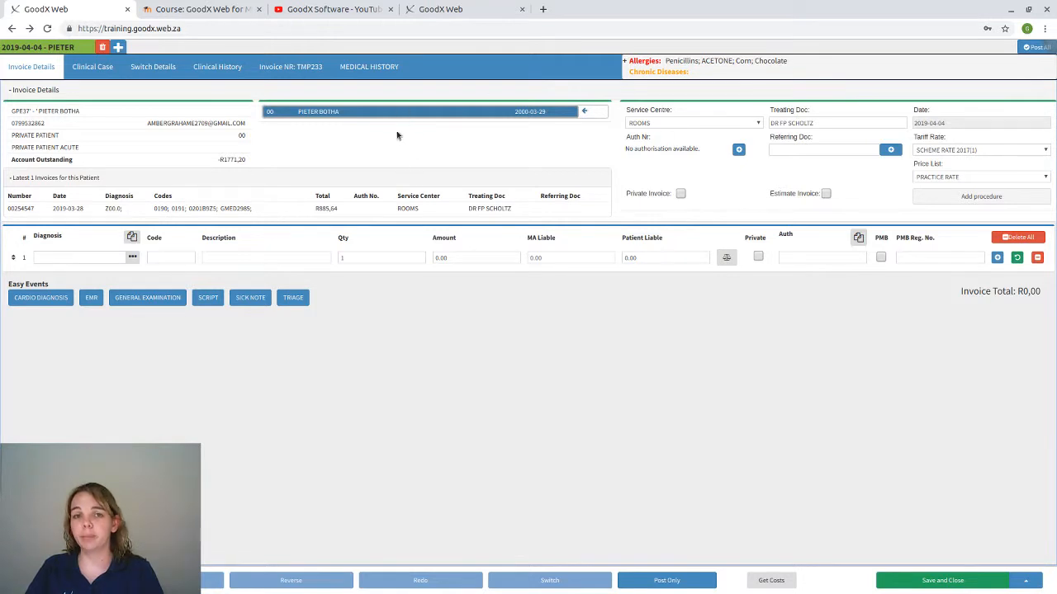
# Choose ROOMS as the invoice's service centre
pyautogui.click(674, 124)
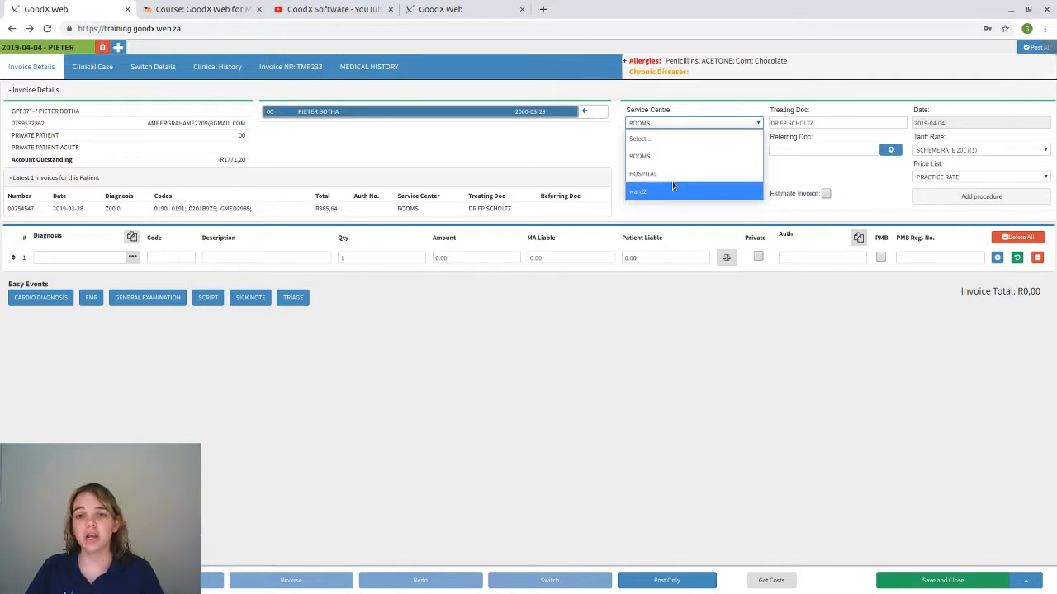
pyautogui.click(673, 160)
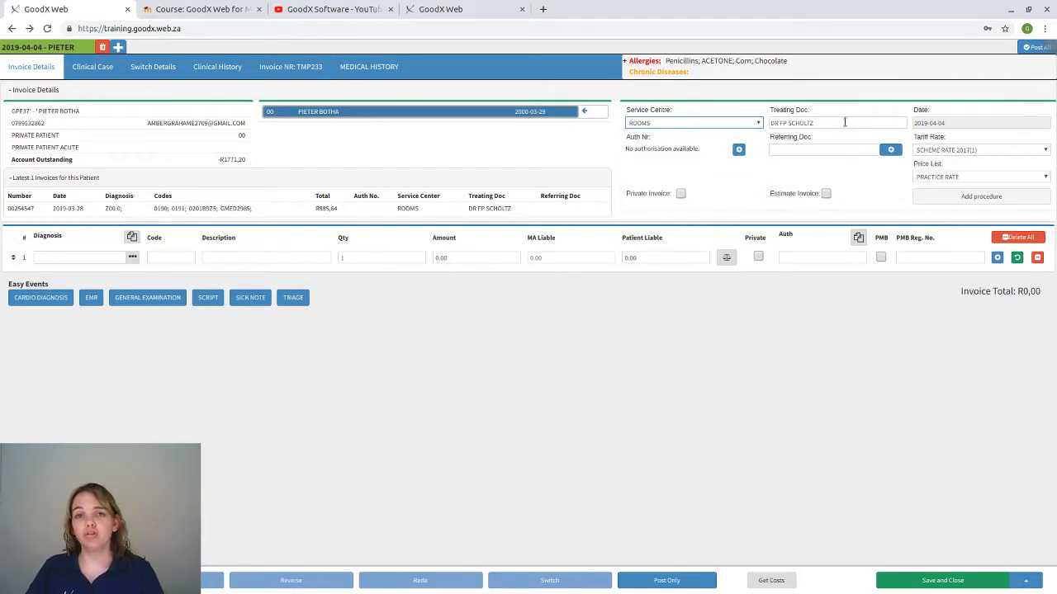
pyautogui.moveTo(962, 118)
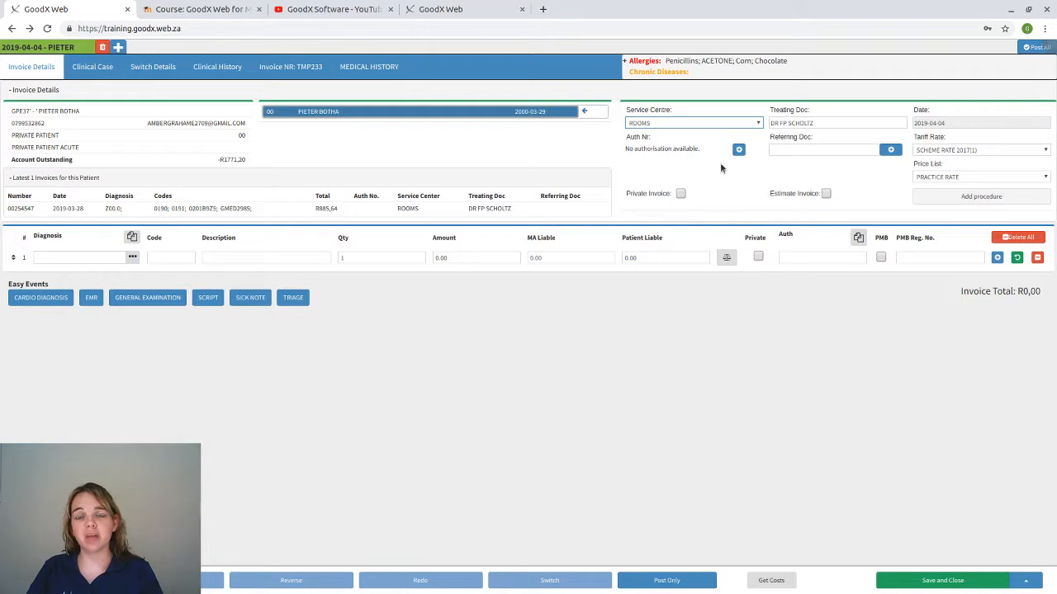
# Open a new scheme authorisation form for the patient, examine its fields, and close it without saving
pyautogui.click(739, 150)
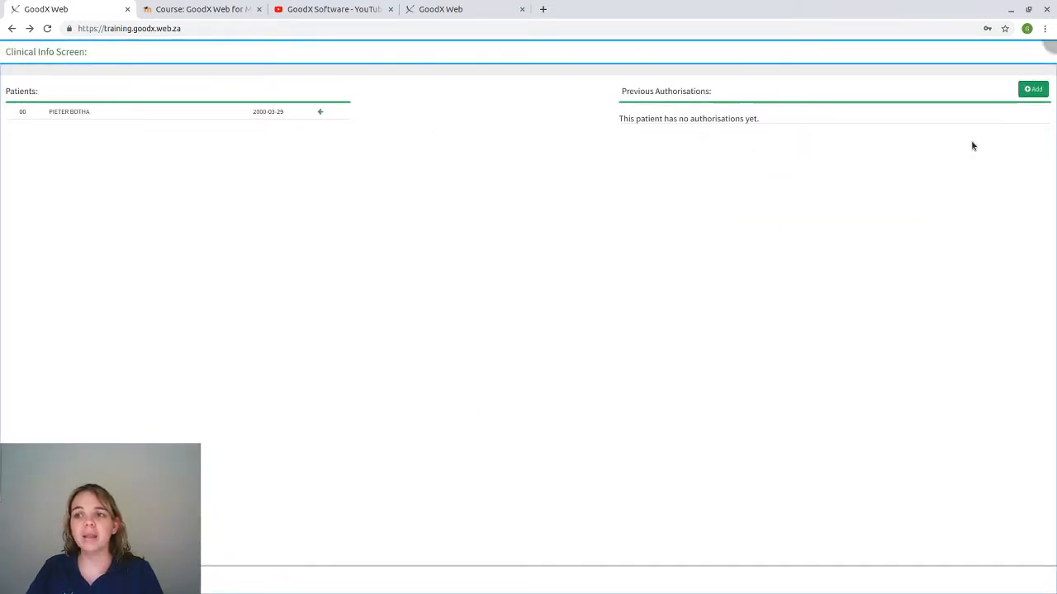
pyautogui.click(1033, 89)
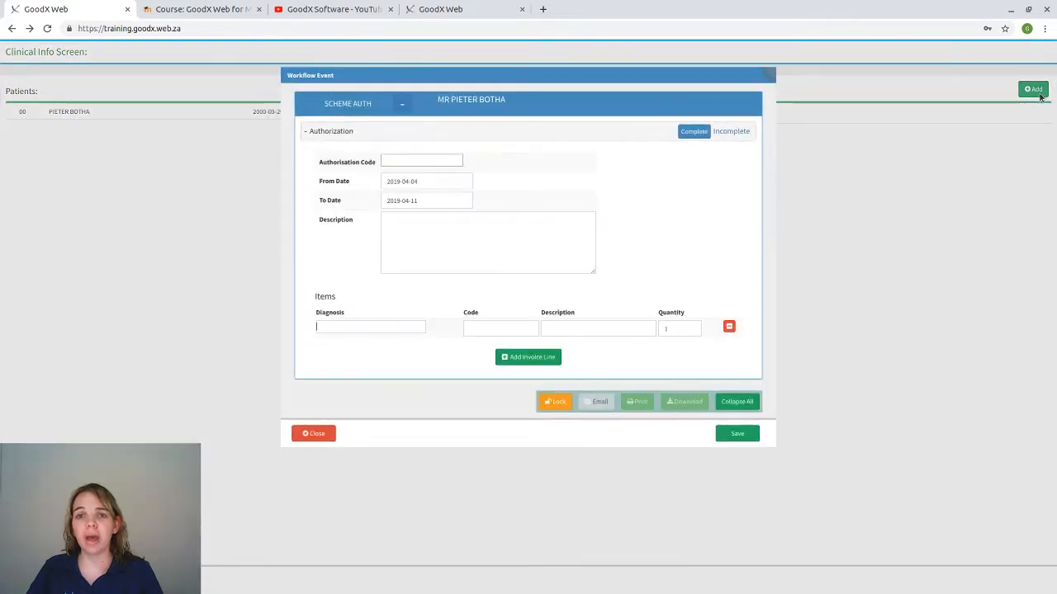
pyautogui.click(436, 162)
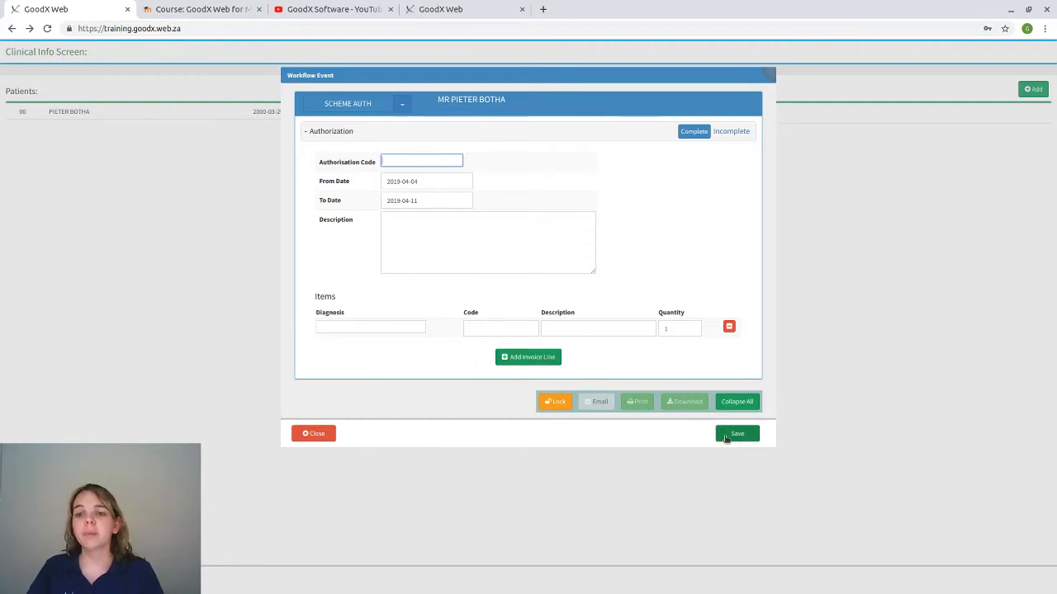
pyautogui.click(313, 435)
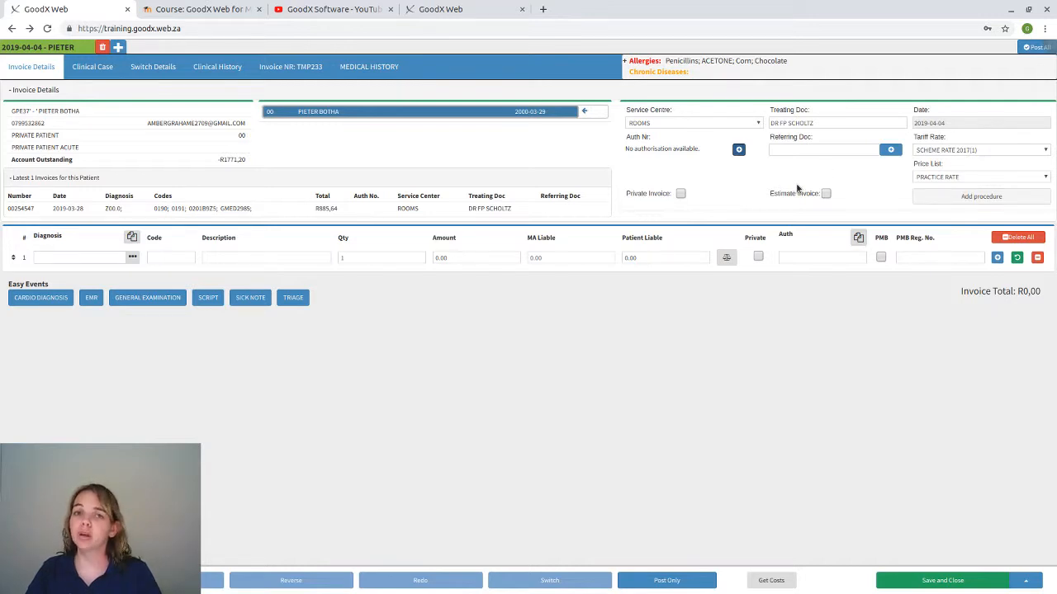
# Choose SCHEME RATE 2017(1) as the invoice's tariff rate and view the available price lists
pyautogui.click(964, 150)
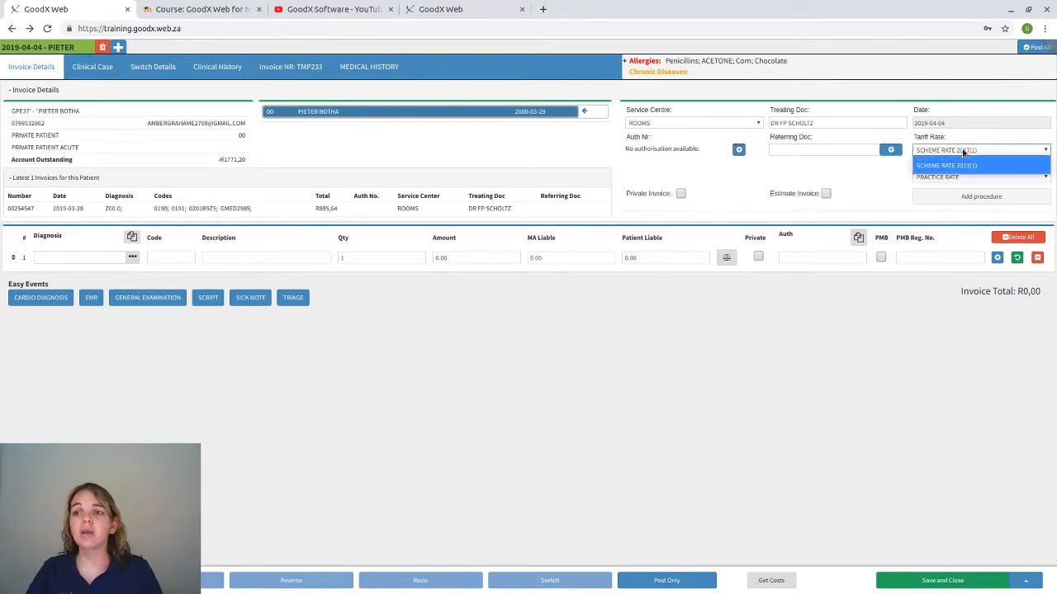
pyautogui.click(963, 162)
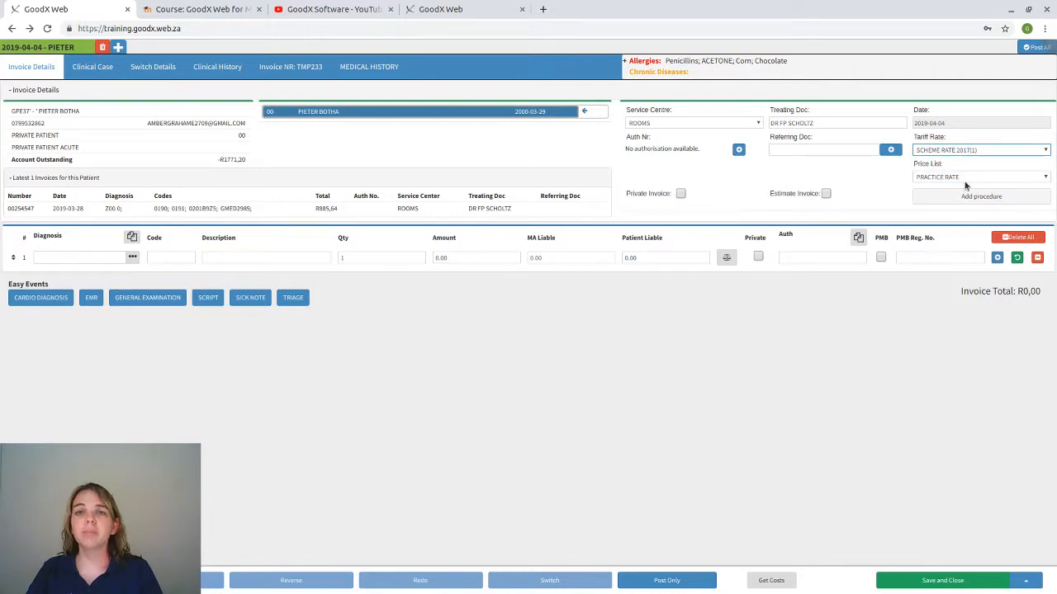
pyautogui.click(961, 178)
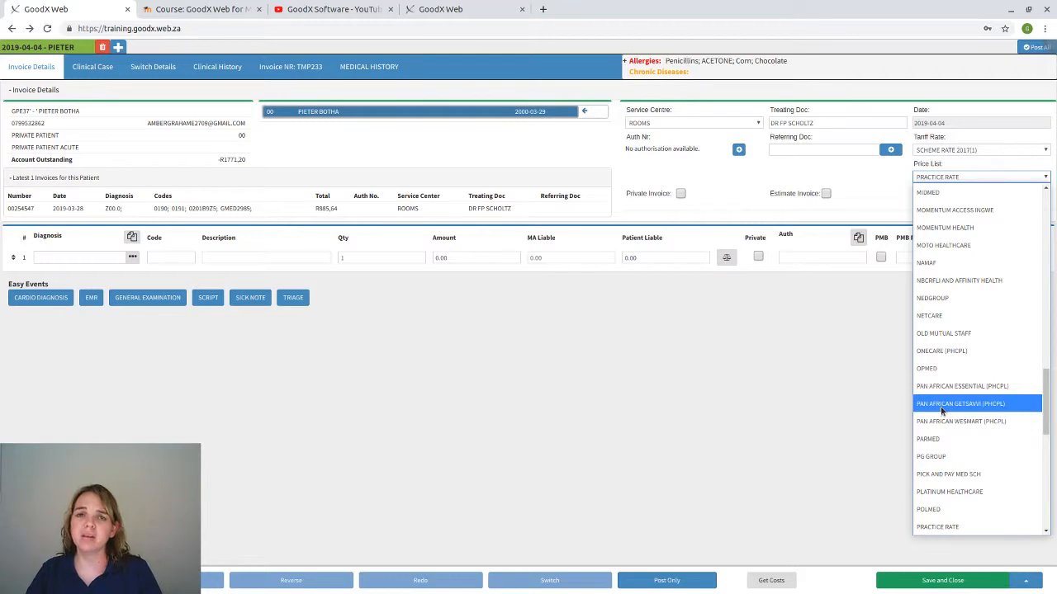
pyautogui.click(495, 410)
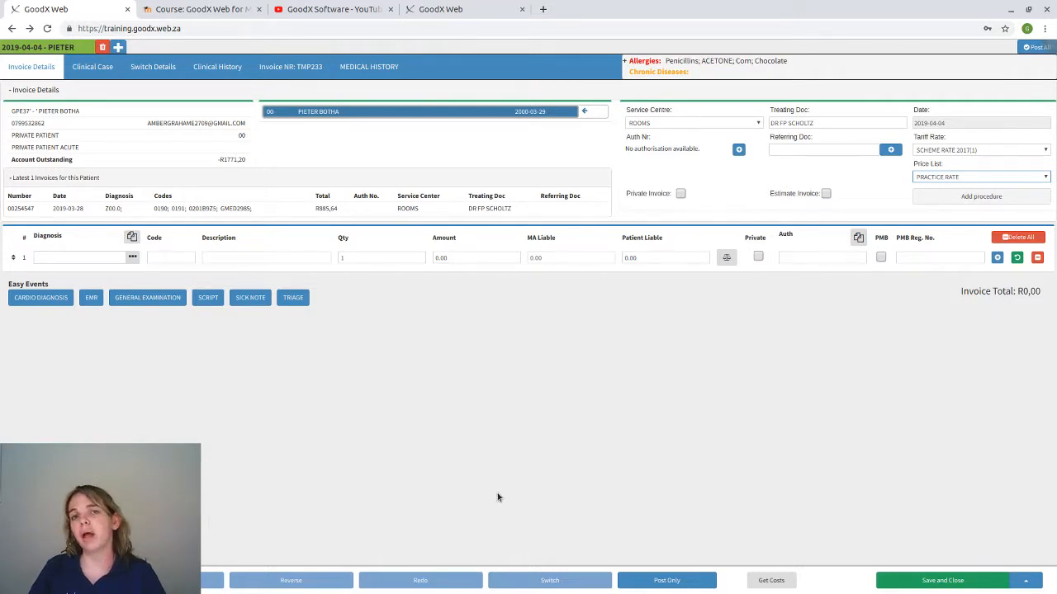
# Mark the invoice as private, and clear the private marking again
pyautogui.click(680, 194)
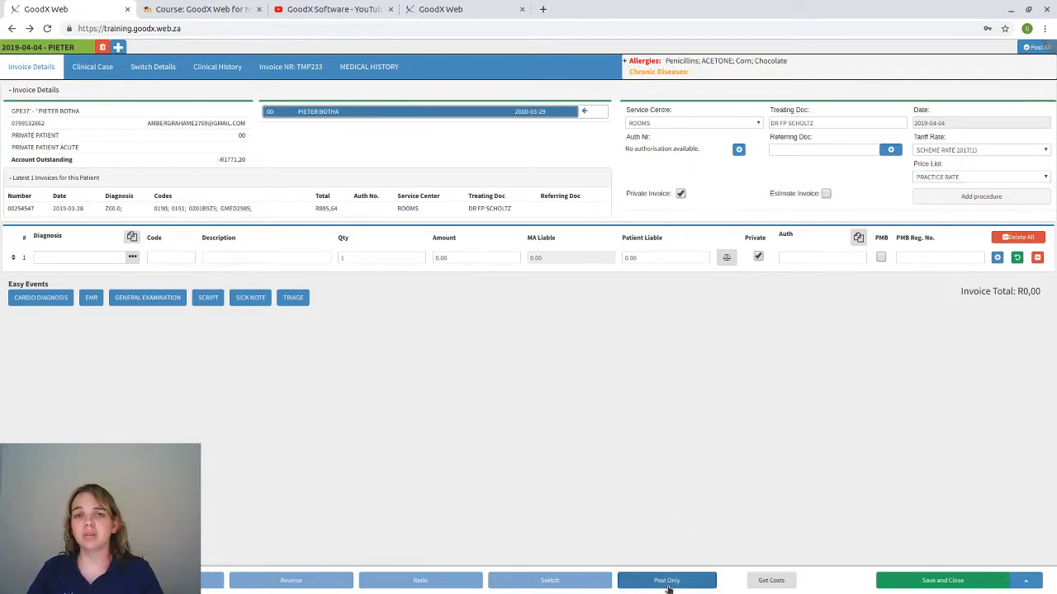
pyautogui.click(680, 194)
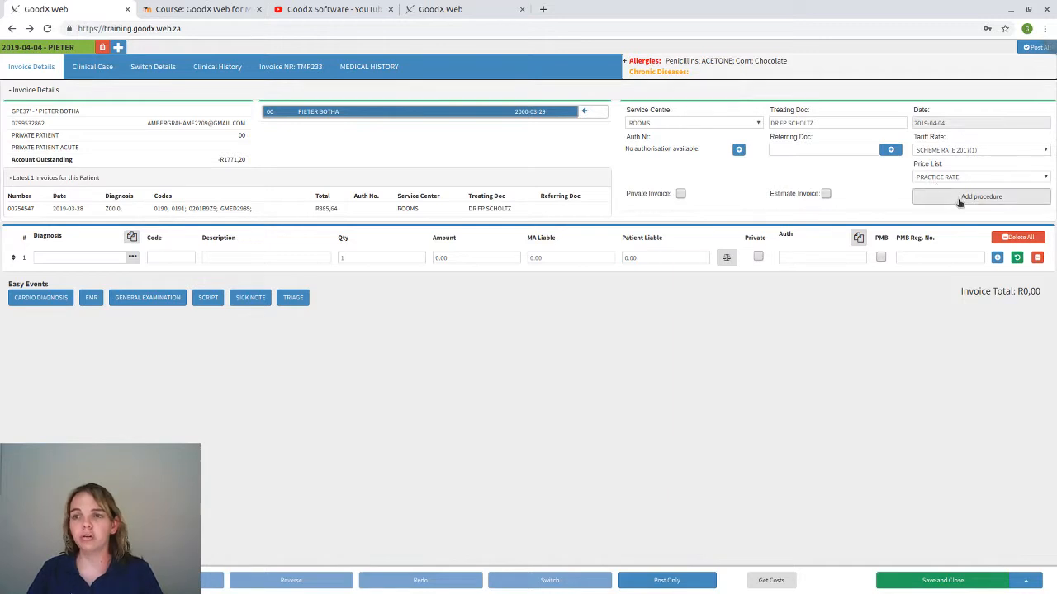
# Look through the procedure search with the Material, Medicine and Macro filters, and close it without adding codes
pyautogui.click(1002, 199)
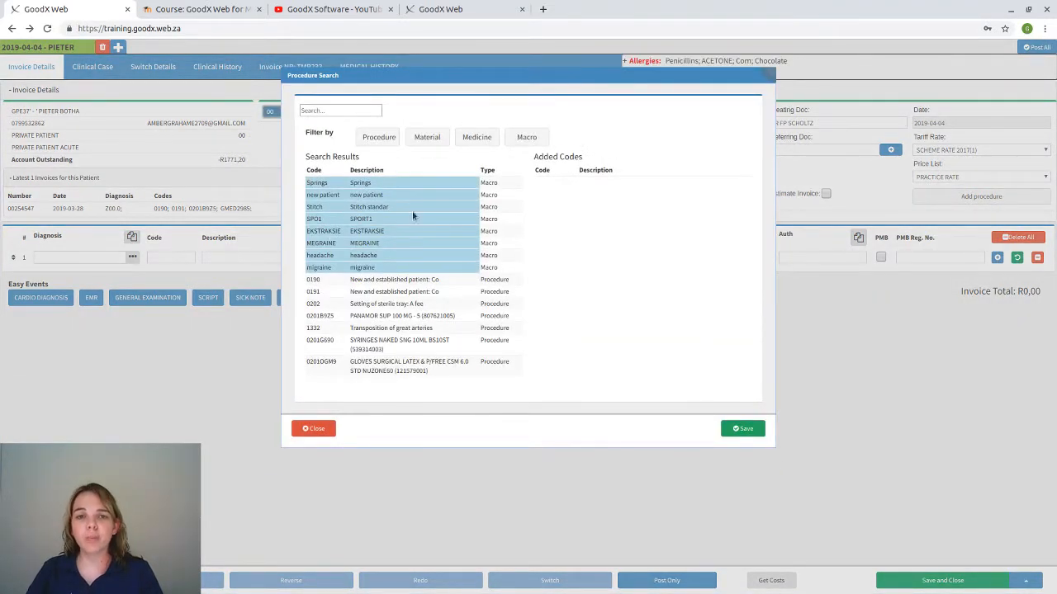
pyautogui.click(436, 137)
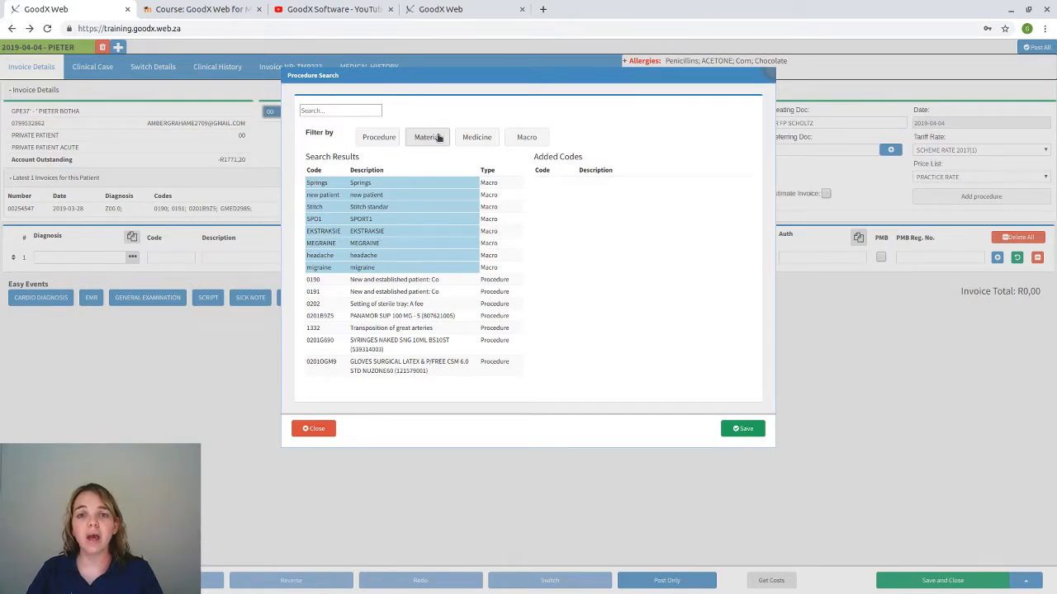
pyautogui.click(472, 137)
pyautogui.click(536, 138)
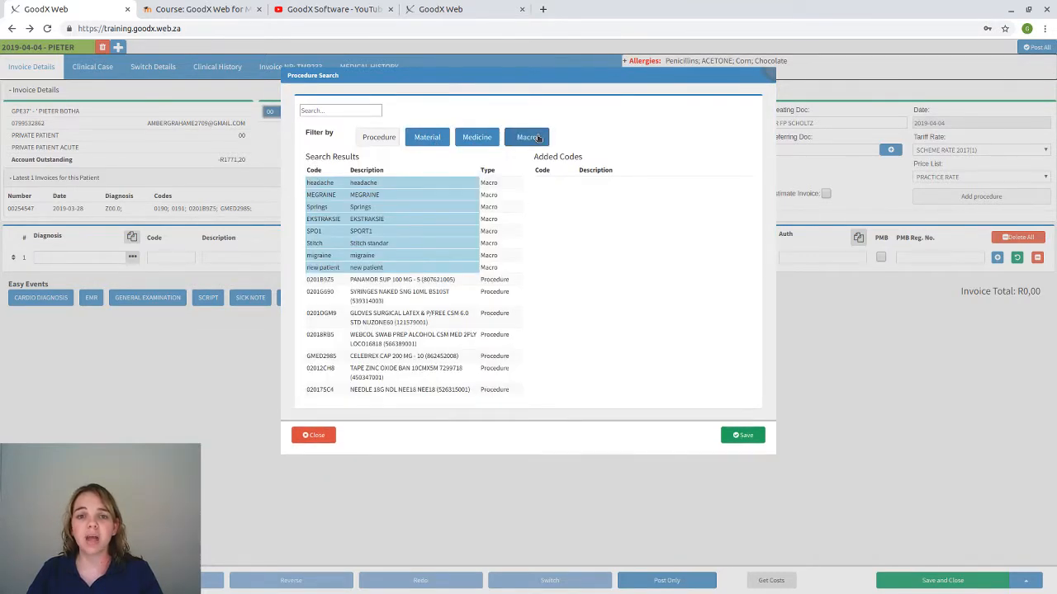
pyautogui.press('Escape')
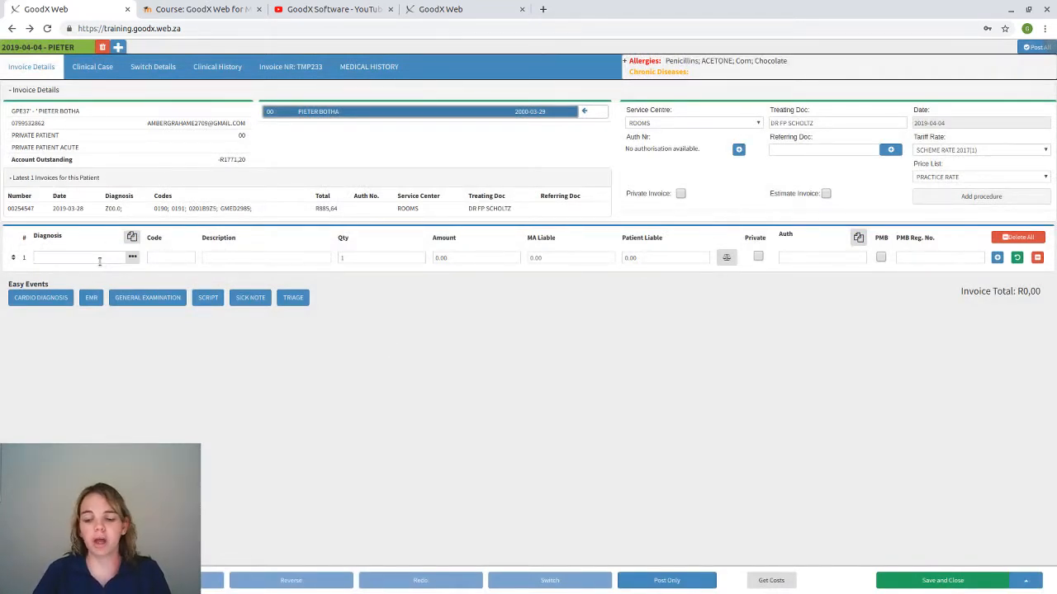
# Fill the first invoice line with diagnosis Z00.0 and consultation code 0190, keeping the default quantity and amounts
pyautogui.write('z00.0')
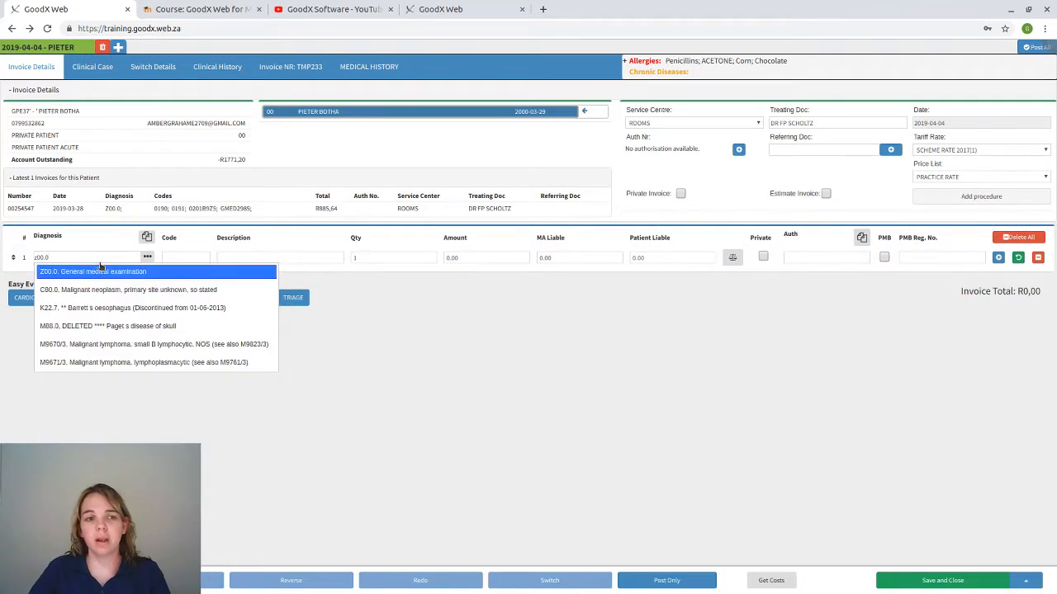
pyautogui.click(99, 272)
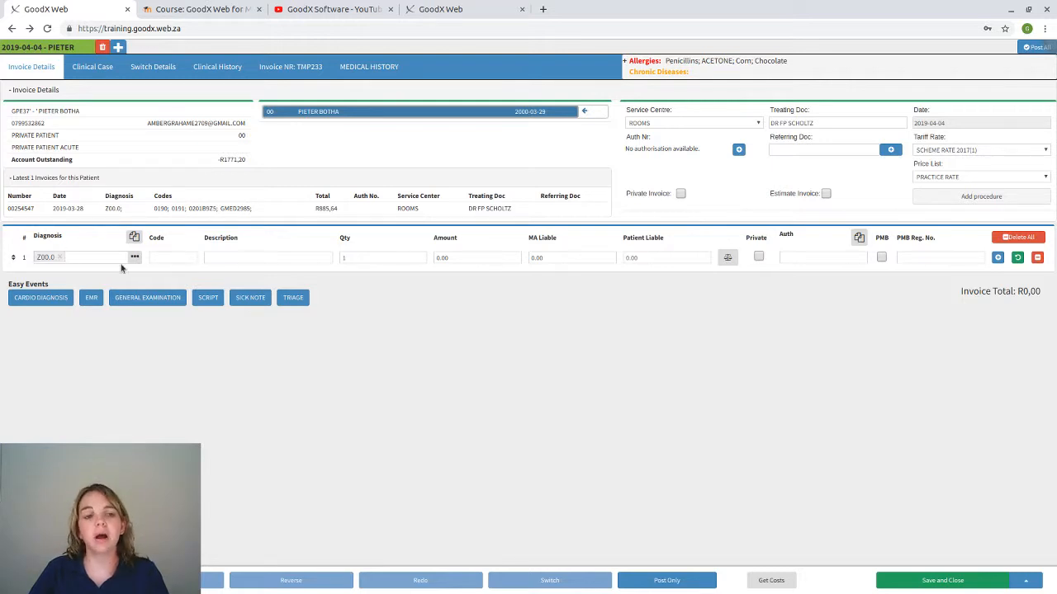
pyautogui.press('Tab')
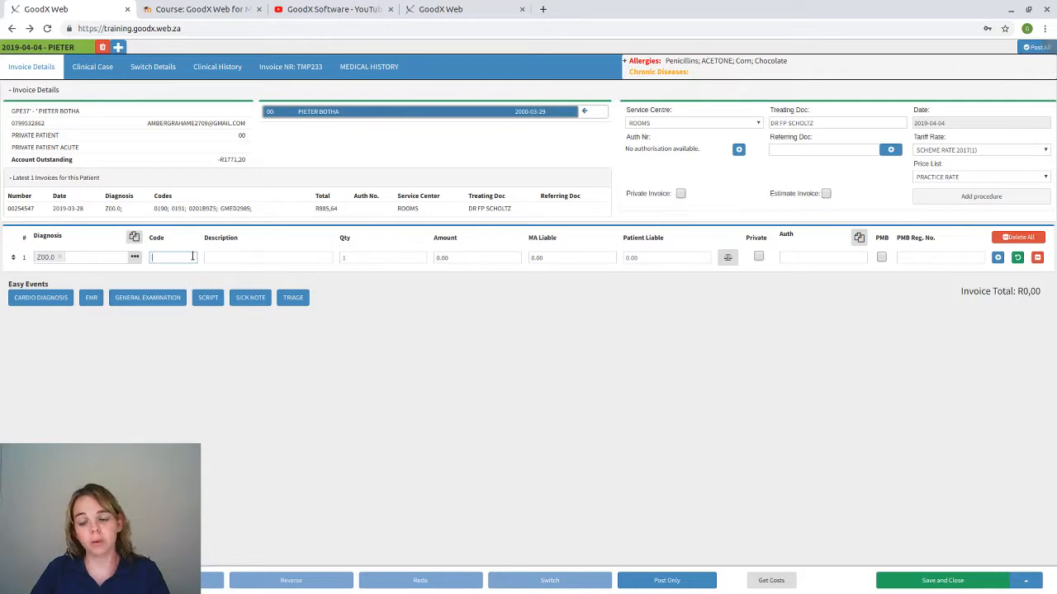
pyautogui.write('0190')
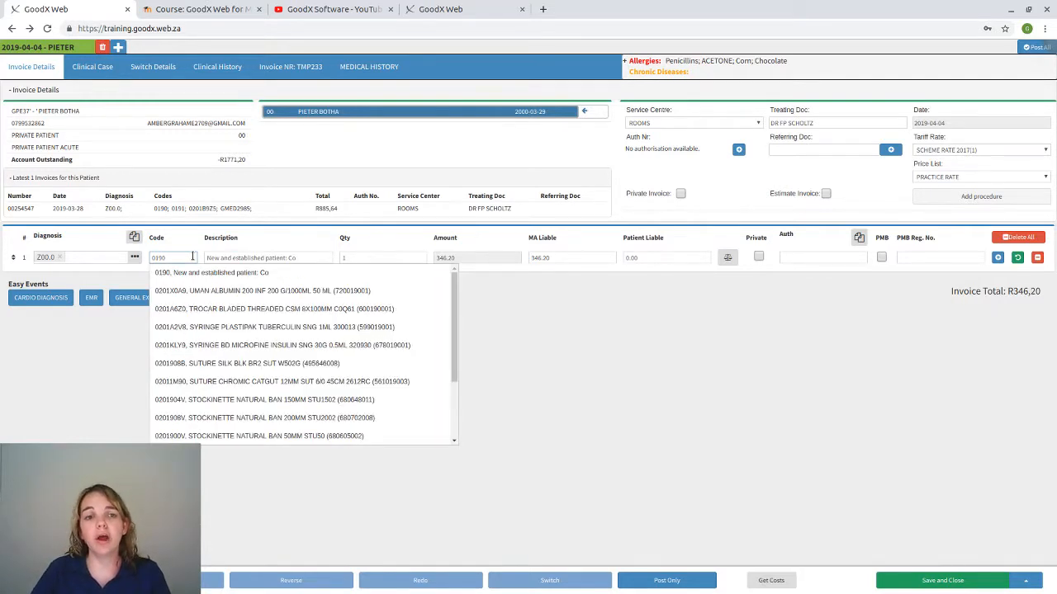
pyautogui.press('Tab')
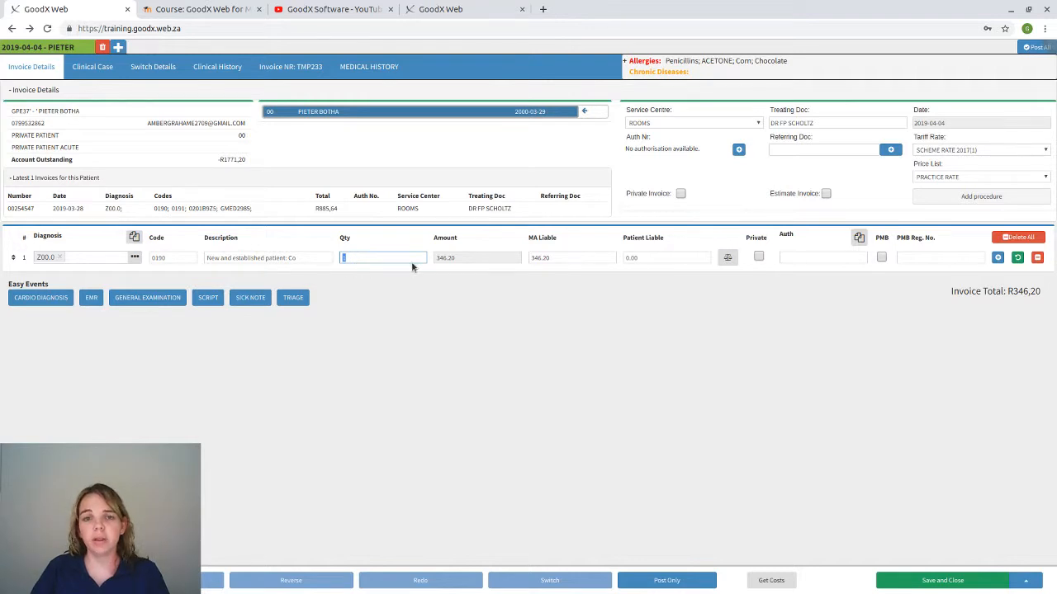
pyautogui.press('Tab')
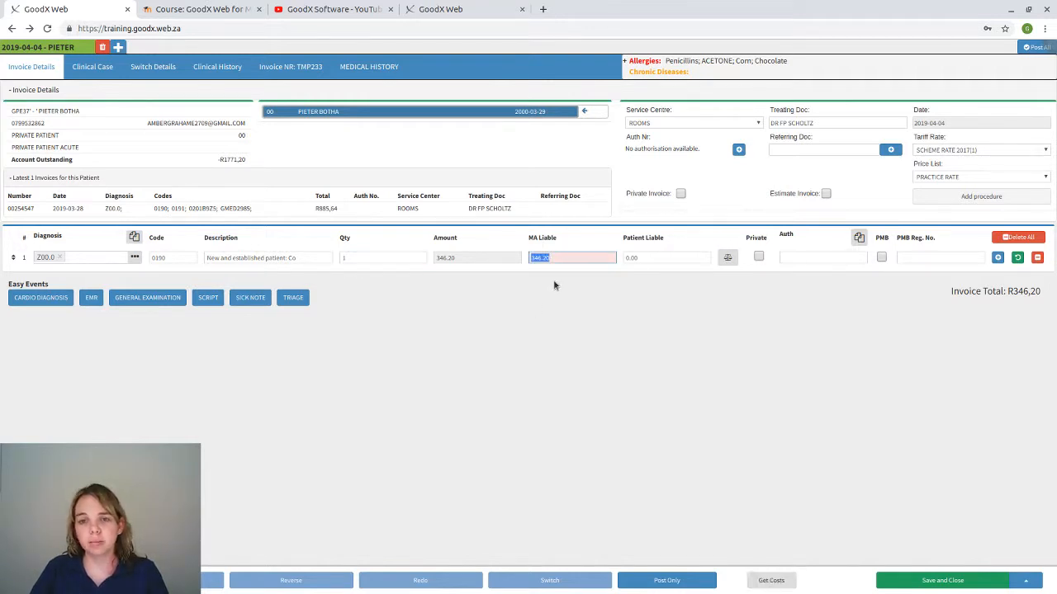
pyautogui.press('Tab')
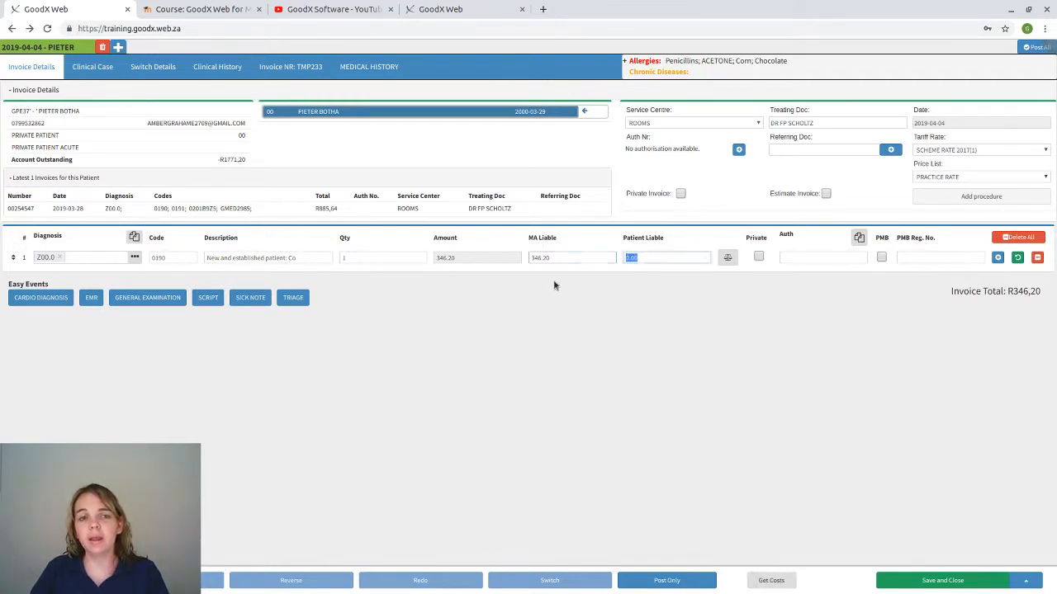
pyautogui.press('Tab')
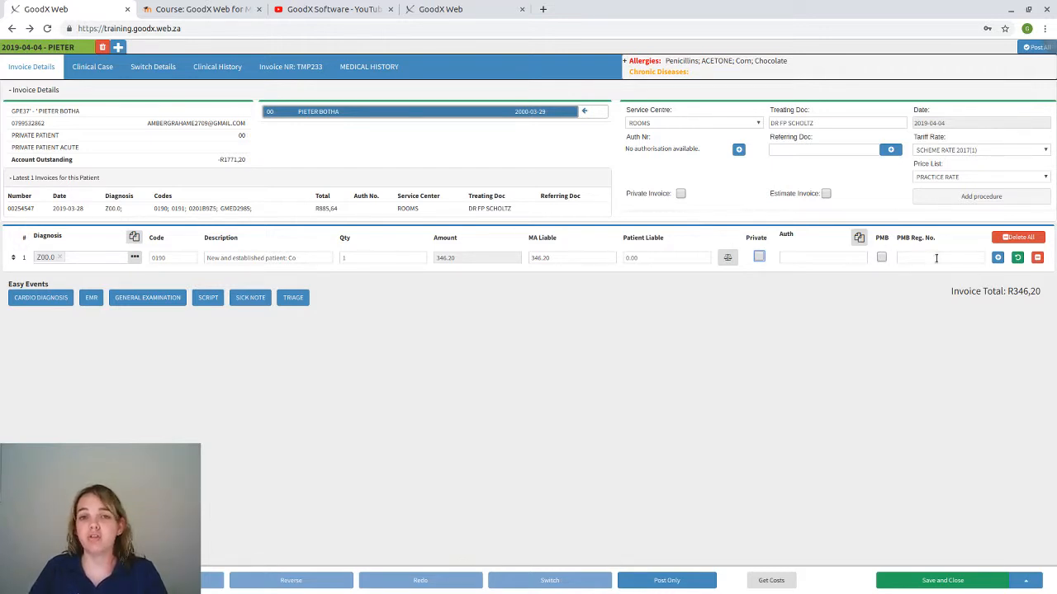
# Add a second invoice line for the 18G needle, code 02017SC4, keeping its default quantity
pyautogui.click(997, 258)
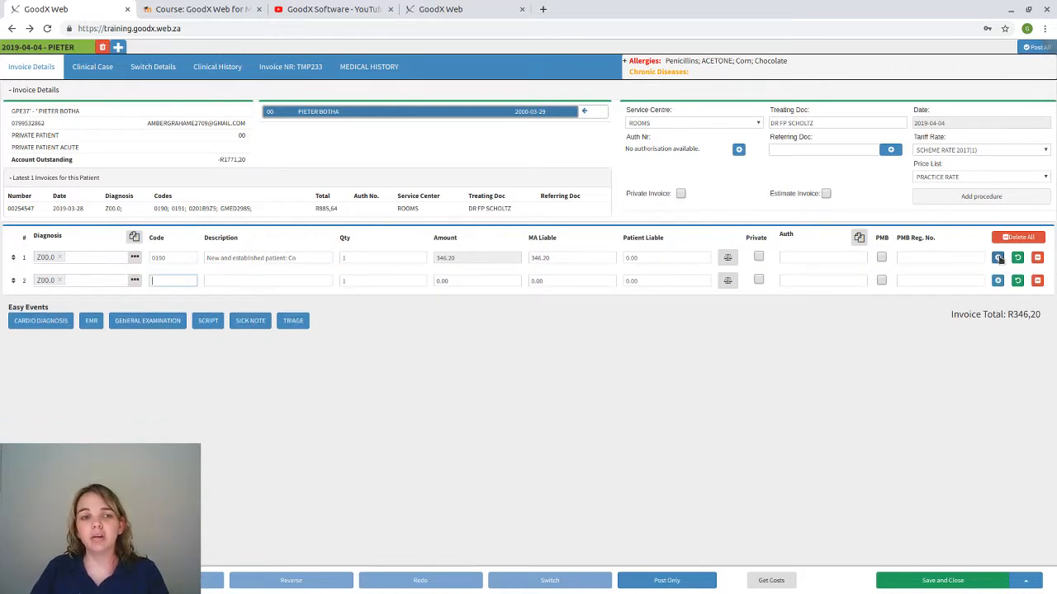
pyautogui.write('eed')
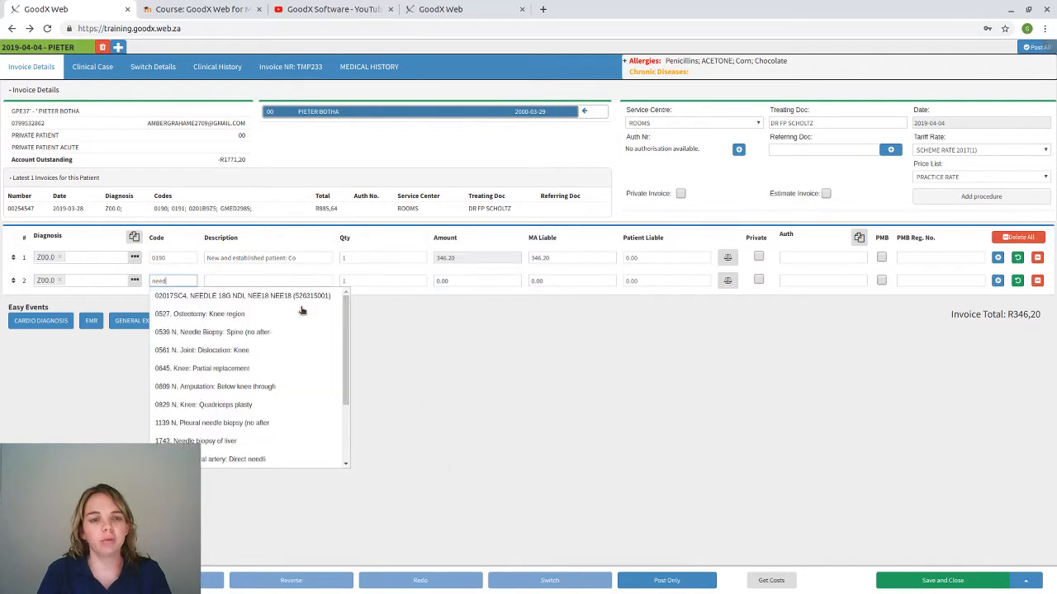
pyautogui.click(261, 302)
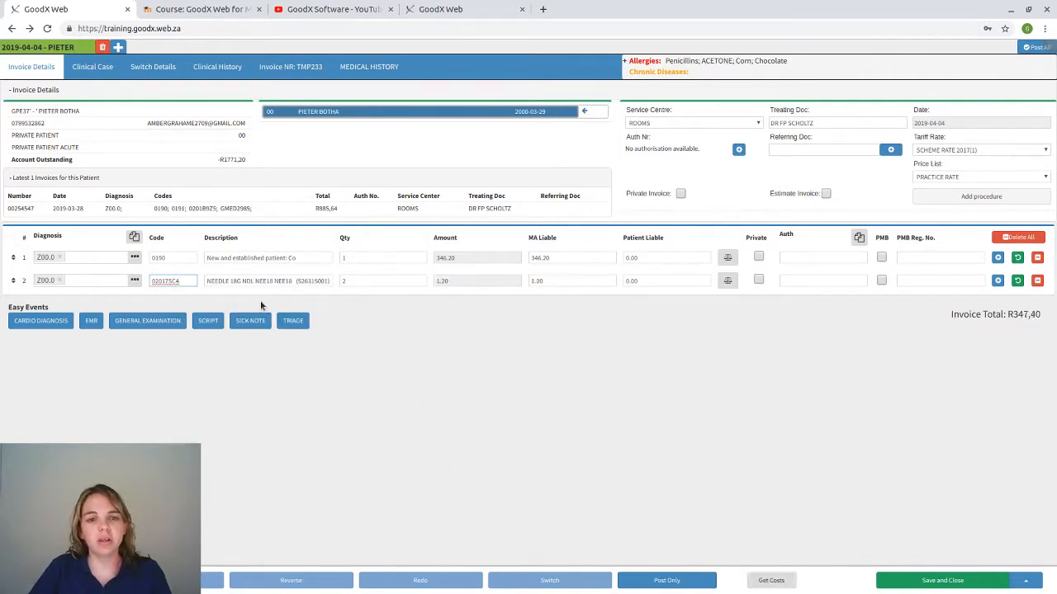
pyautogui.press('Tab')
pyautogui.press('Tab')
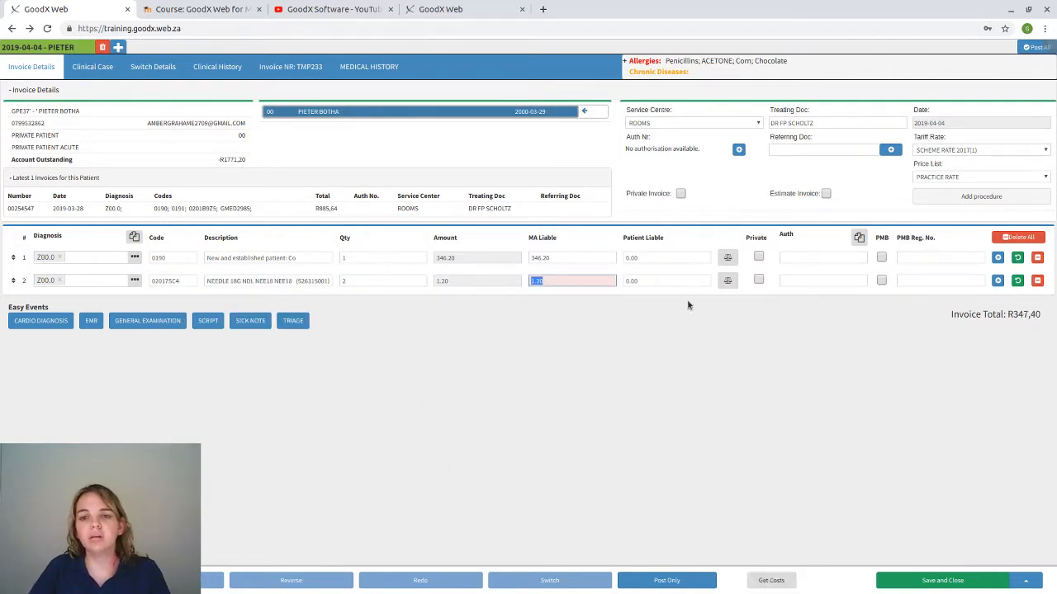
# Add a third invoice line for the 10 ml naked syringes, code 0201G690, with a quantity of 1
pyautogui.click(997, 280)
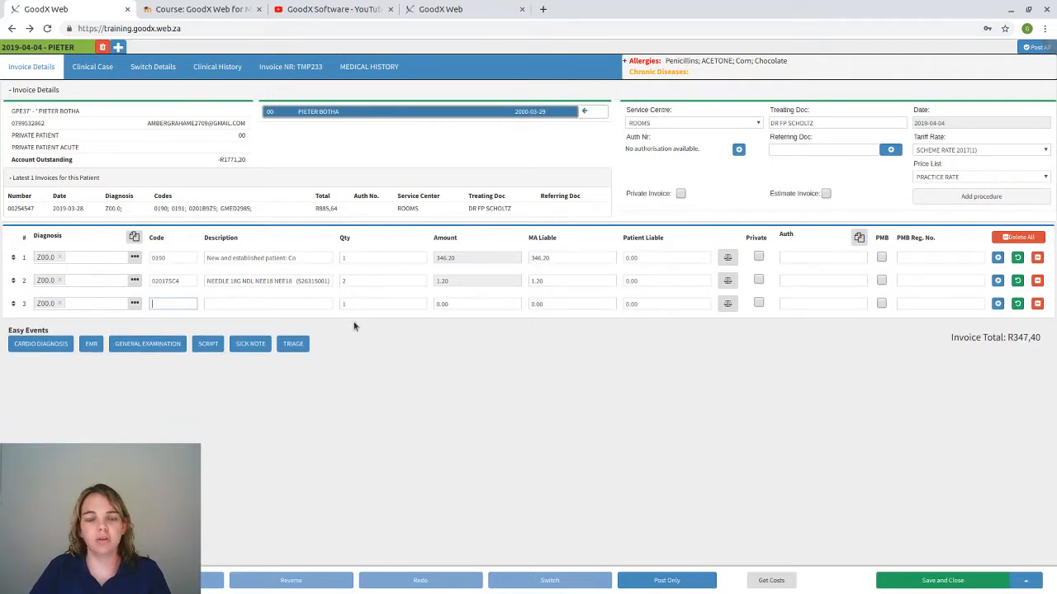
pyautogui.write('syr')
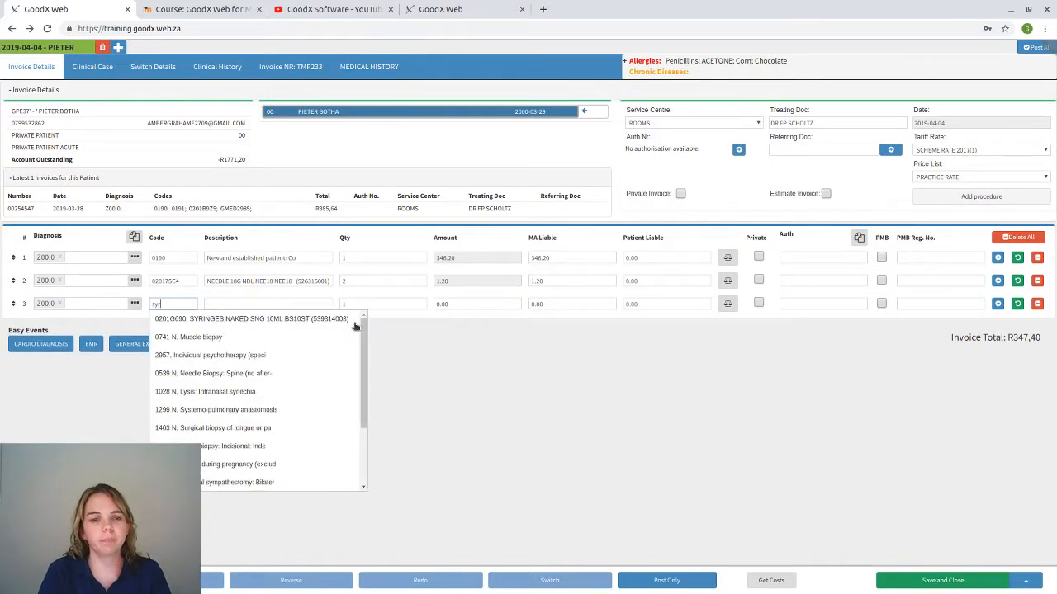
pyautogui.click(279, 322)
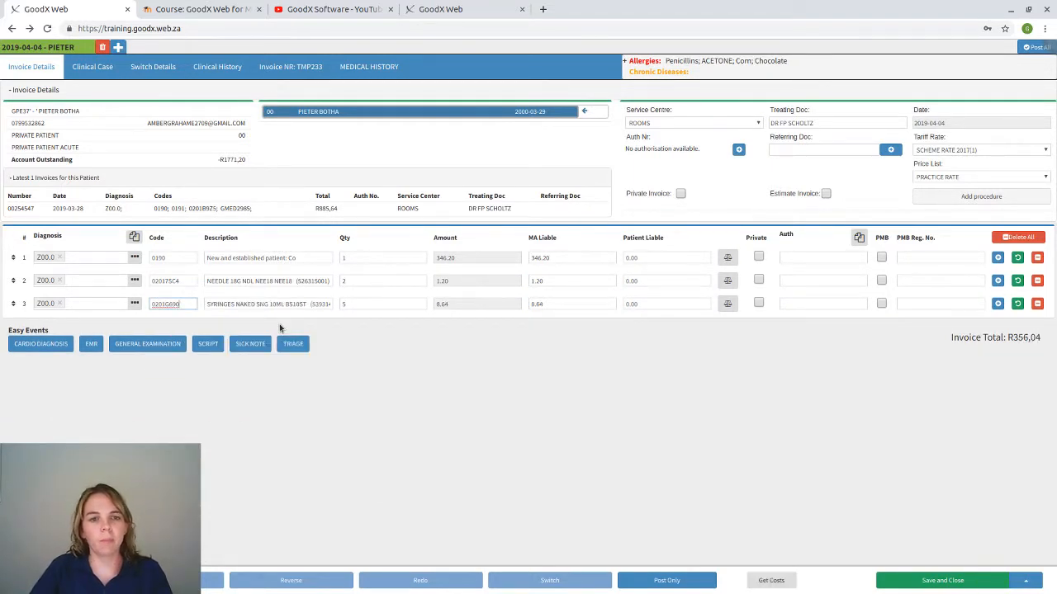
pyautogui.write('1')
pyautogui.press('Tab')
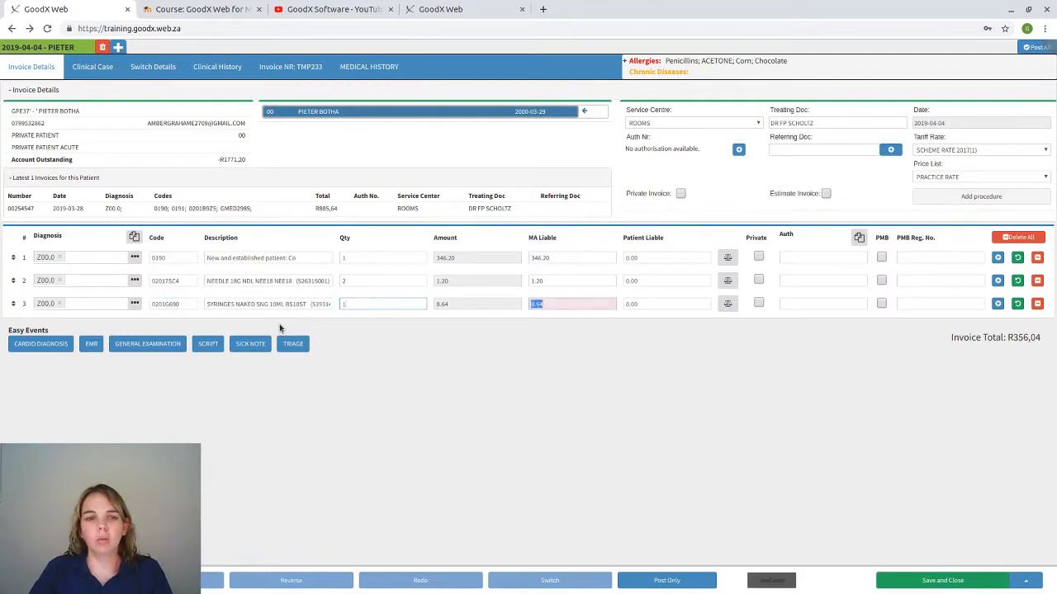
# Add a fourth invoice line for the large Webcol swab, code 02016WEB, with a quantity of 5
pyautogui.click(997, 304)
pyautogui.write('webcol')
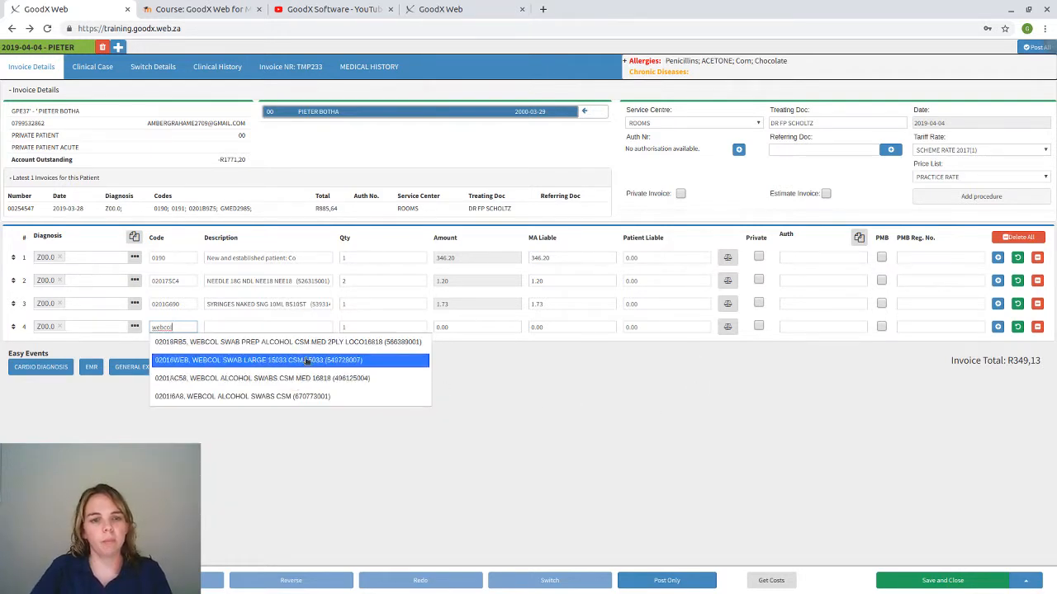
pyautogui.click(396, 360)
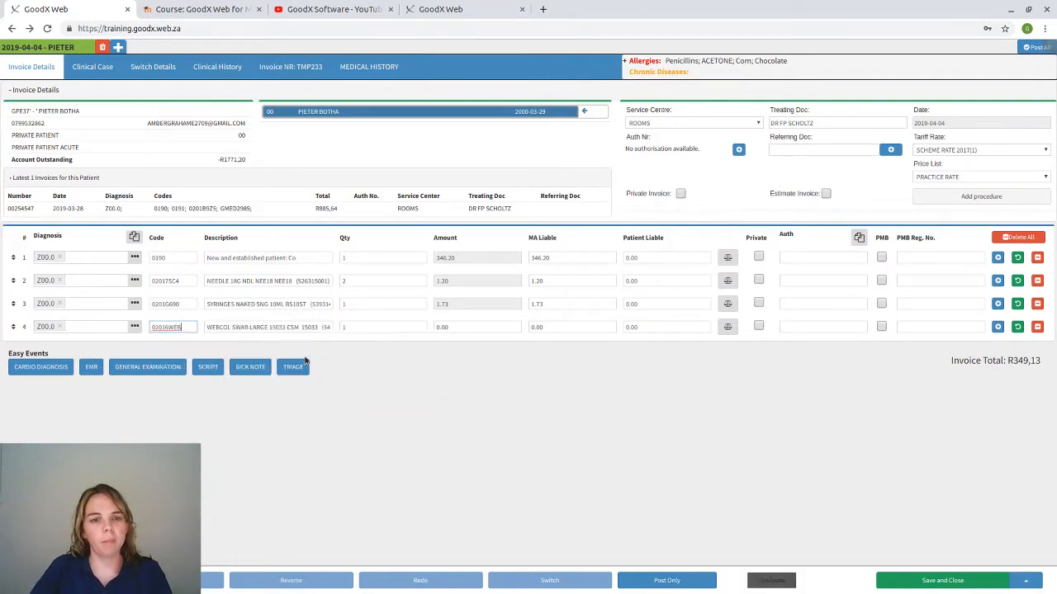
pyautogui.write('5')
pyautogui.press('Tab')
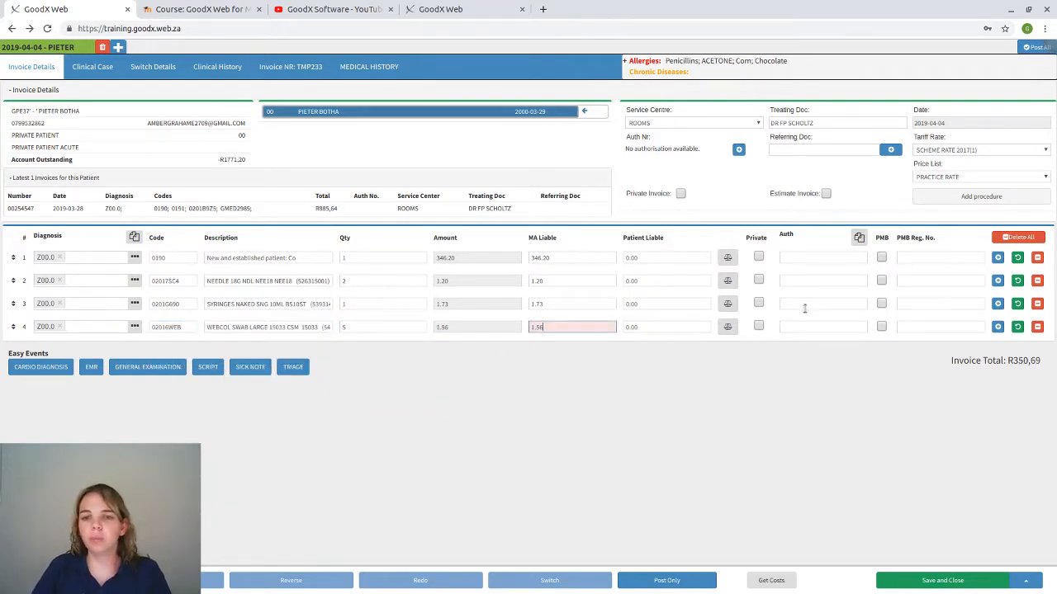
# Add a fifth invoice line and insert the Stitch macro's codes into the invoice
pyautogui.click(998, 327)
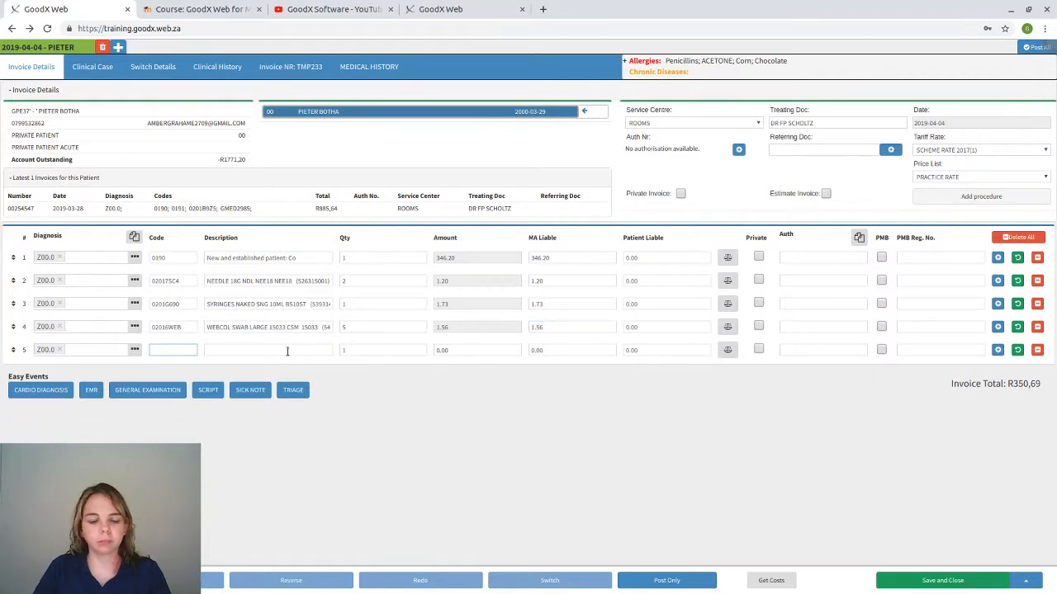
pyautogui.write('stict')
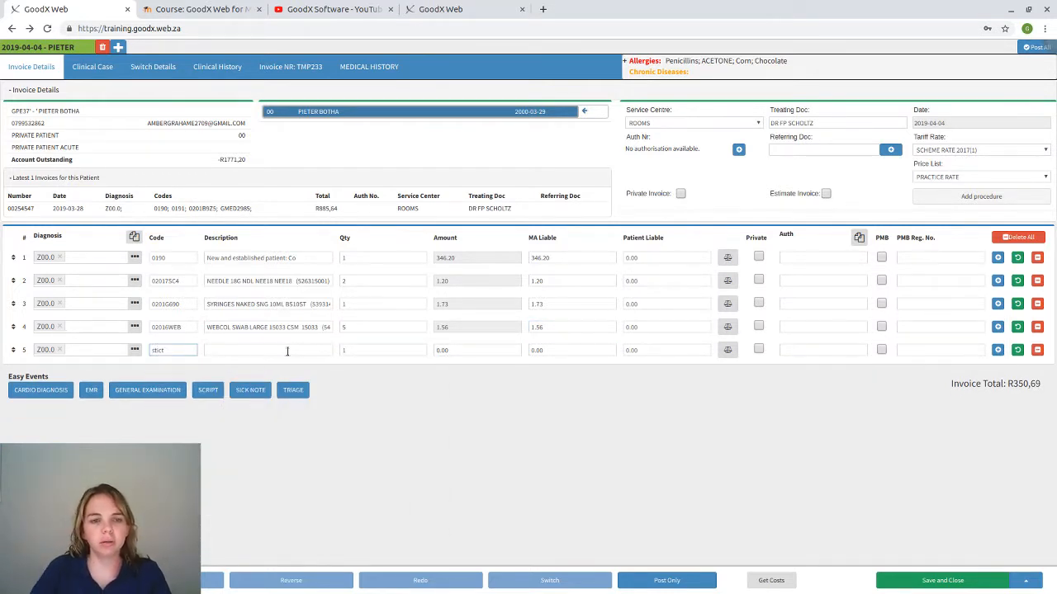
pyautogui.press('BackSpace')
pyautogui.press('BackSpace')
pyautogui.write('t')
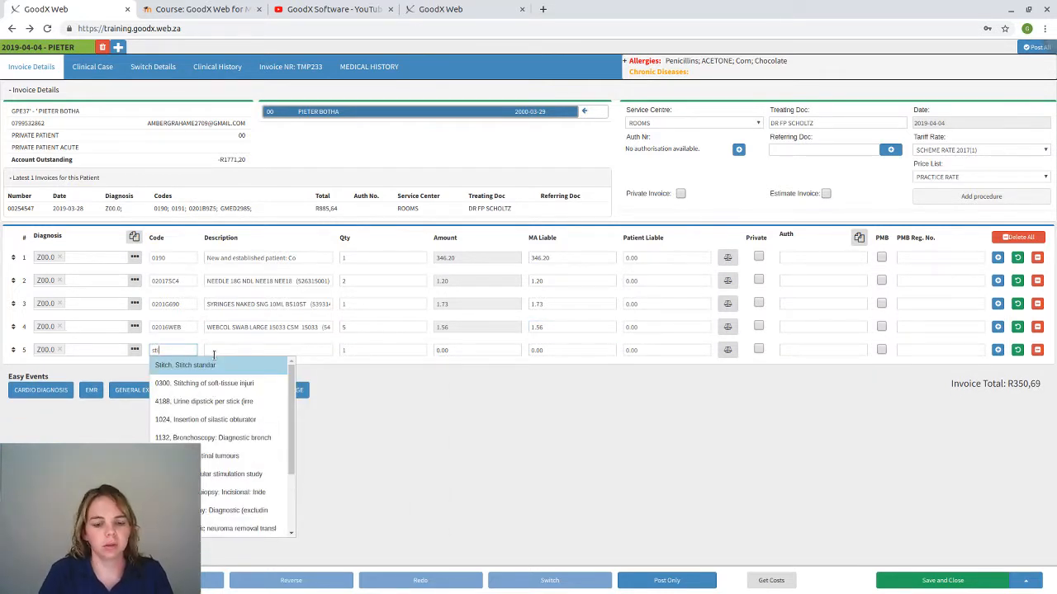
pyautogui.click(213, 373)
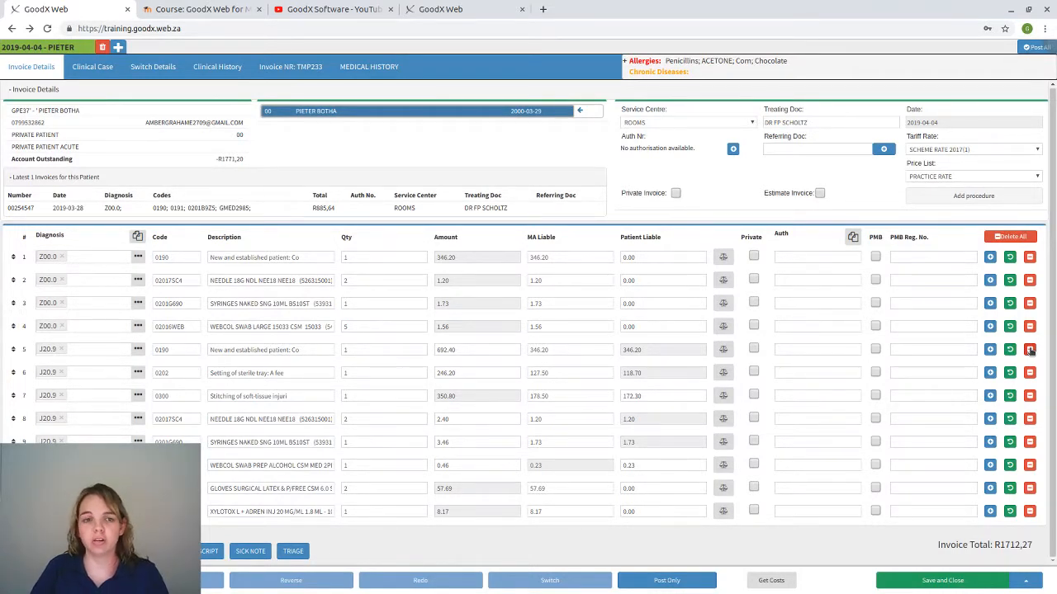
# Delete every invoice line with diagnosis J20.9 that came from the Stitch macro
pyautogui.click(1030, 351)
pyautogui.click(1038, 373)
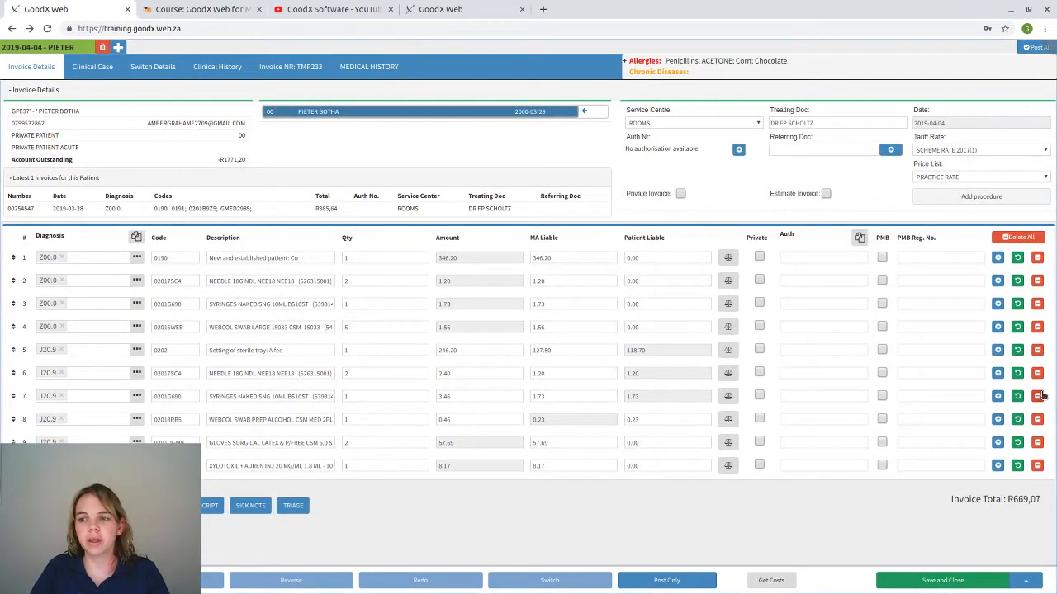
pyautogui.click(1038, 397)
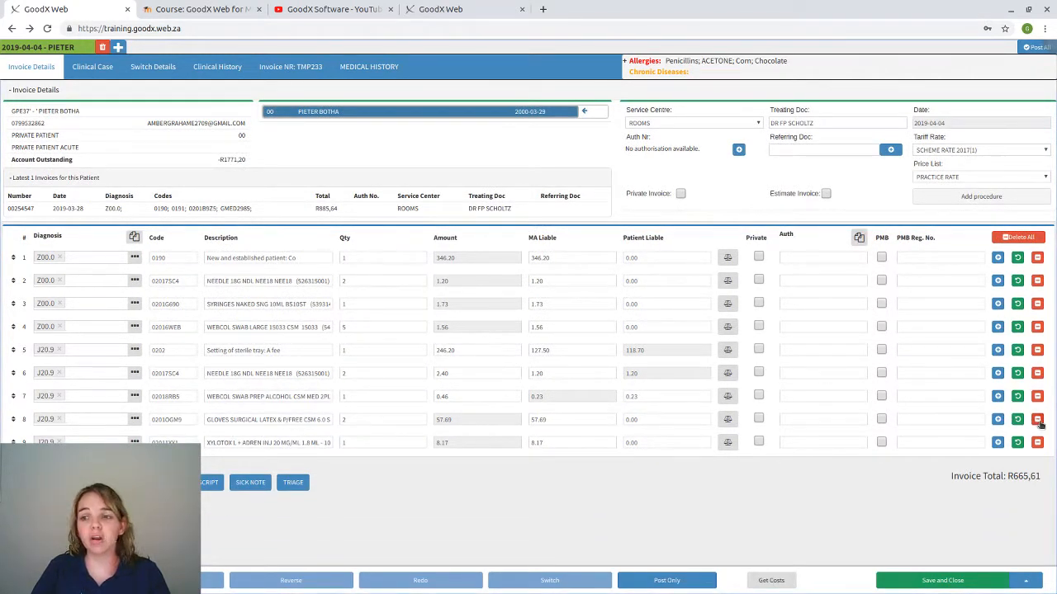
pyautogui.click(1037, 419)
pyautogui.click(1037, 419)
pyautogui.click(1037, 396)
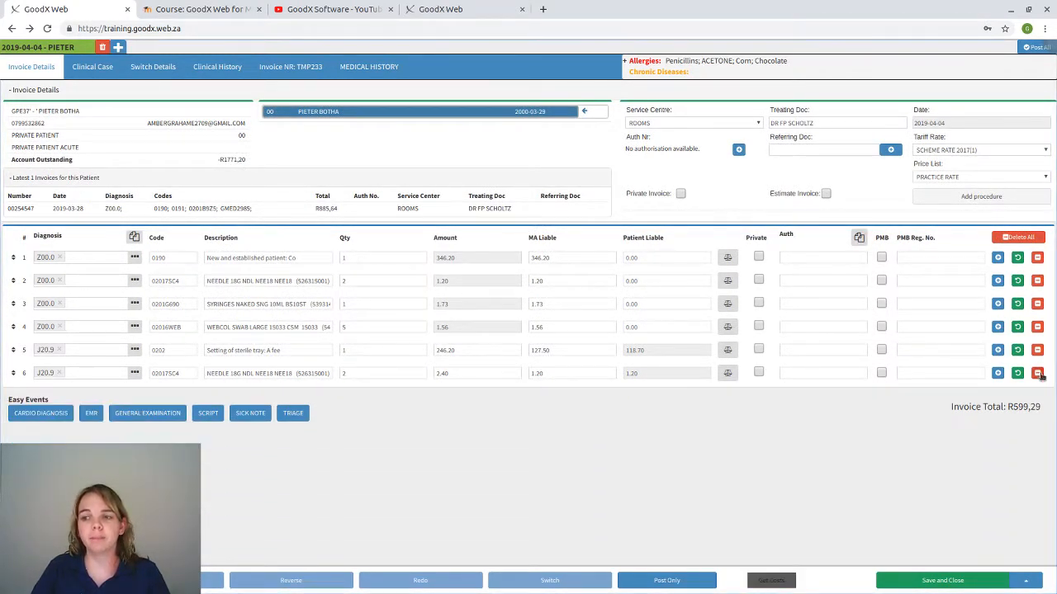
pyautogui.click(1038, 373)
pyautogui.click(1038, 350)
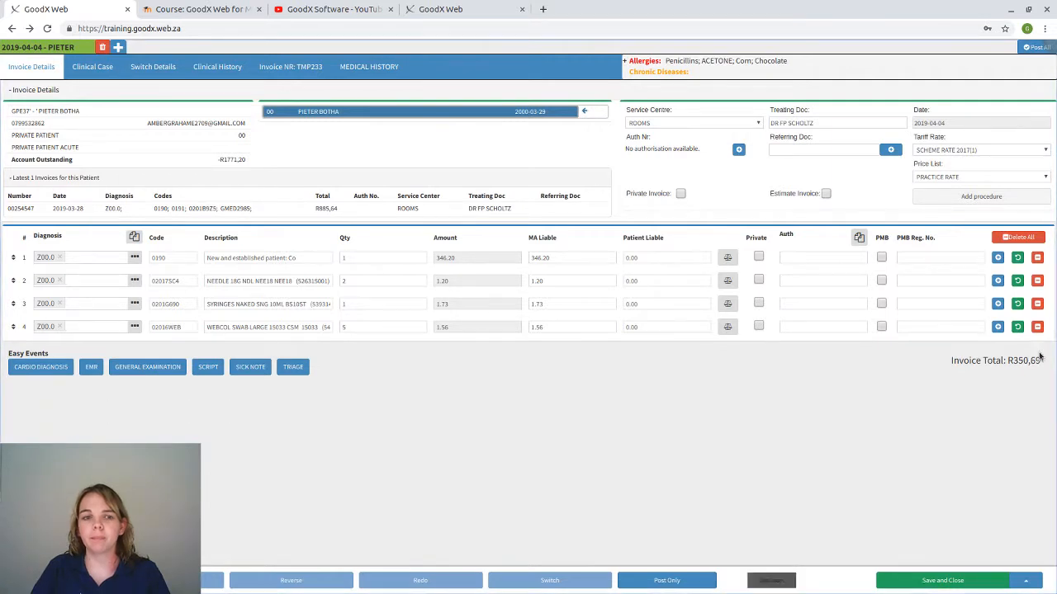
# Add a fifth invoice line for stitching of soft-tissue injuries, code 0300
pyautogui.click(997, 327)
pyautogui.write('sti')
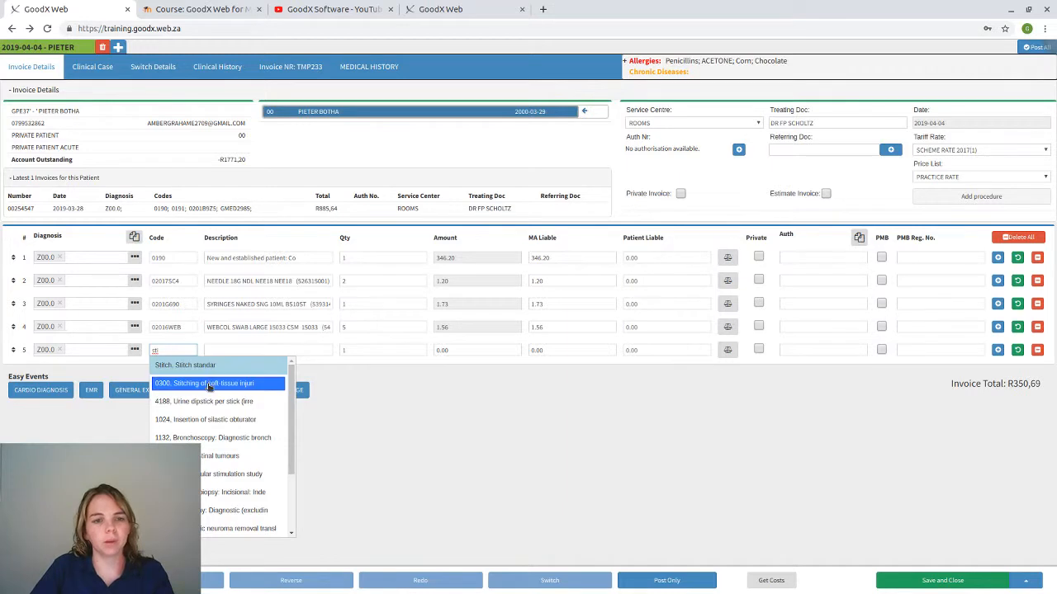
pyautogui.click(209, 383)
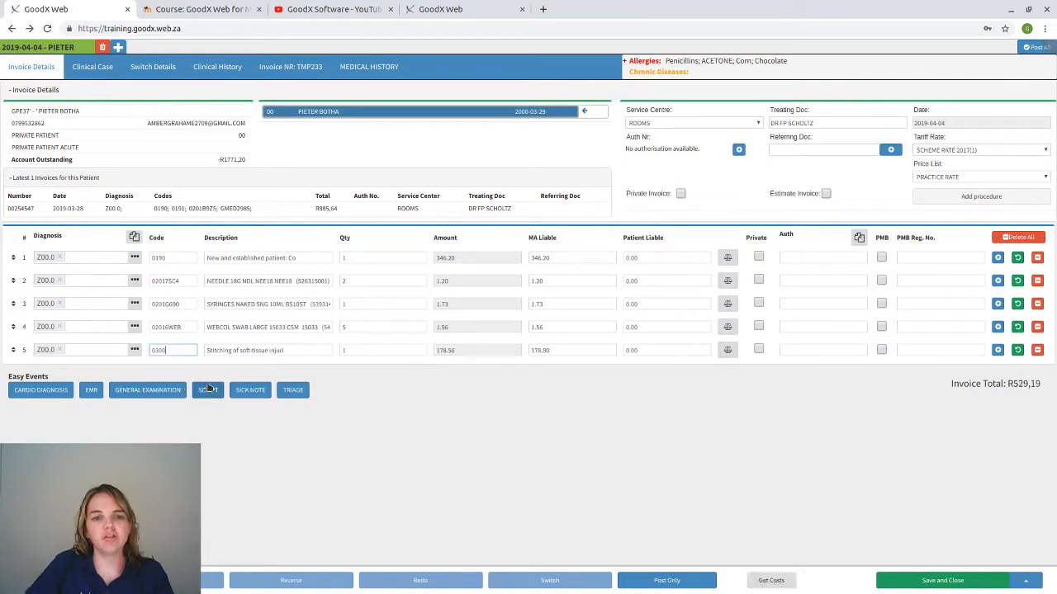
# Add a sixth invoice line for the urine dipstick, code 4188, with a quantity of 2
pyautogui.click(997, 350)
pyautogui.write('s')
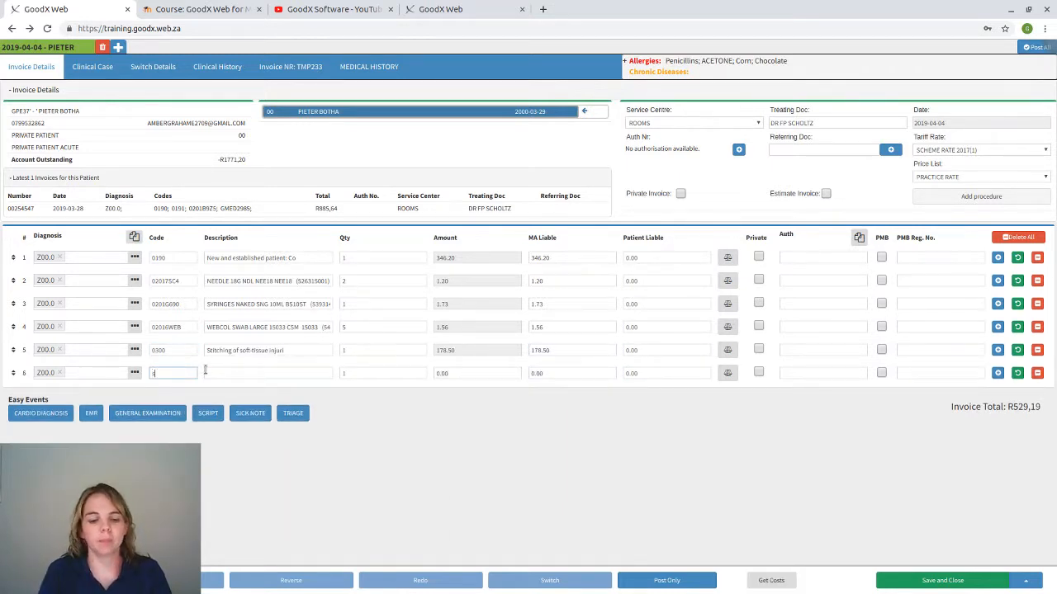
pyautogui.write('ti')
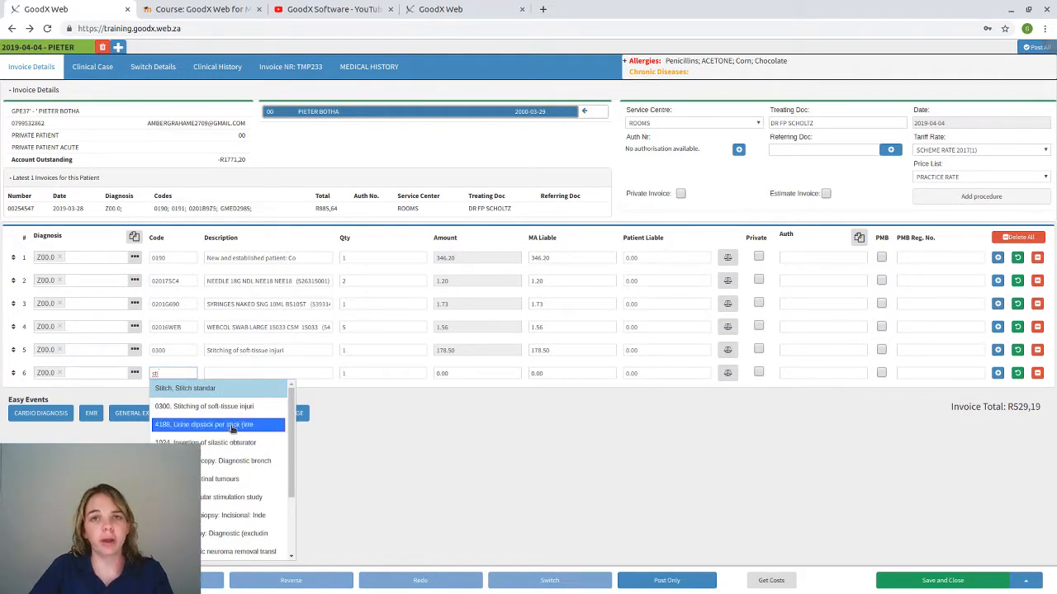
pyautogui.click(232, 424)
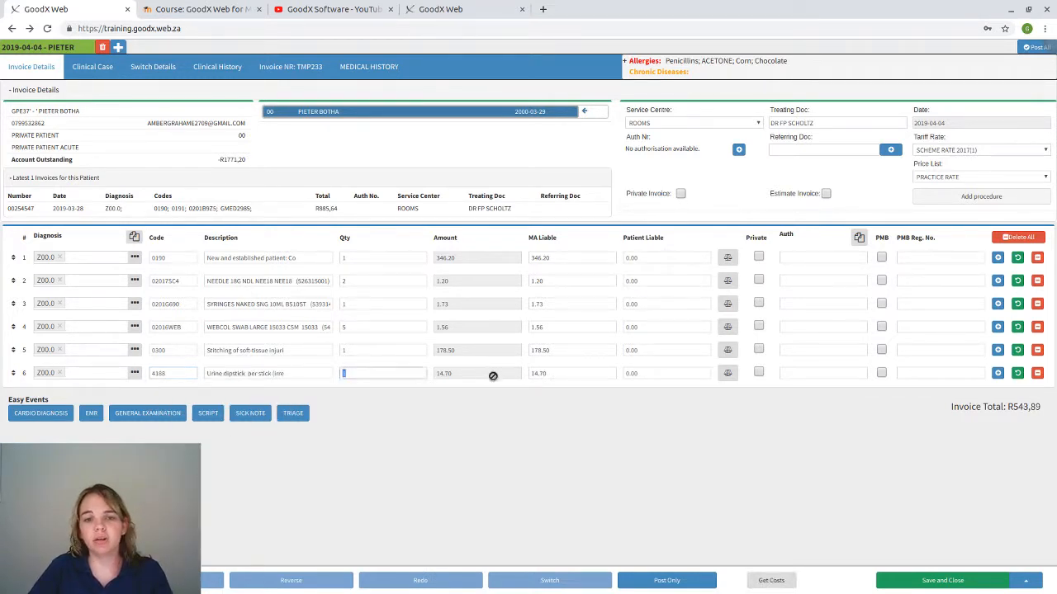
pyautogui.write('2')
pyautogui.press('Tab')
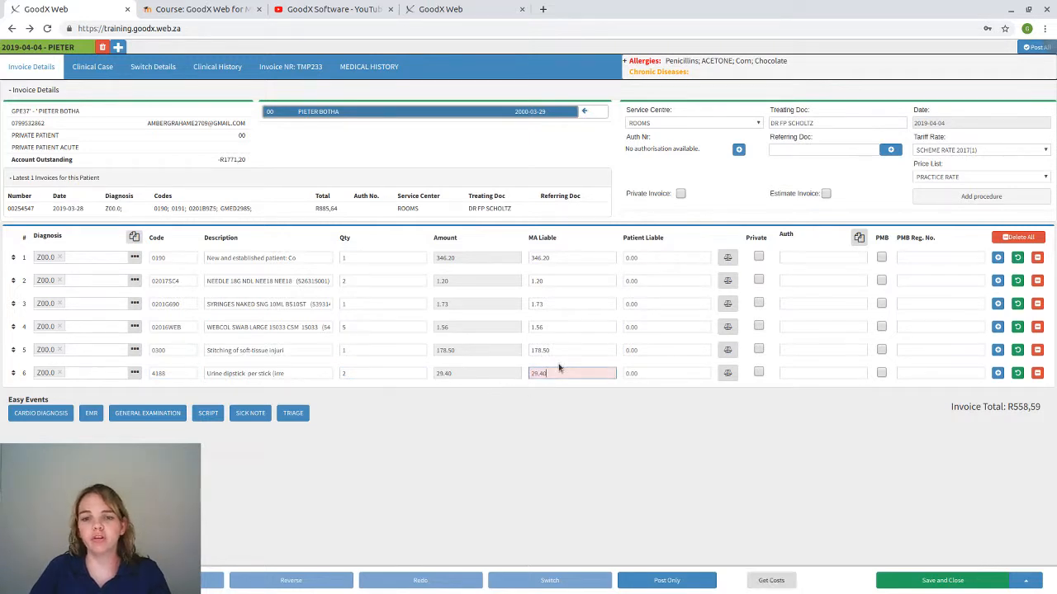
pyautogui.press('Tab')
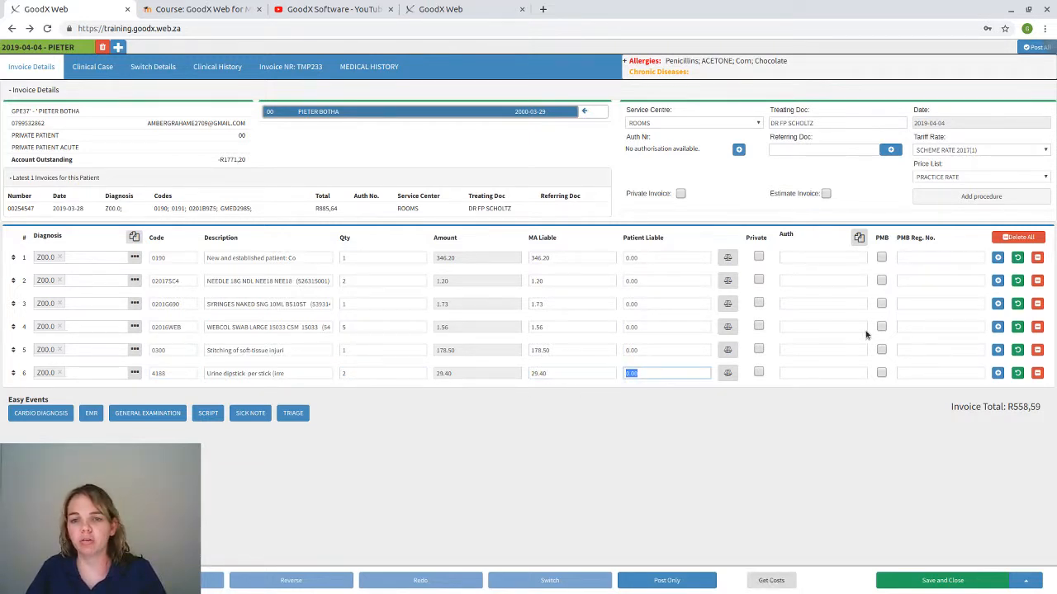
# Add a seventh invoice line for Panamor 25 mg tablets, code GMED11149, with a quantity of 5
pyautogui.click(998, 373)
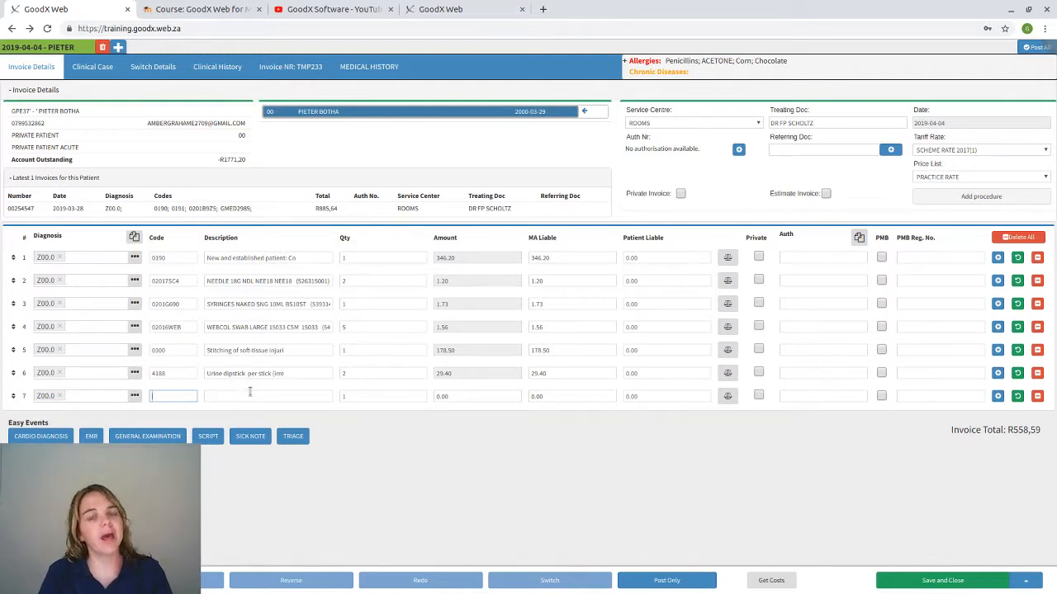
pyautogui.write('pana')
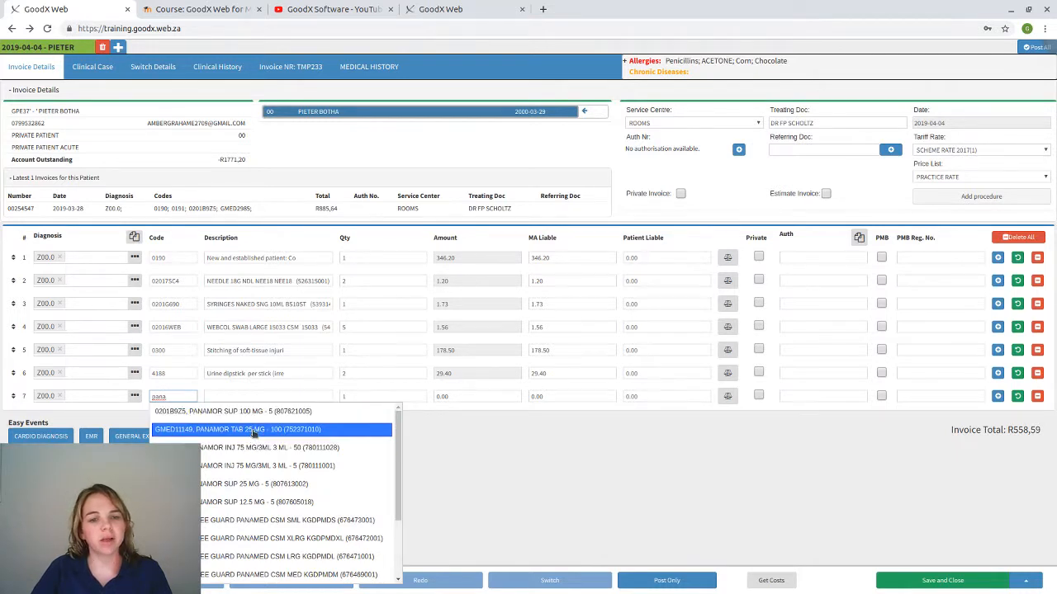
pyautogui.click(253, 430)
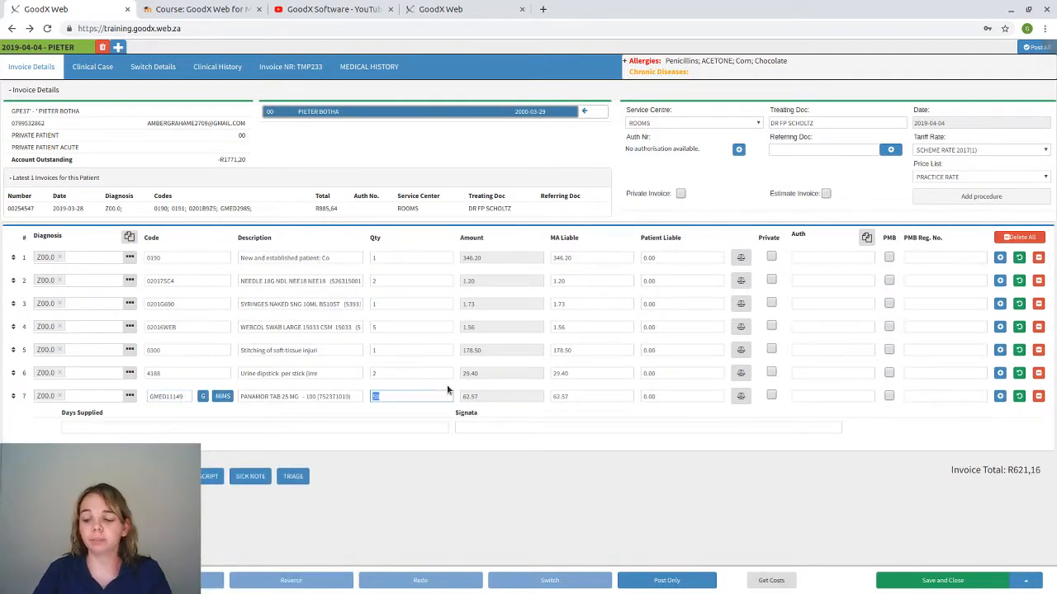
pyautogui.write('5')
pyautogui.press('Tab')
pyautogui.press('Tab')
pyautogui.press('Tab')
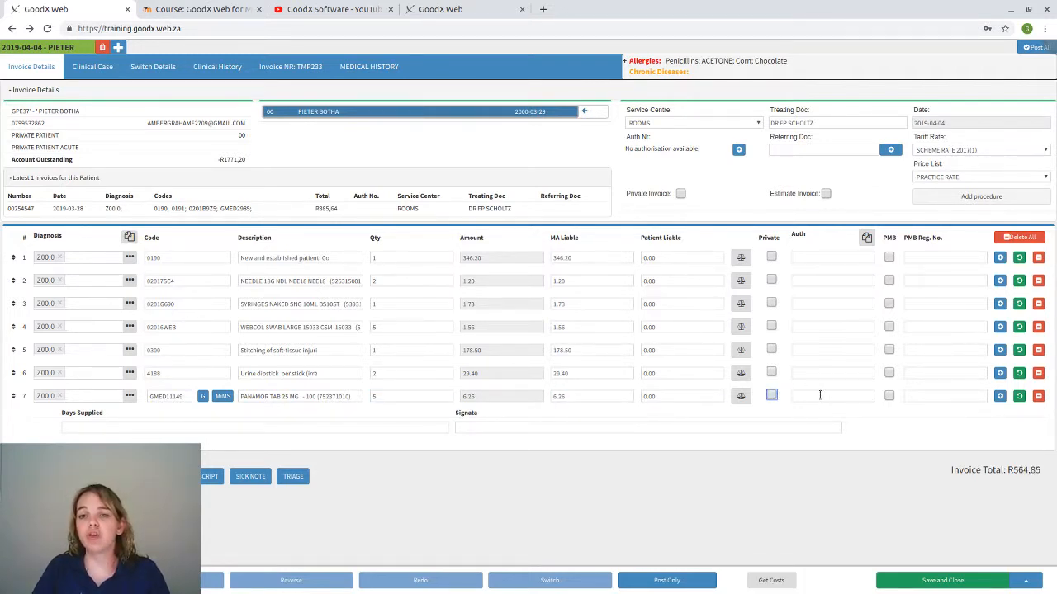
# Add an eighth invoice line for the Voltaren 75 mg/3 ml injection, code 02014VOL, with a quantity of 1
pyautogui.click(1000, 397)
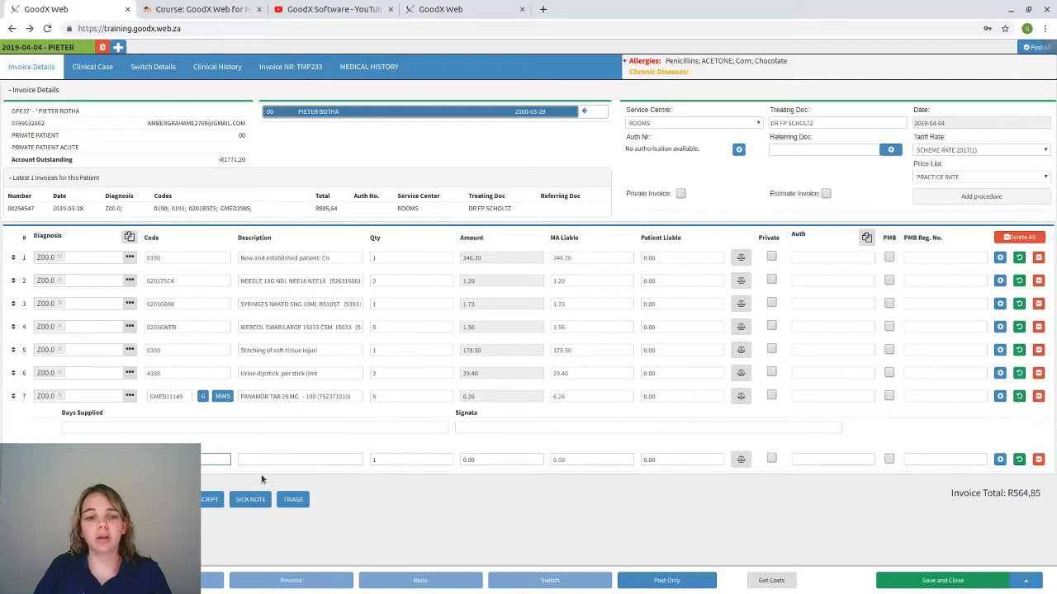
pyautogui.write('voltaren')
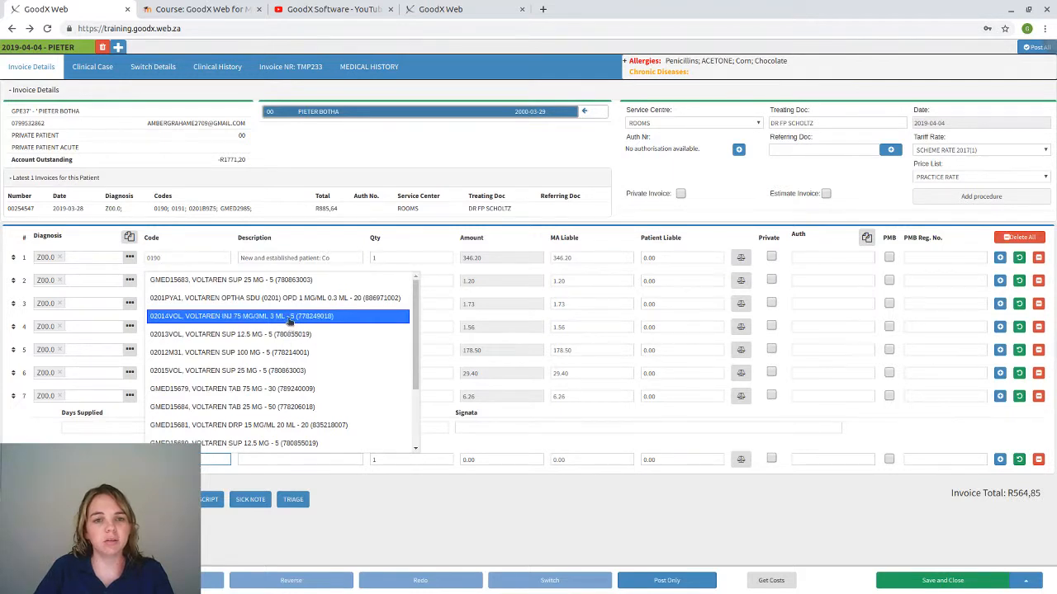
pyautogui.click(289, 320)
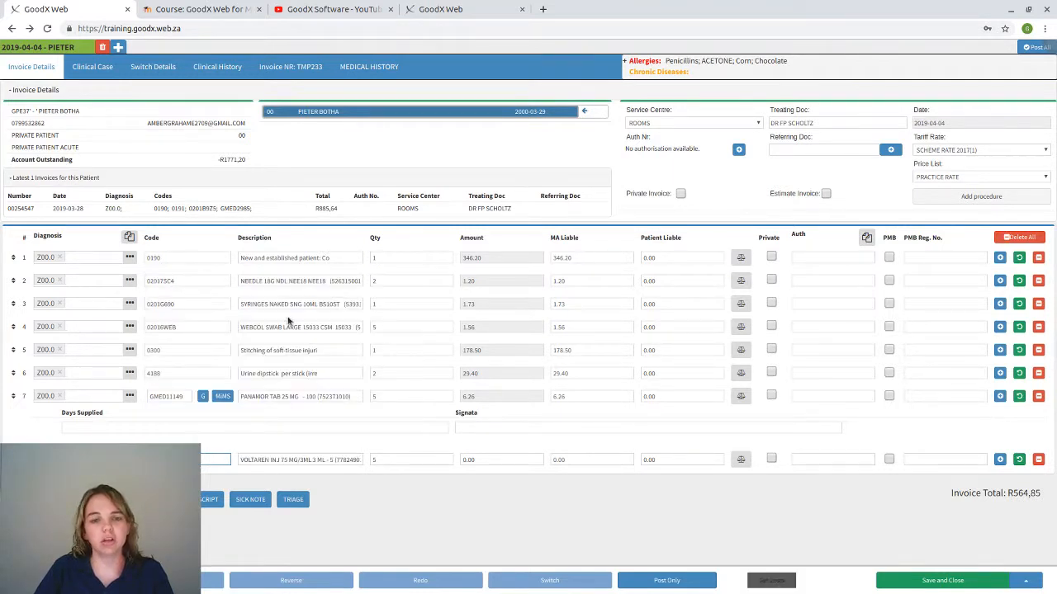
pyautogui.write('5')
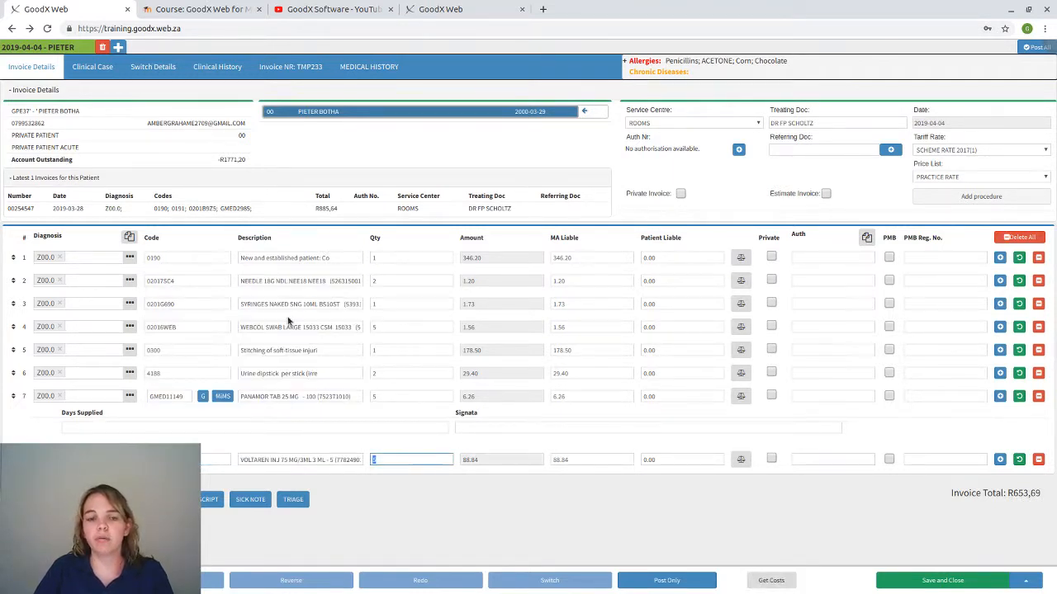
pyautogui.press('Tab')
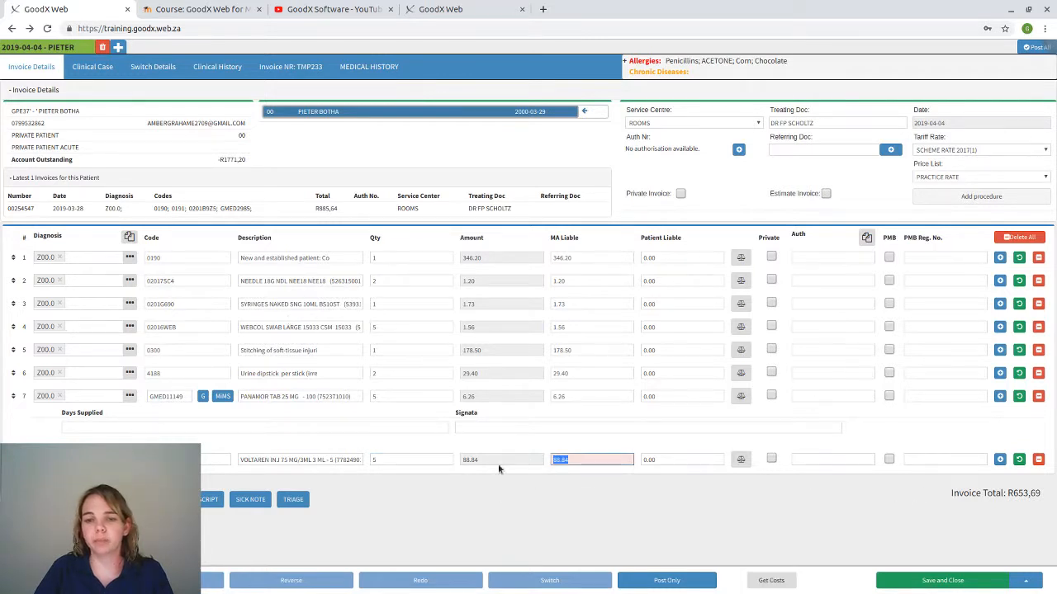
pyautogui.click(382, 463)
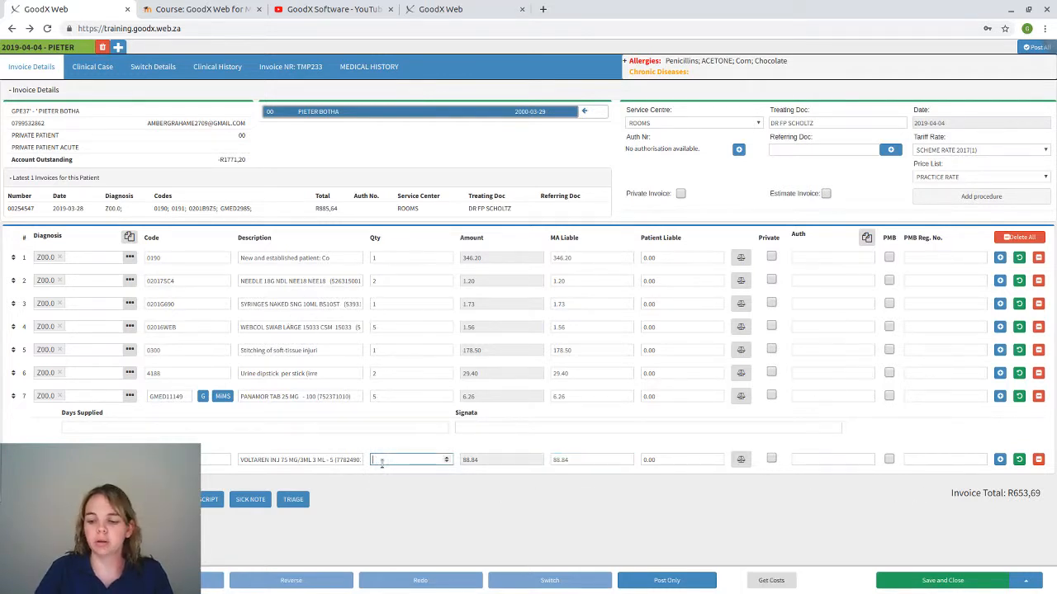
pyautogui.write('1')
pyautogui.press('Tab')
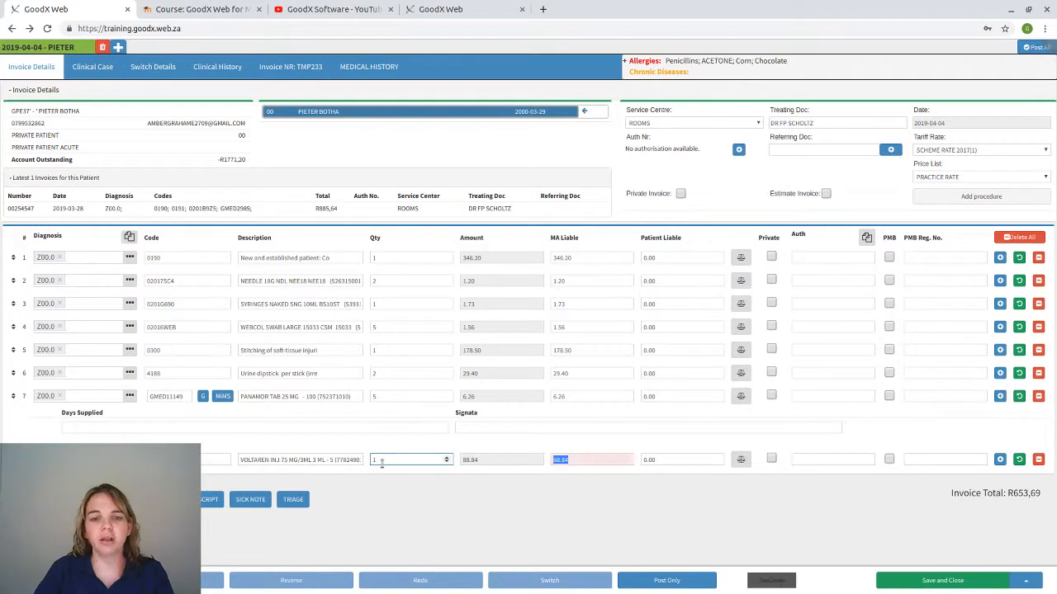
pyautogui.press('Tab')
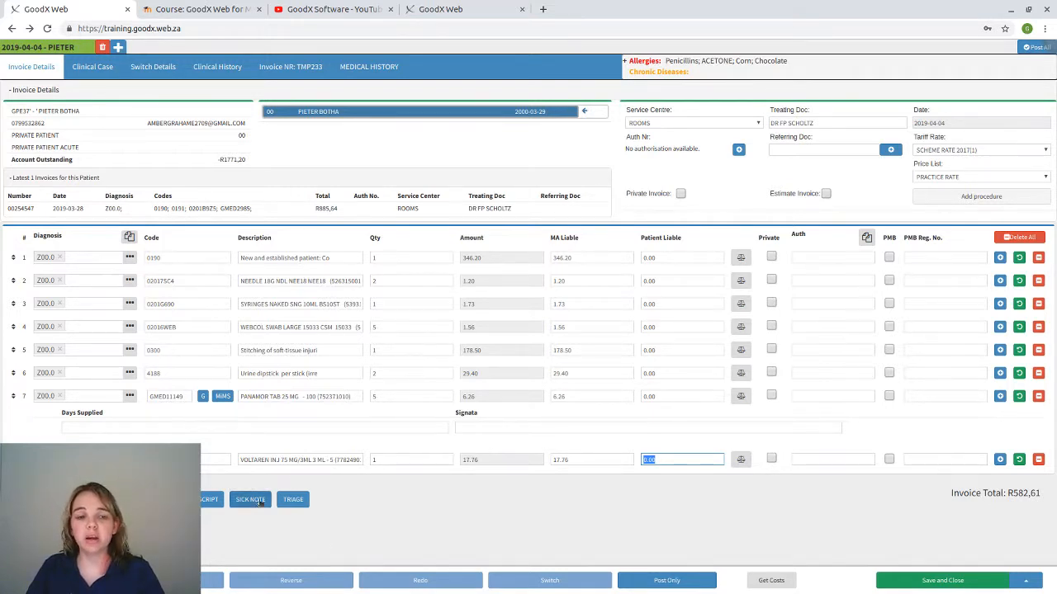
# Add the clinical procedure lines from the General Examination form's Diagnosis and Plan stage to the invoice and return to the invoice details
pyautogui.click(292, 500)
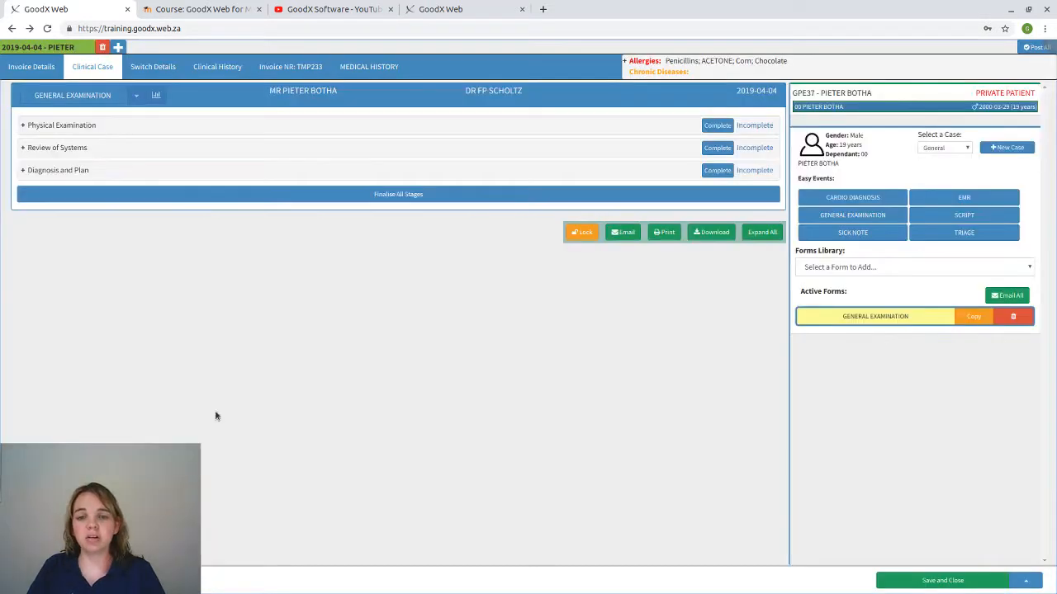
pyautogui.click(71, 172)
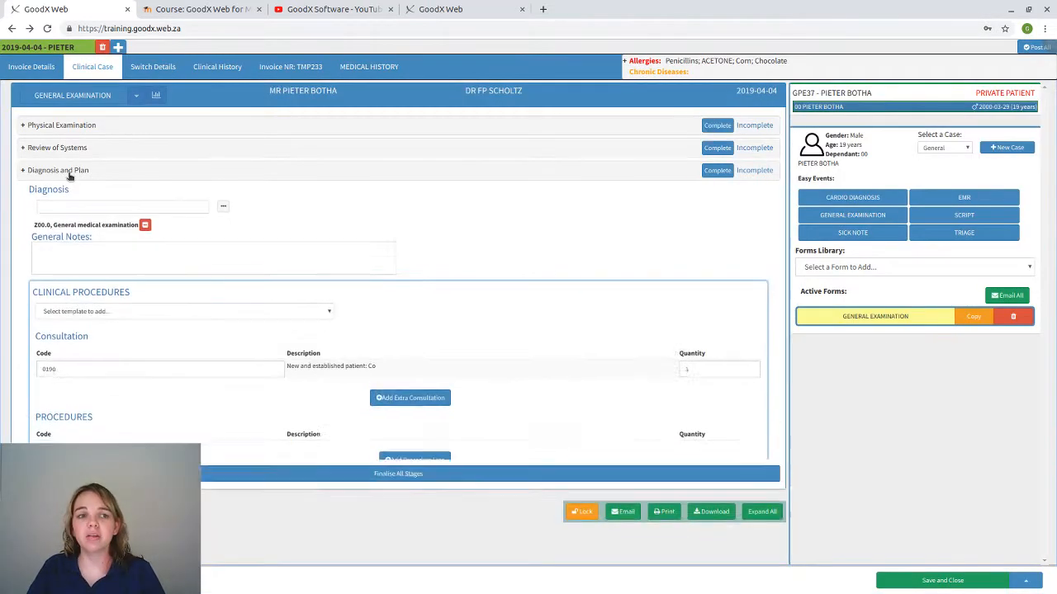
pyautogui.scroll(-5, 95, 393)
pyautogui.click(60, 224)
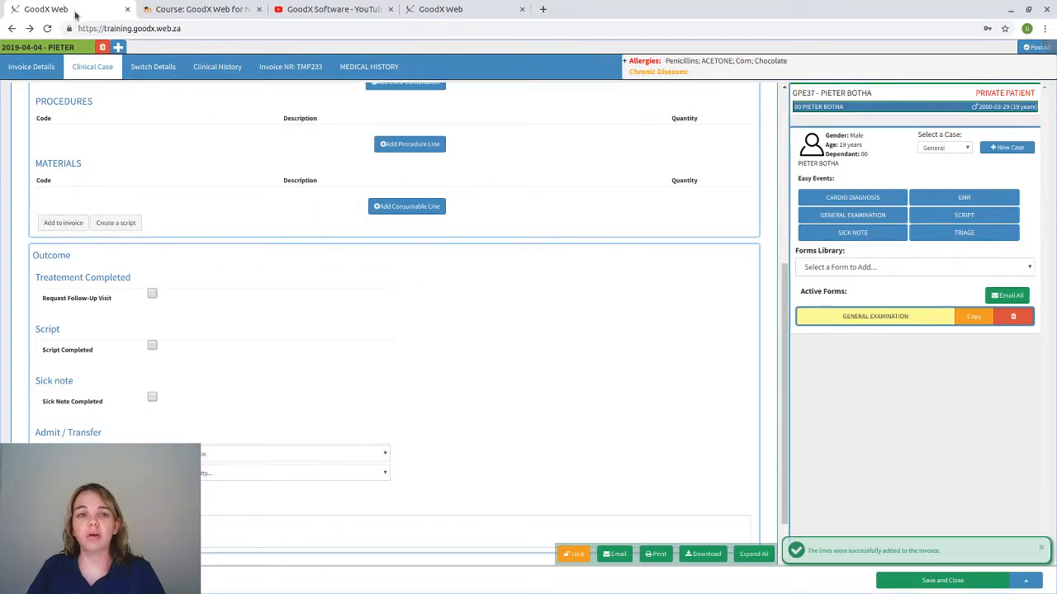
pyautogui.click(37, 69)
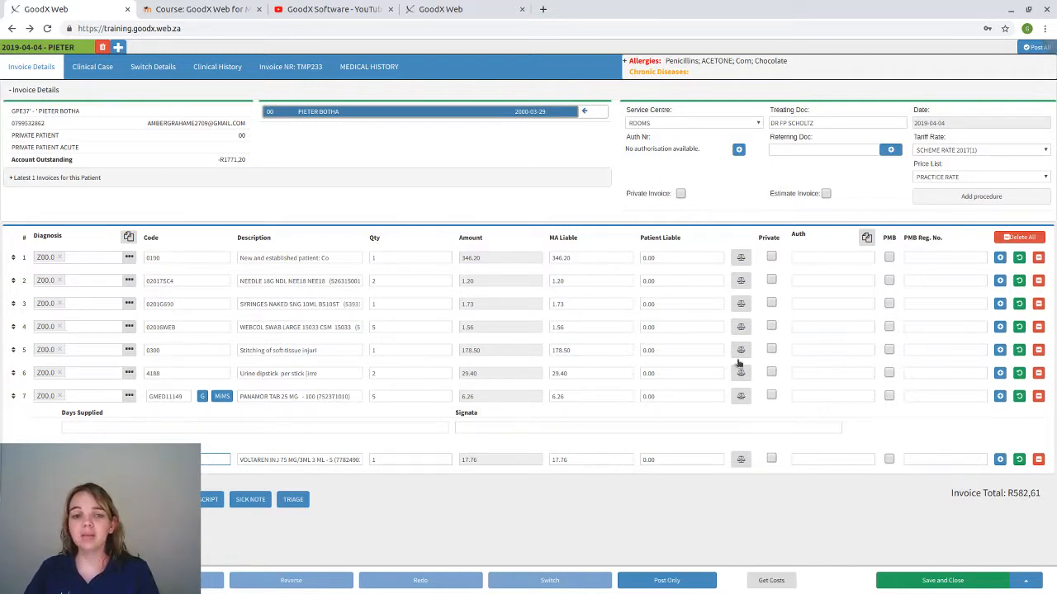
# Mark the Panamor tablet line as private and post the invoice
pyautogui.click(770, 396)
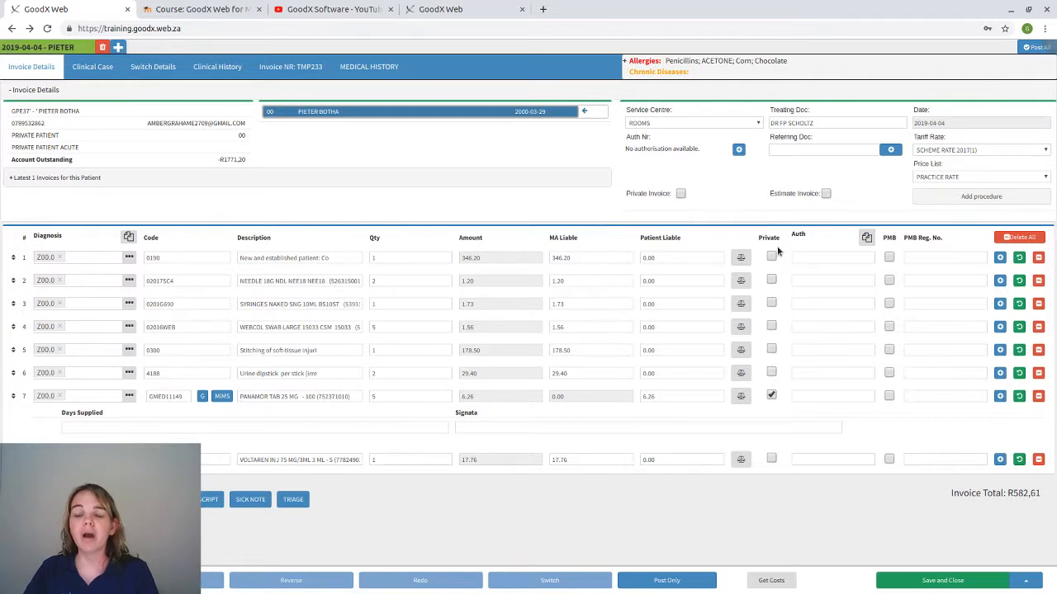
pyautogui.click(686, 582)
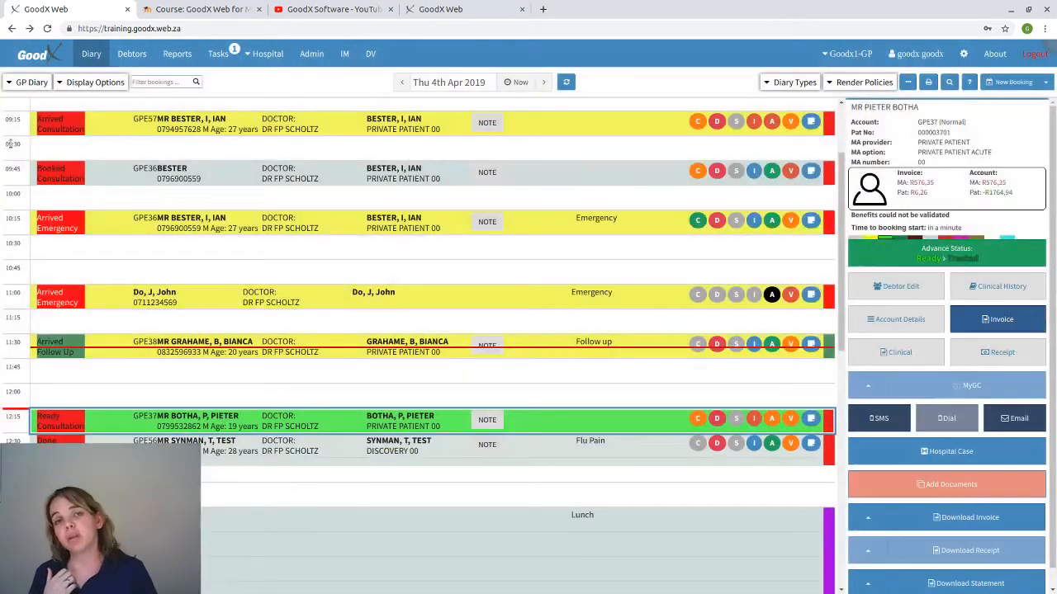
pyautogui.moveTo(10, 144)
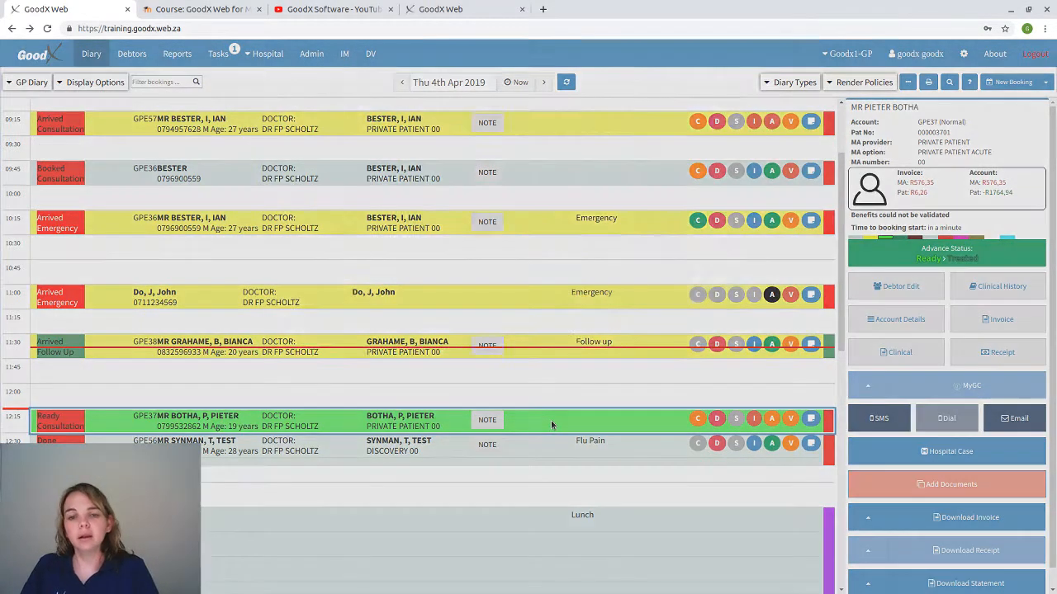
pyautogui.doubleClick(551, 420)
pyautogui.click(316, 349)
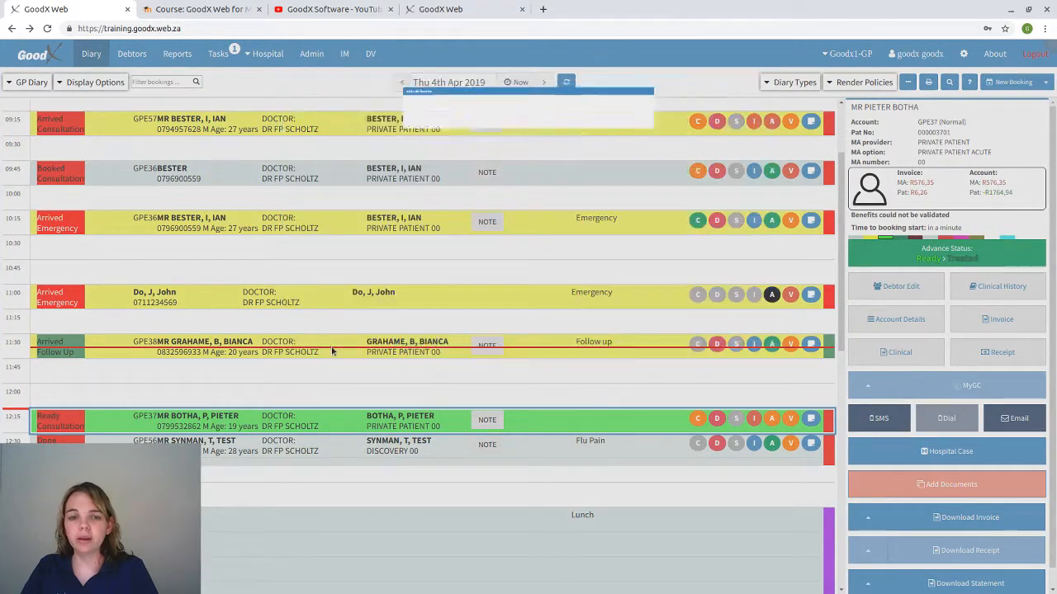
# Set the status of the 12:30 Flu Pain consultation booking to Treated and save the booking
pyautogui.click(555, 448)
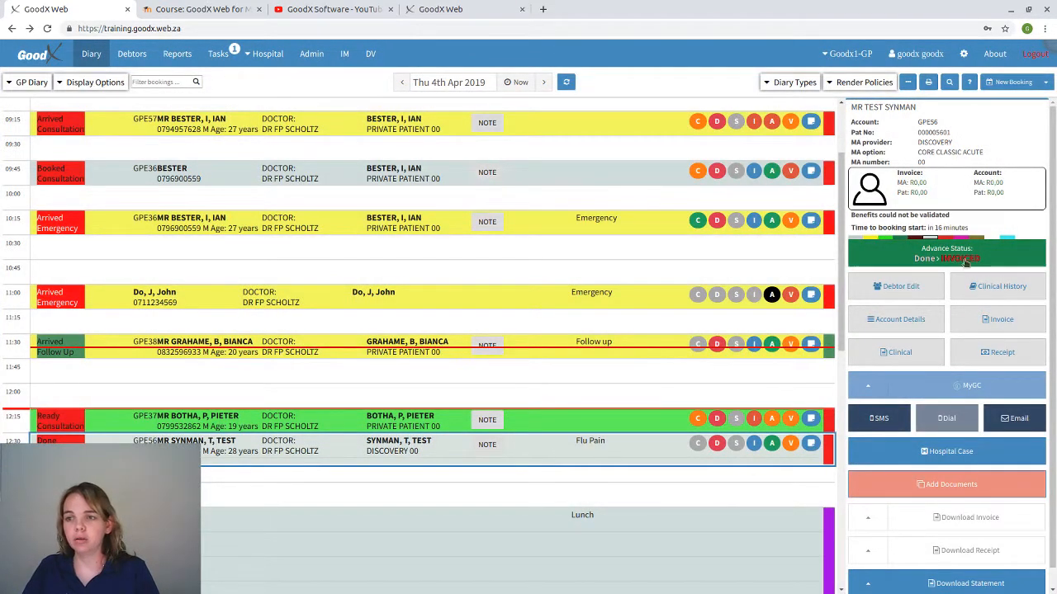
pyautogui.doubleClick(515, 449)
pyautogui.click(453, 130)
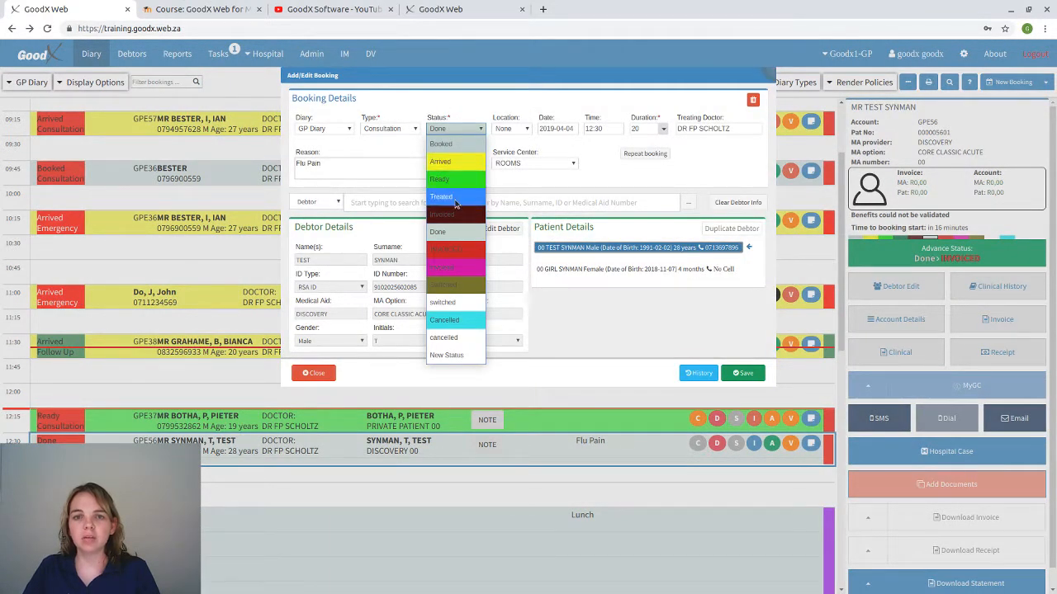
pyautogui.click(456, 198)
pyautogui.click(743, 373)
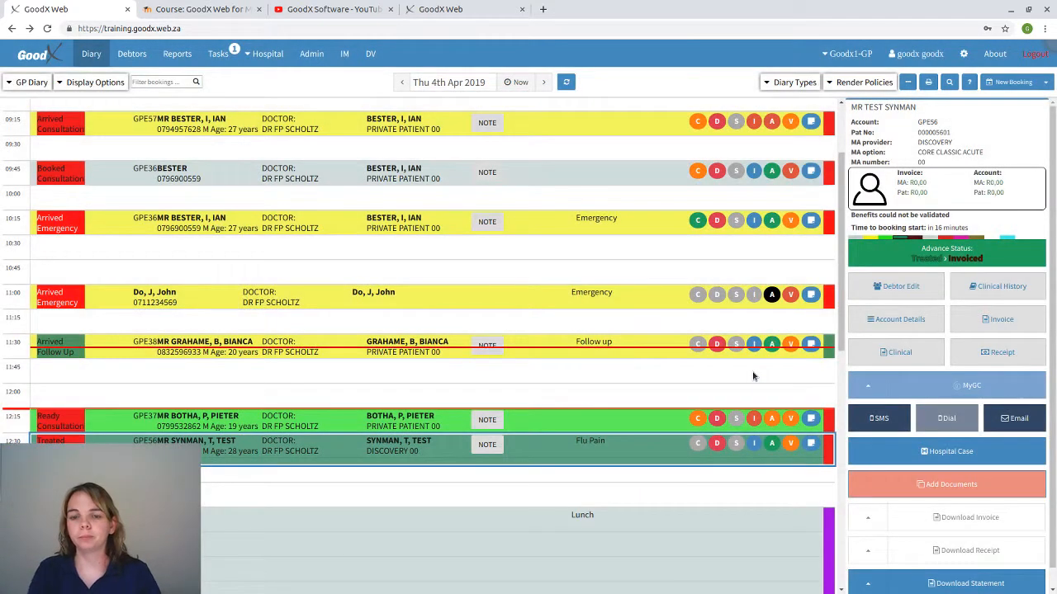
pyautogui.doubleClick(540, 456)
pyautogui.press('Escape')
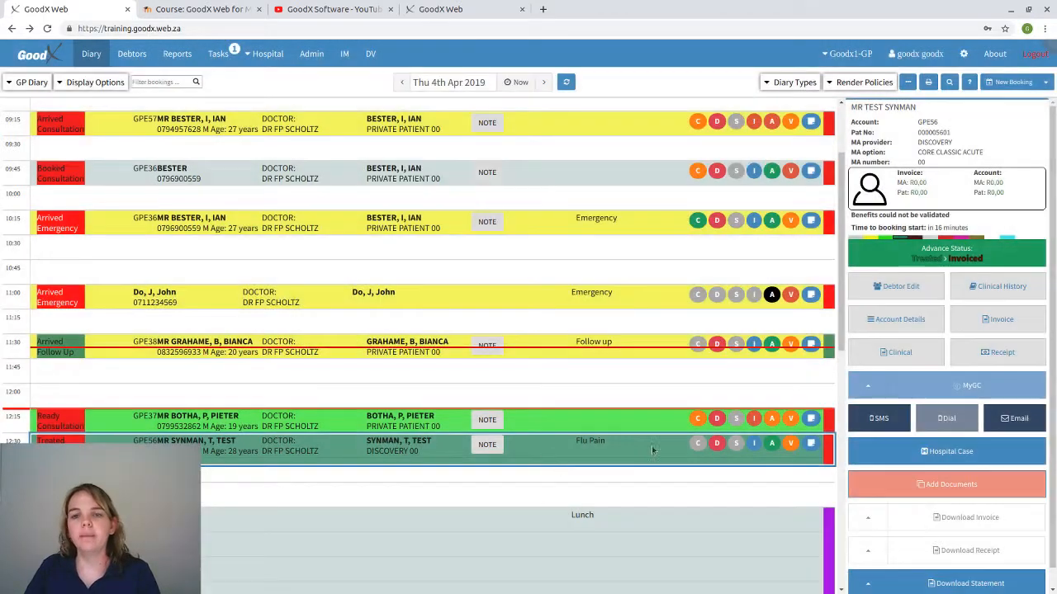
# Open the 12:30 patient's invoice and add the codes of the Stitch and headache macros through the procedure search
pyautogui.click(1028, 319)
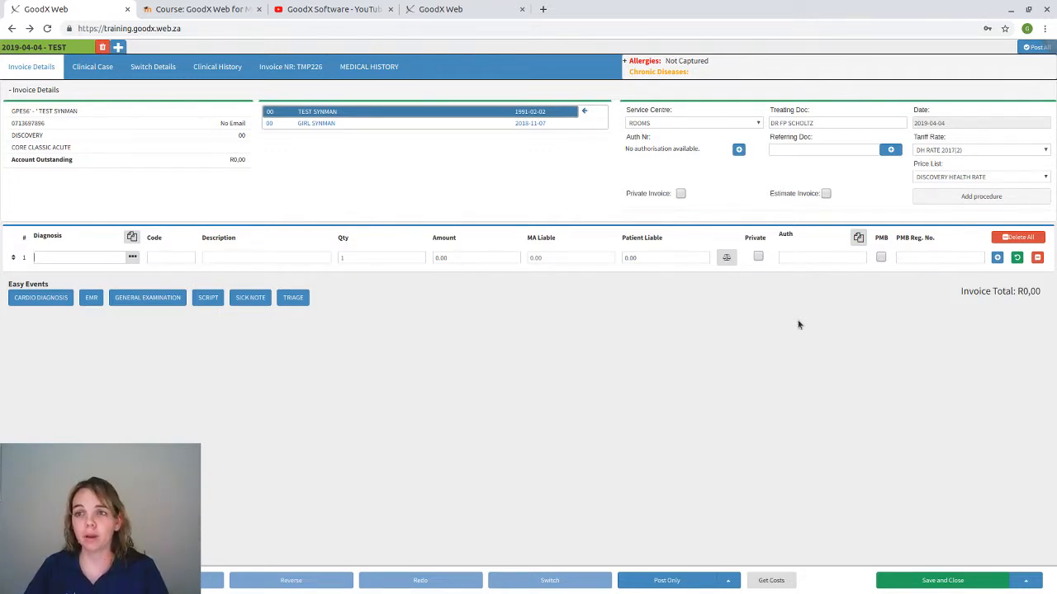
pyautogui.click(966, 199)
pyautogui.click(542, 143)
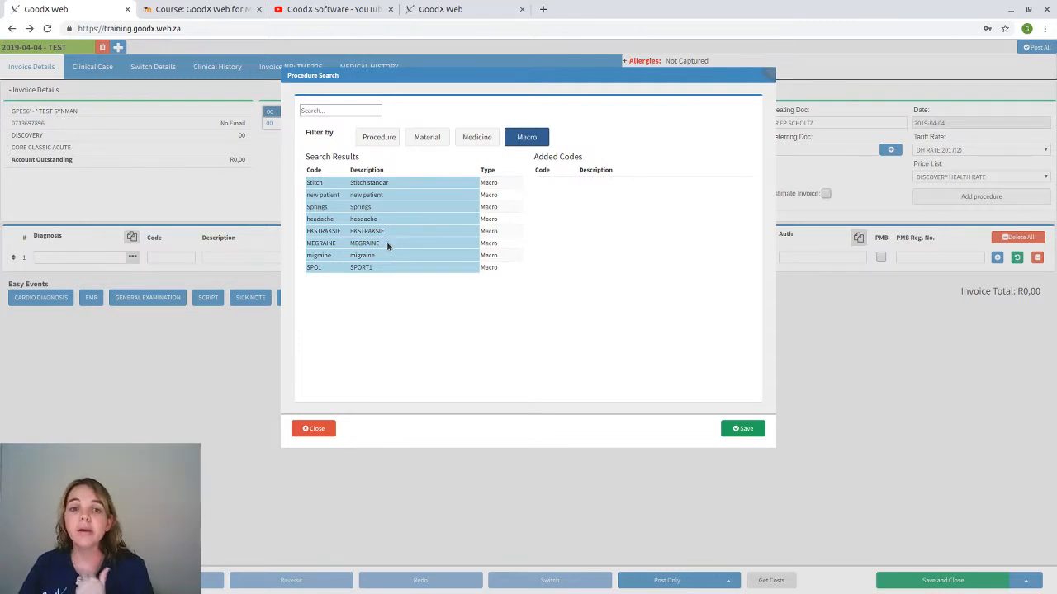
pyautogui.click(380, 182)
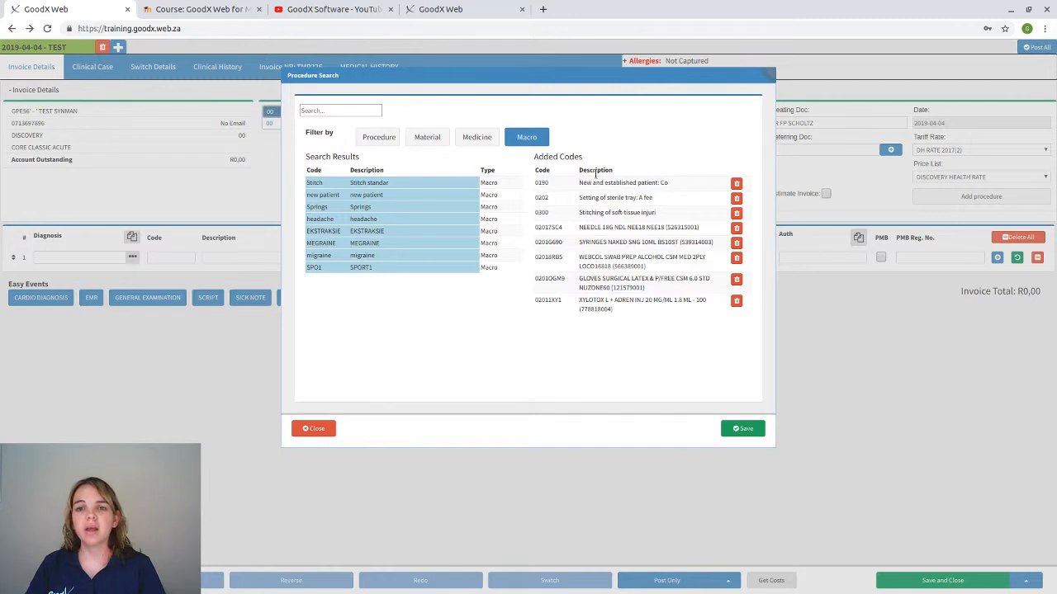
pyautogui.click(381, 217)
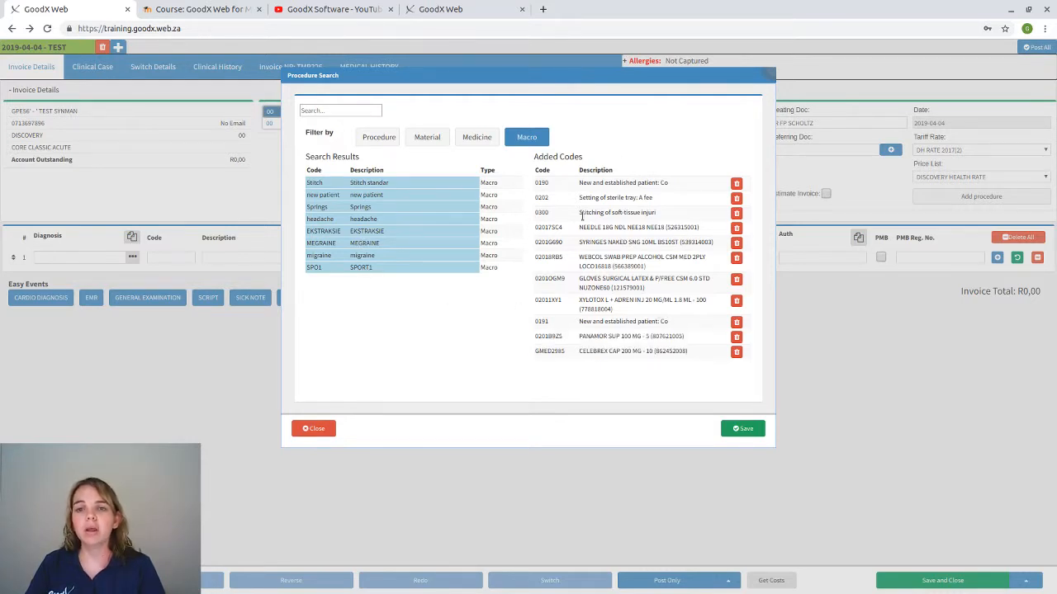
pyautogui.click(744, 430)
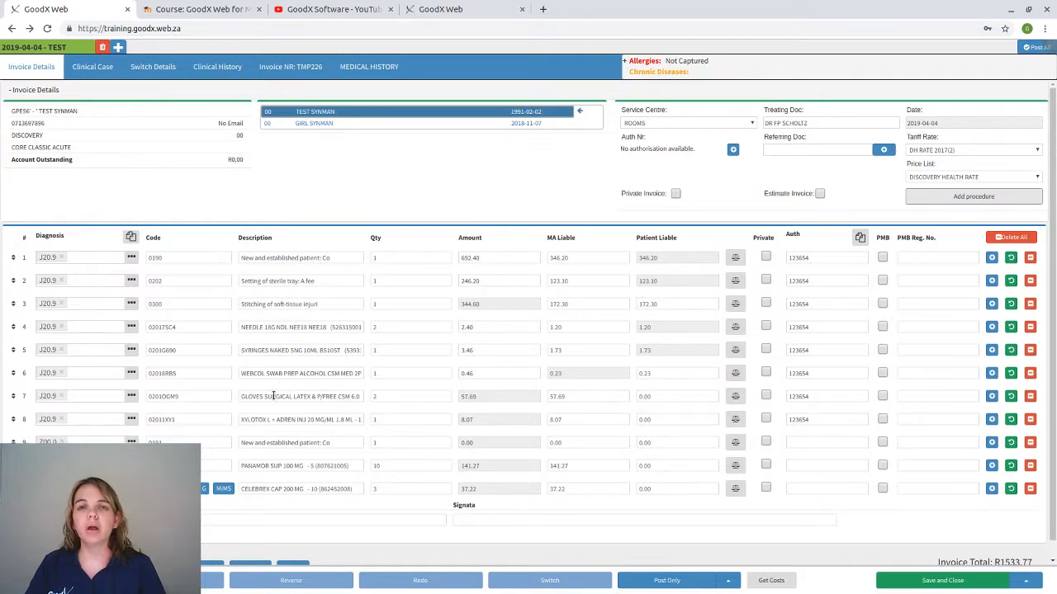
# Set the quantity of the surgical gloves line to 1 and of the Webcol swab line to 5
pyautogui.click(380, 398)
pyautogui.write('1')
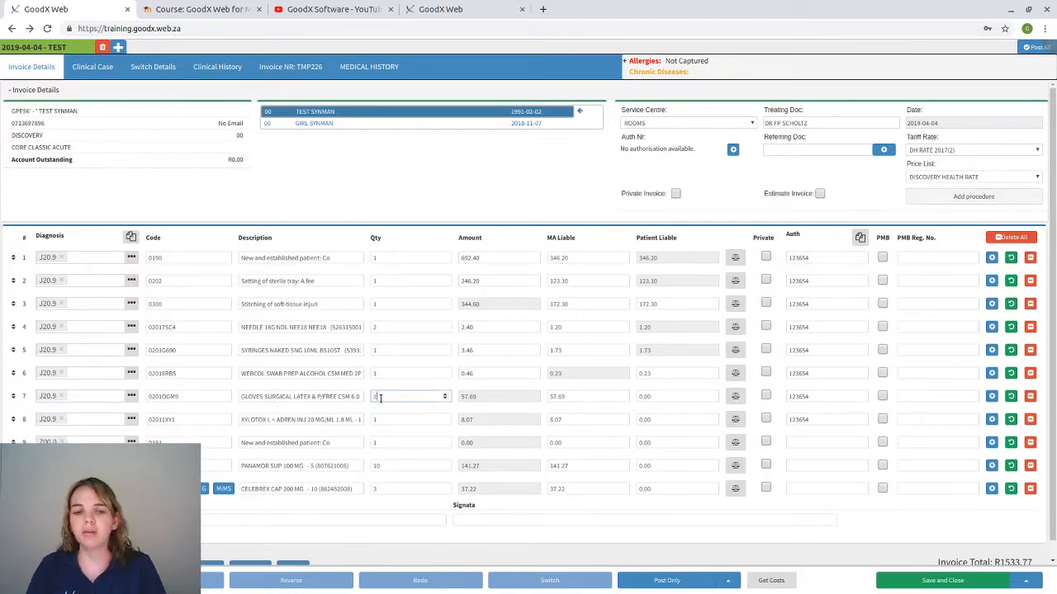
pyautogui.press('Tab')
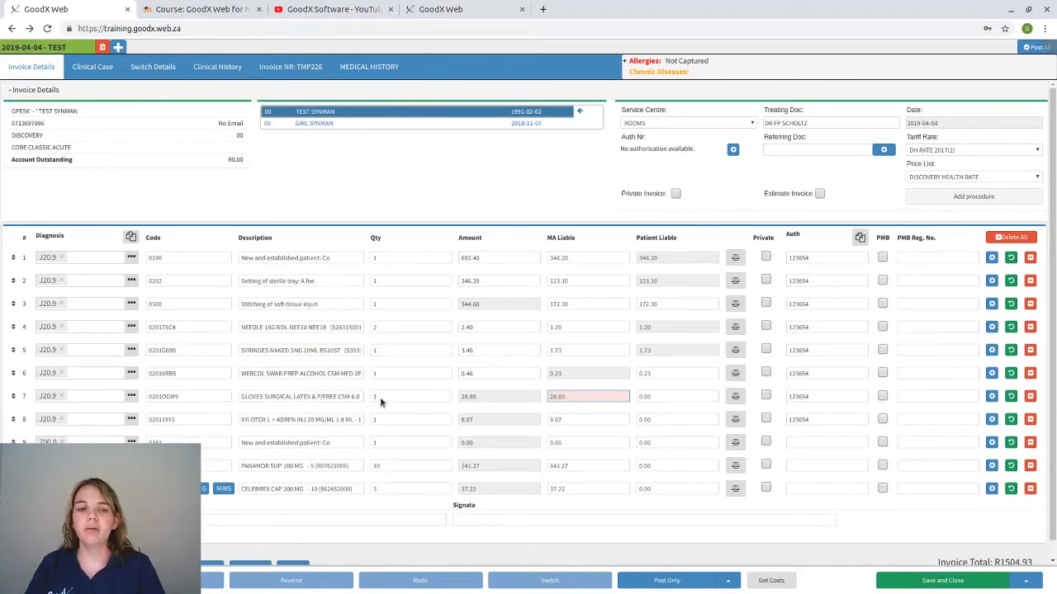
pyautogui.click(382, 374)
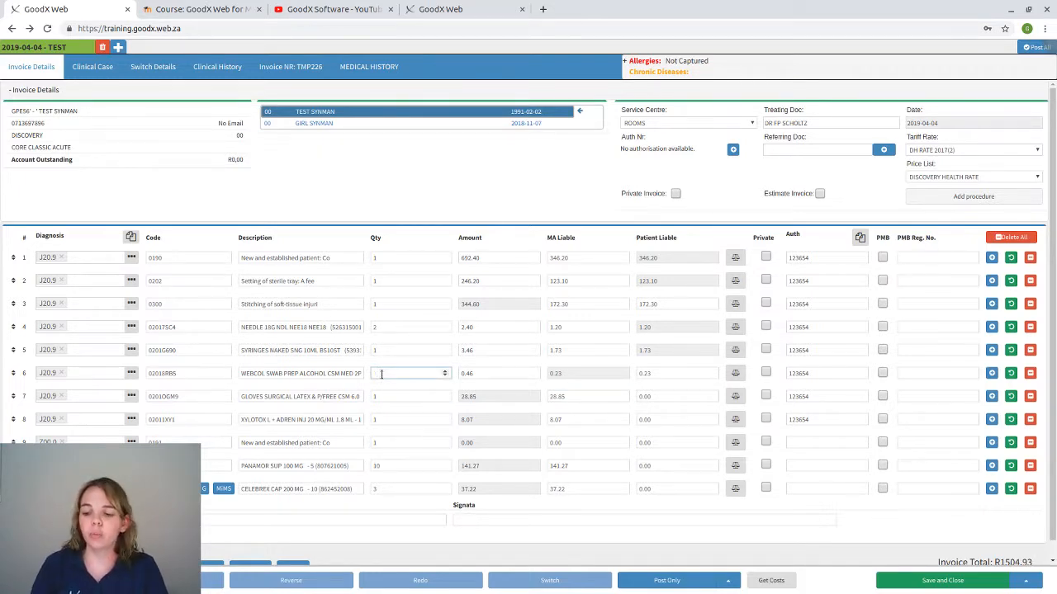
pyautogui.write('5')
pyautogui.press('Tab')
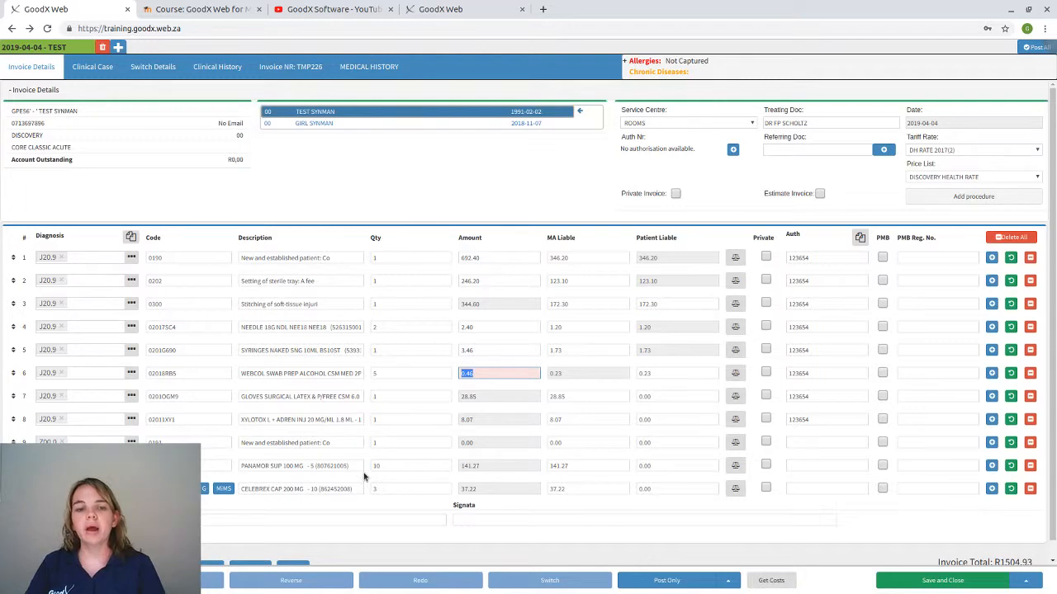
# Set the quantity of the Panamor suppository line to 15
pyautogui.click(383, 466)
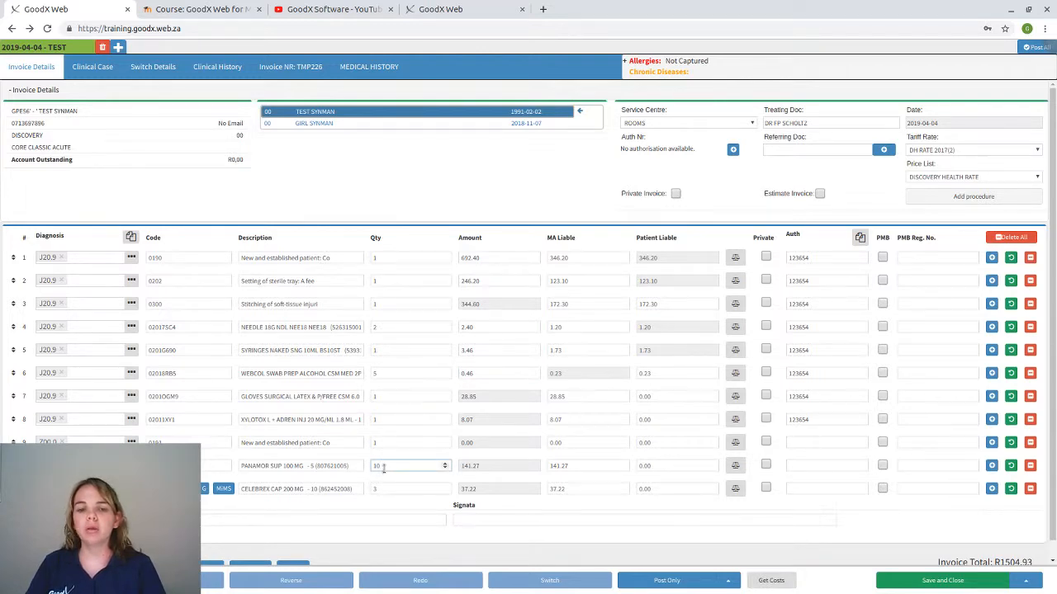
pyautogui.press('BackSpace')
pyautogui.write('5')
pyautogui.press('Tab')
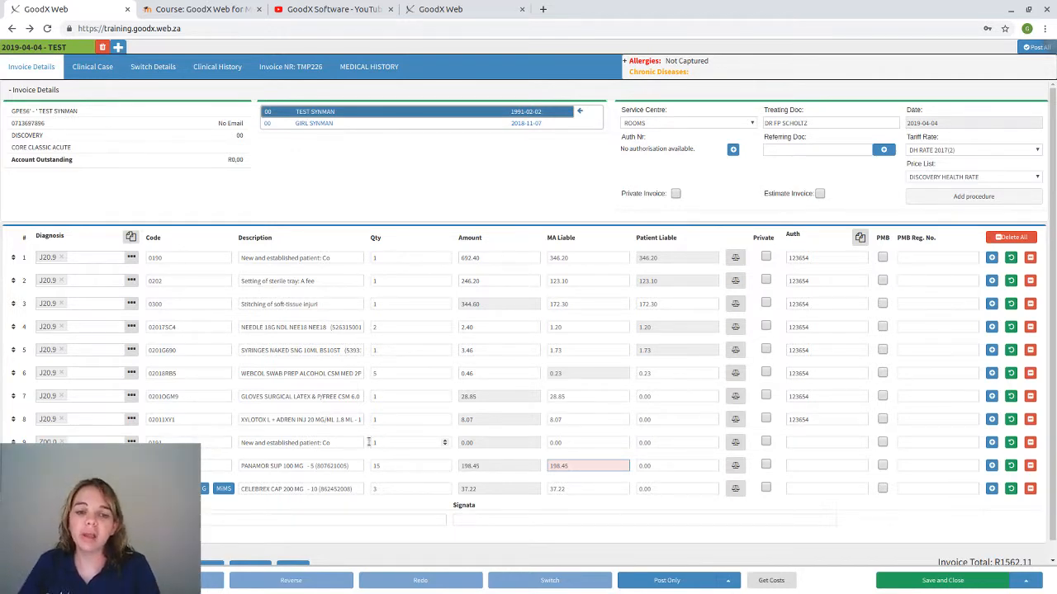
# Remove the Celebrex line from the invoice and post the invoice
pyautogui.scroll(-1, 330, 432)
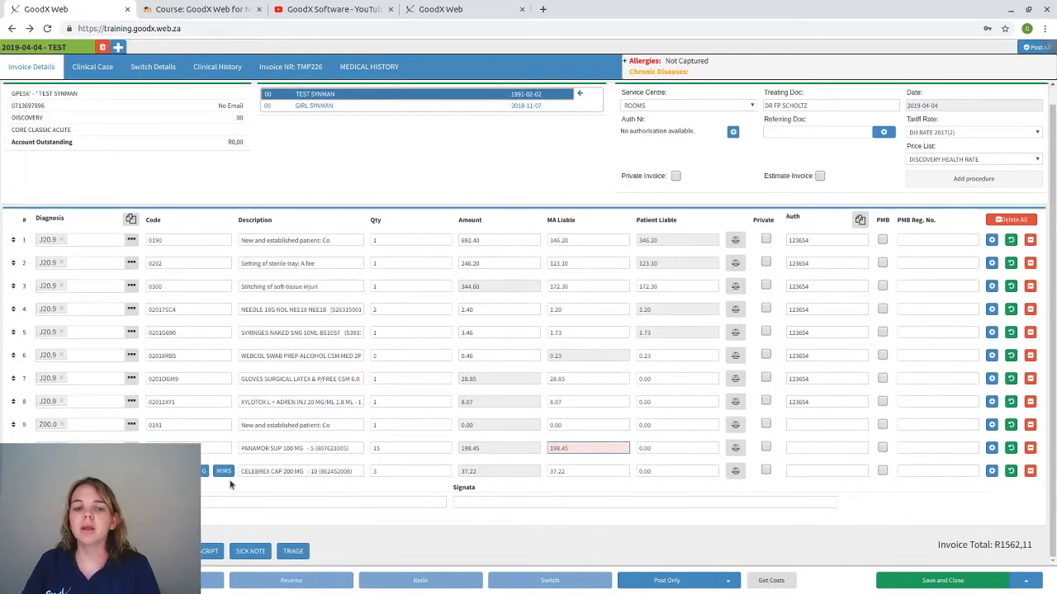
pyautogui.click(1029, 470)
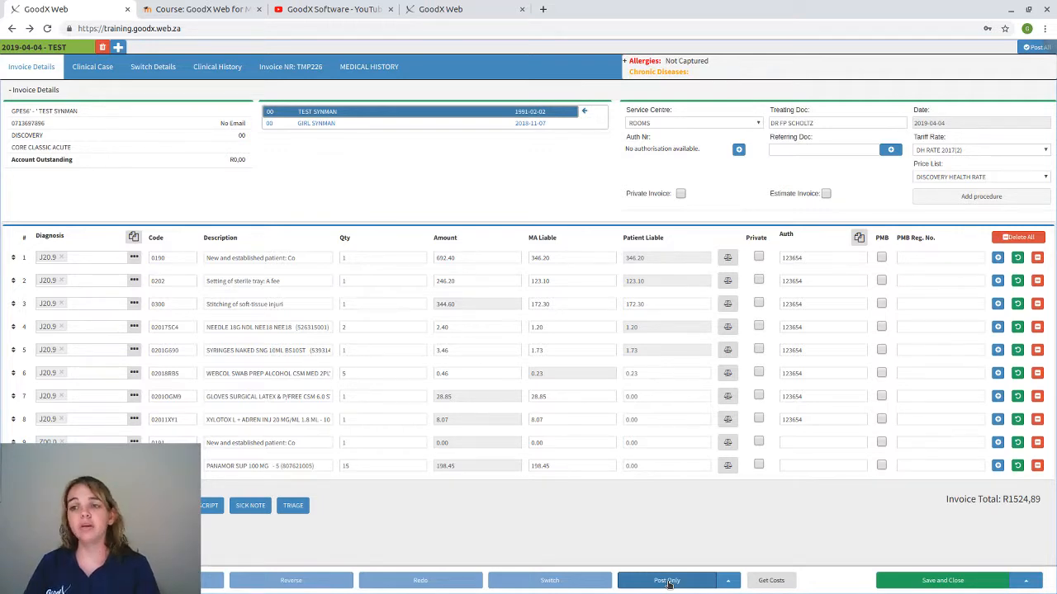
pyautogui.click(667, 581)
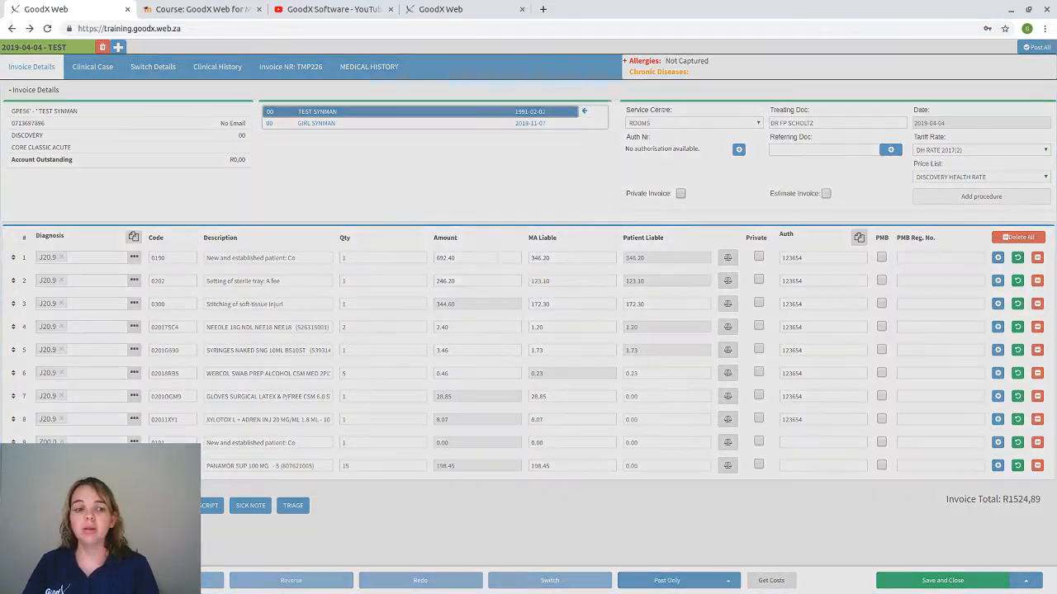
pyautogui.click(440, 273)
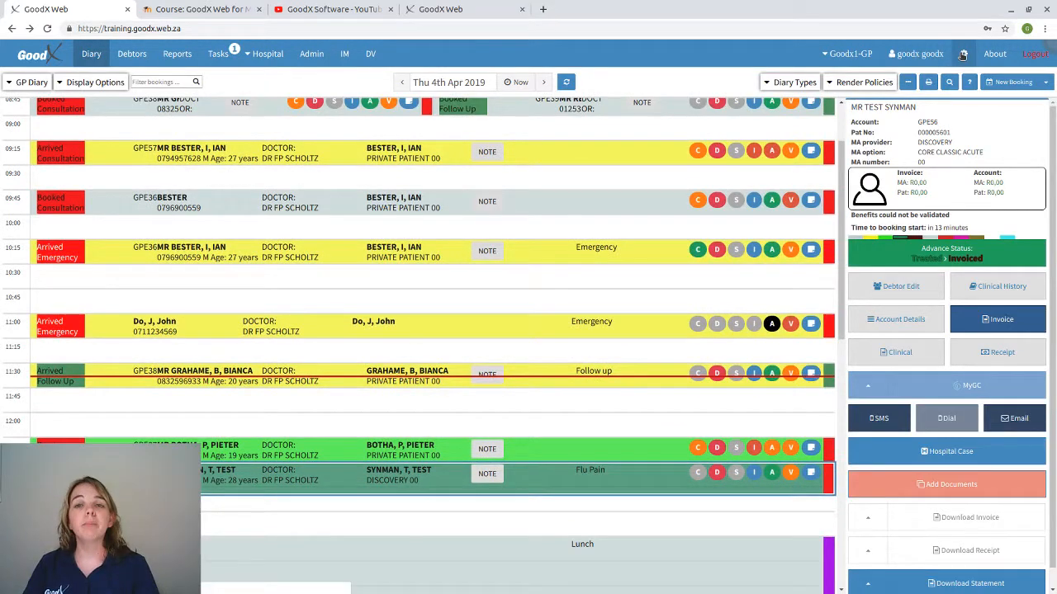
# Open the Macro Settings in the billing settings and add a new billing code macro, expanding its details
pyautogui.click(964, 54)
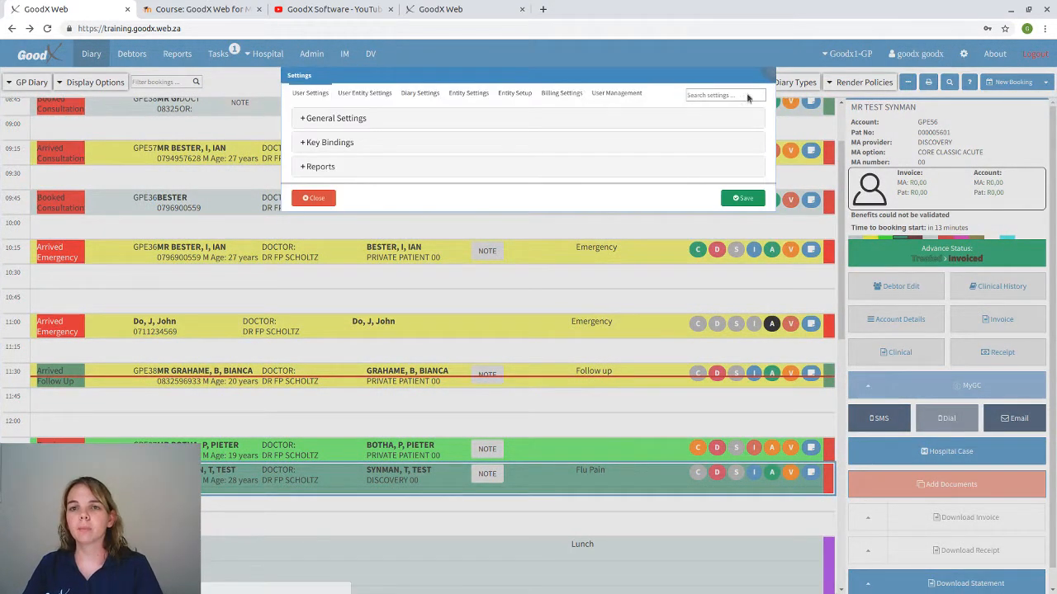
pyautogui.click(563, 94)
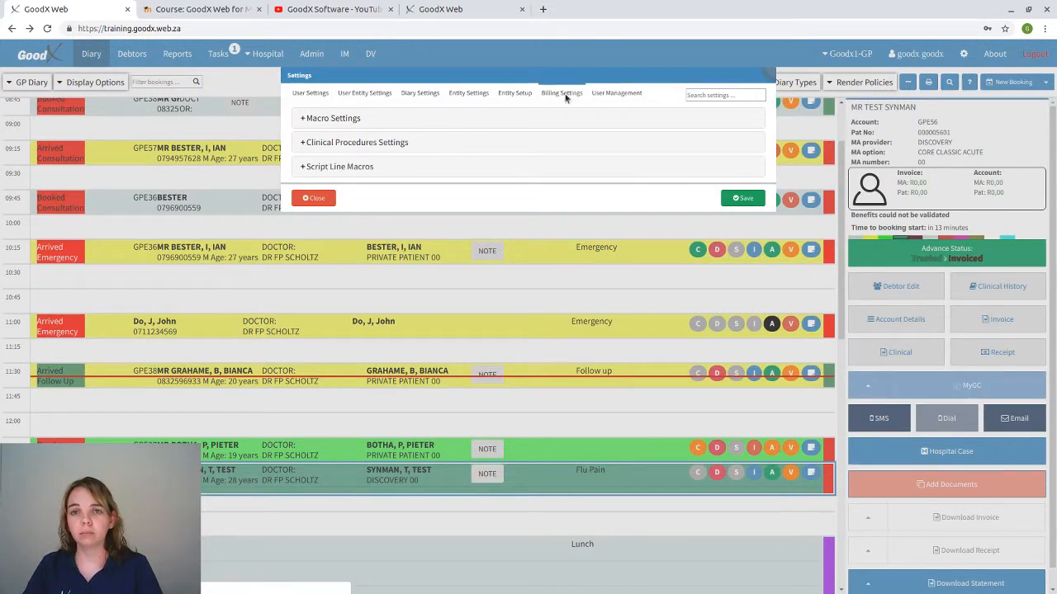
pyautogui.click(327, 120)
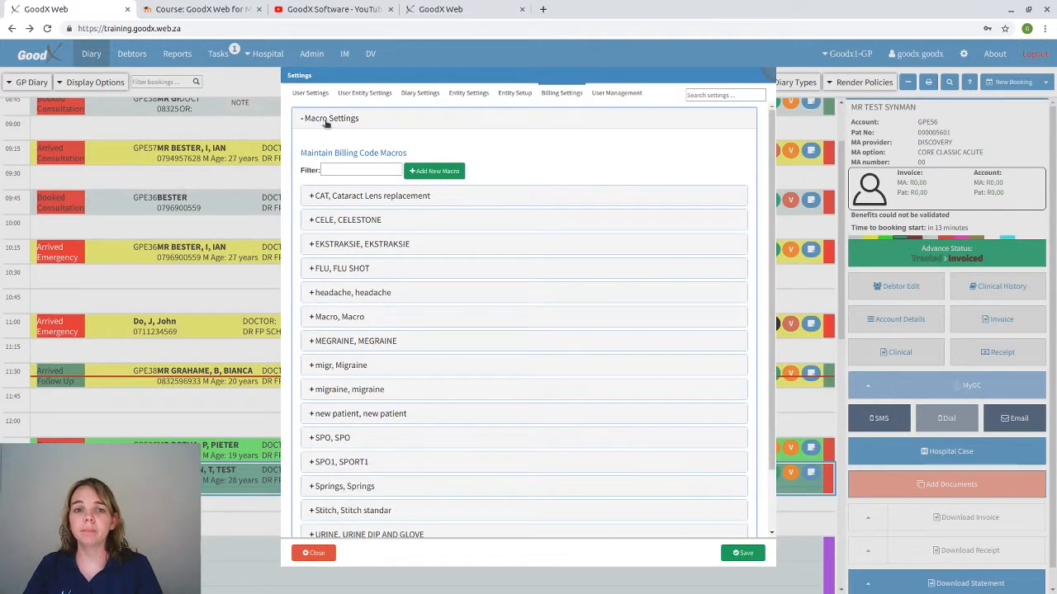
pyautogui.click(433, 171)
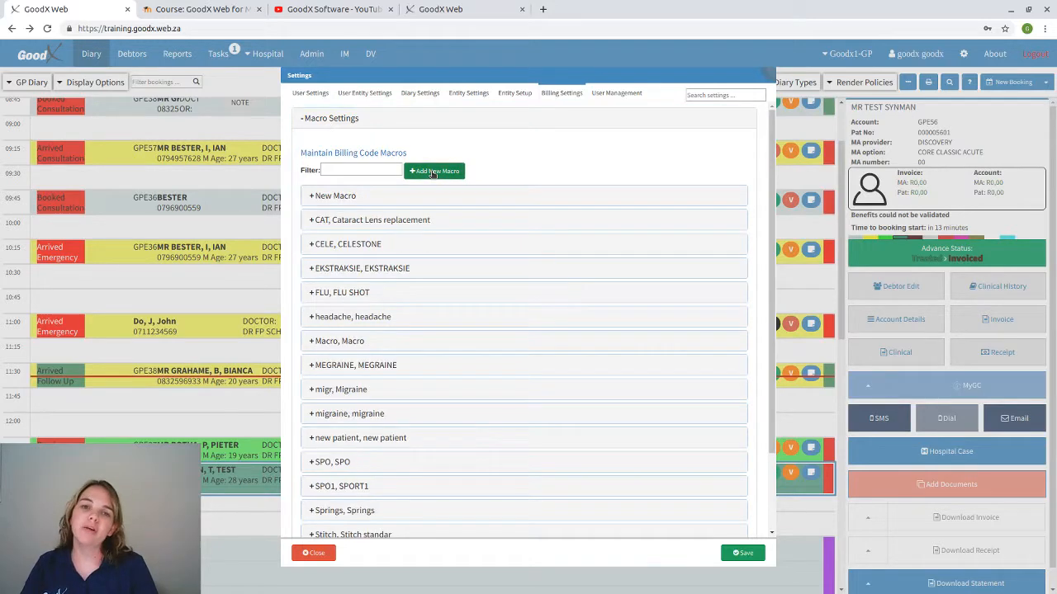
pyautogui.click(441, 196)
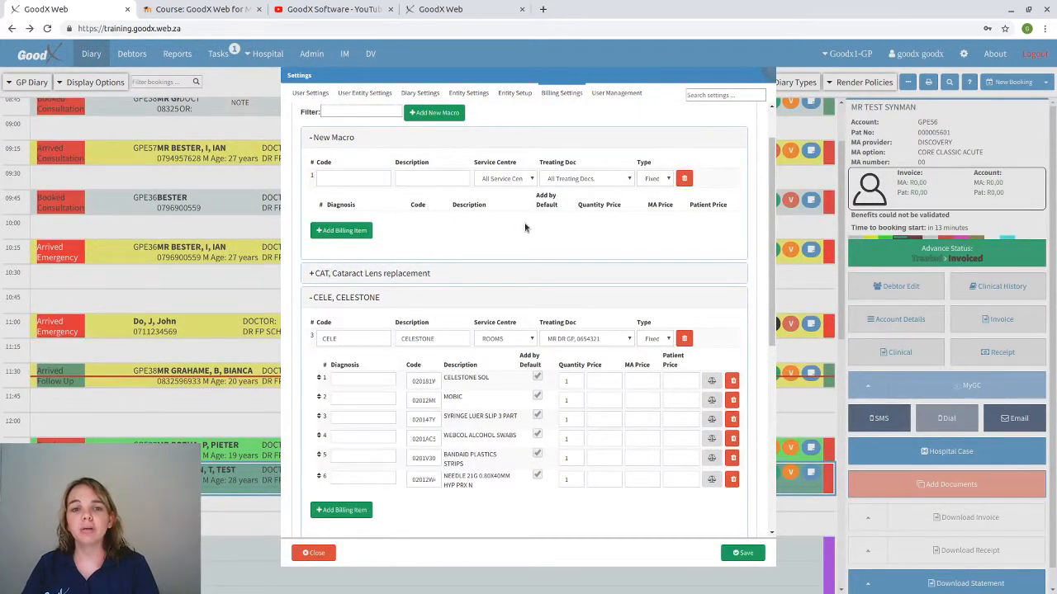
# Give the new macro the code flu1 and the description Flu
pyautogui.scroll(2, 378, 176)
pyautogui.click(333, 235)
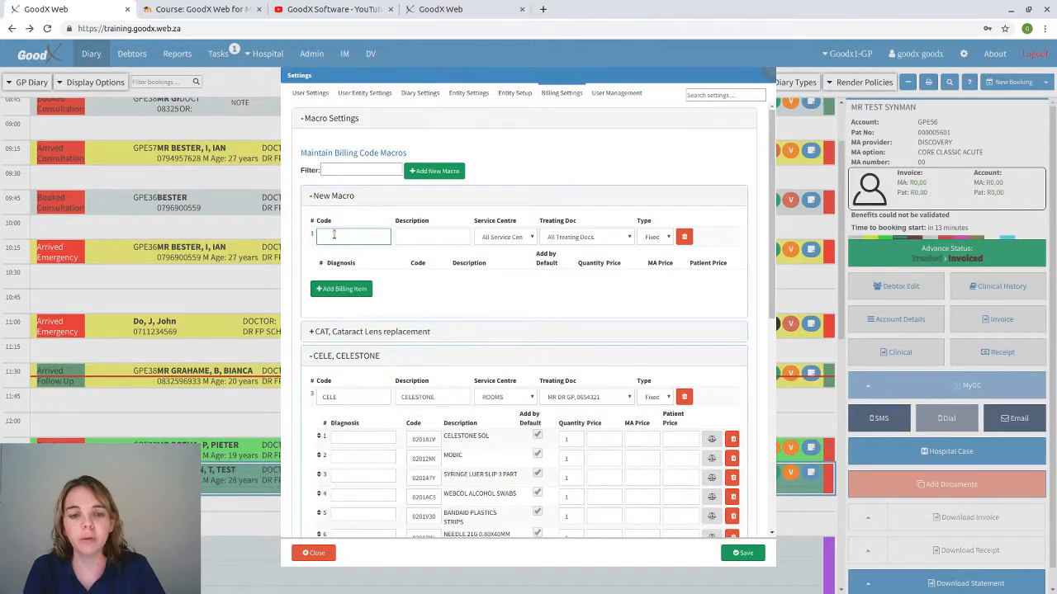
pyautogui.write('u')
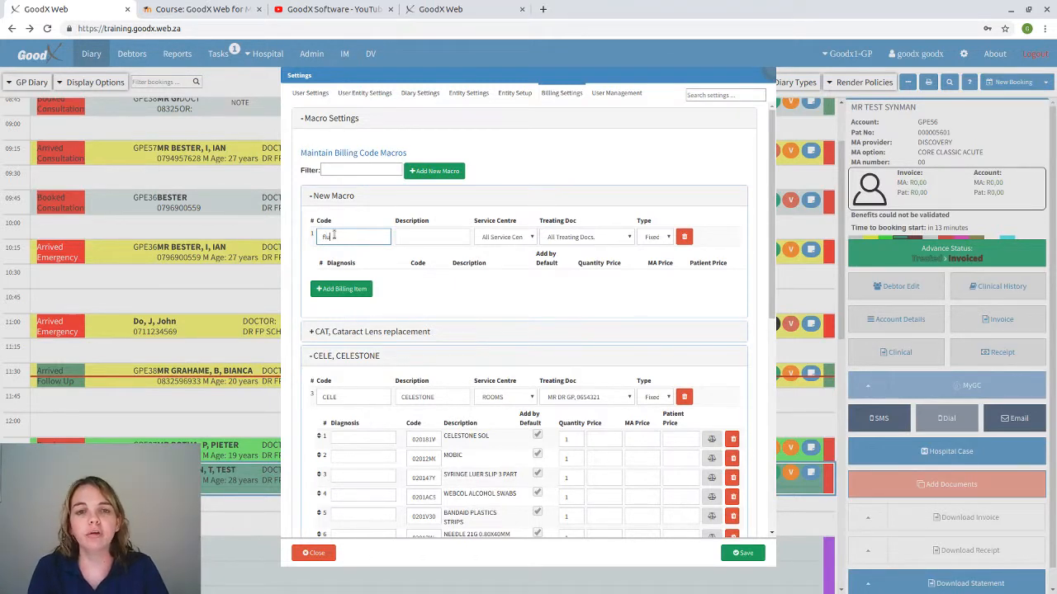
pyautogui.write('1')
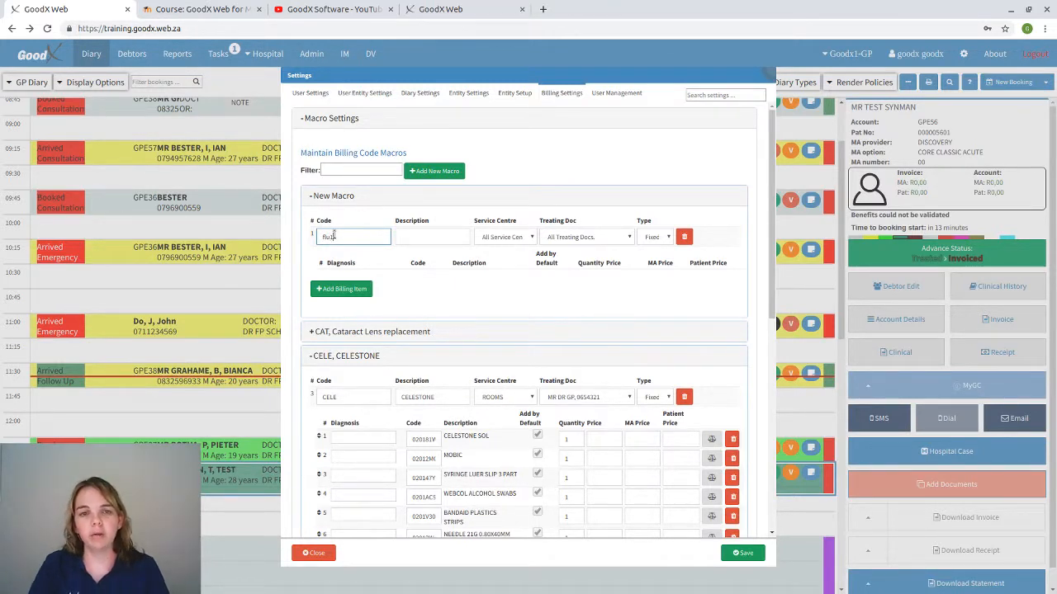
pyautogui.press('Tab')
pyautogui.write('F')
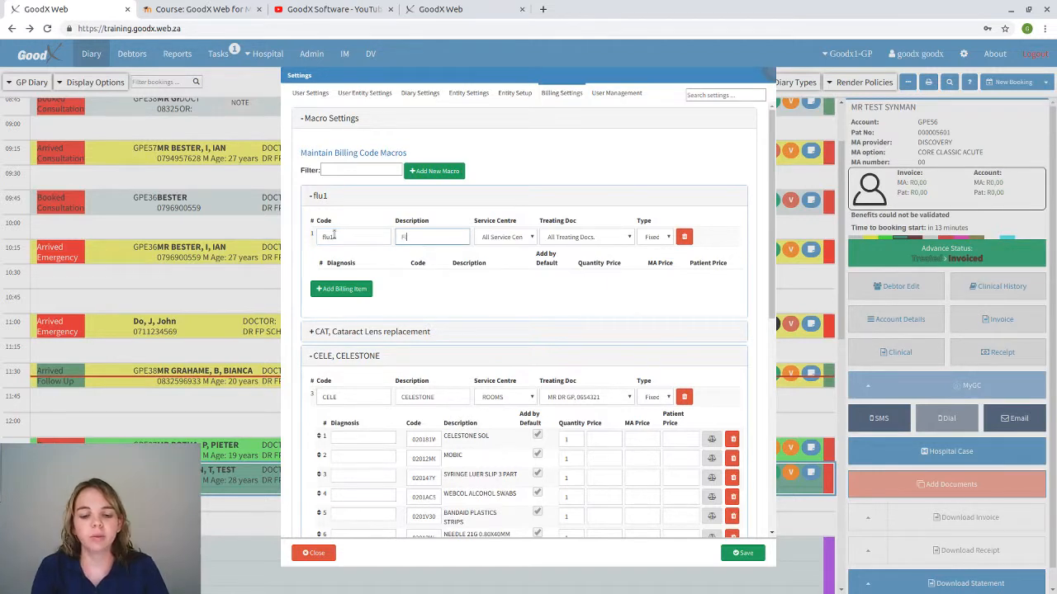
pyautogui.write('lu')
pyautogui.press('Tab')
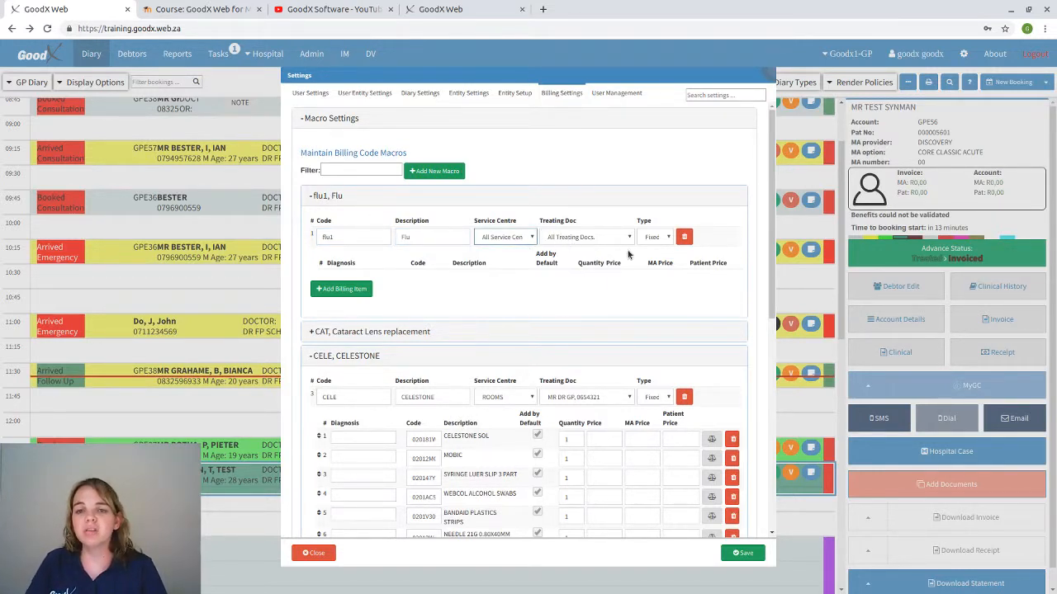
# Keep the flu1 macro on all service centres and all treating doctors, and choose Fixed as its type
pyautogui.click(590, 240)
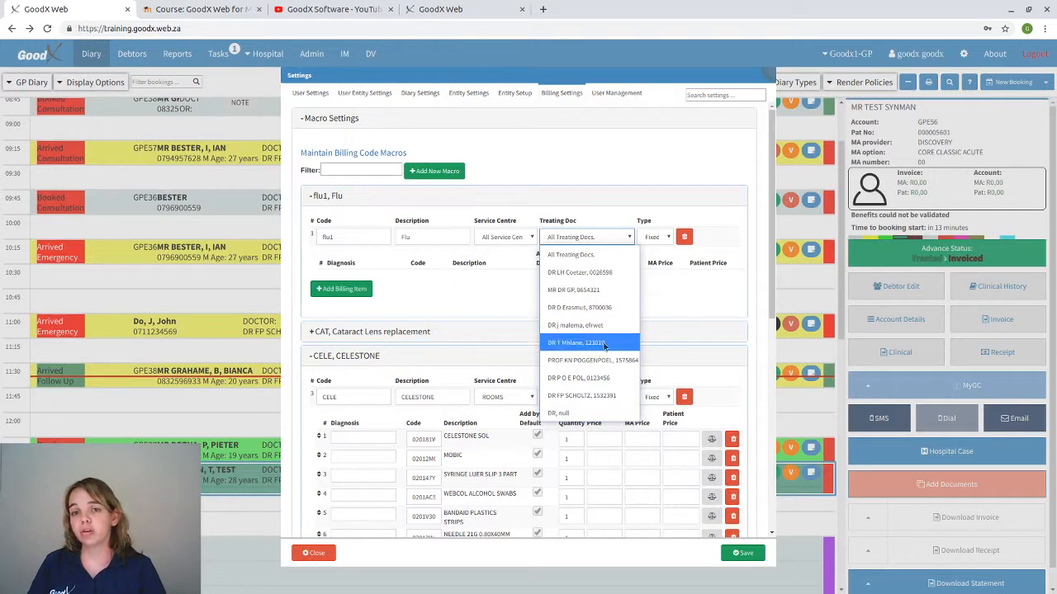
pyautogui.click(529, 236)
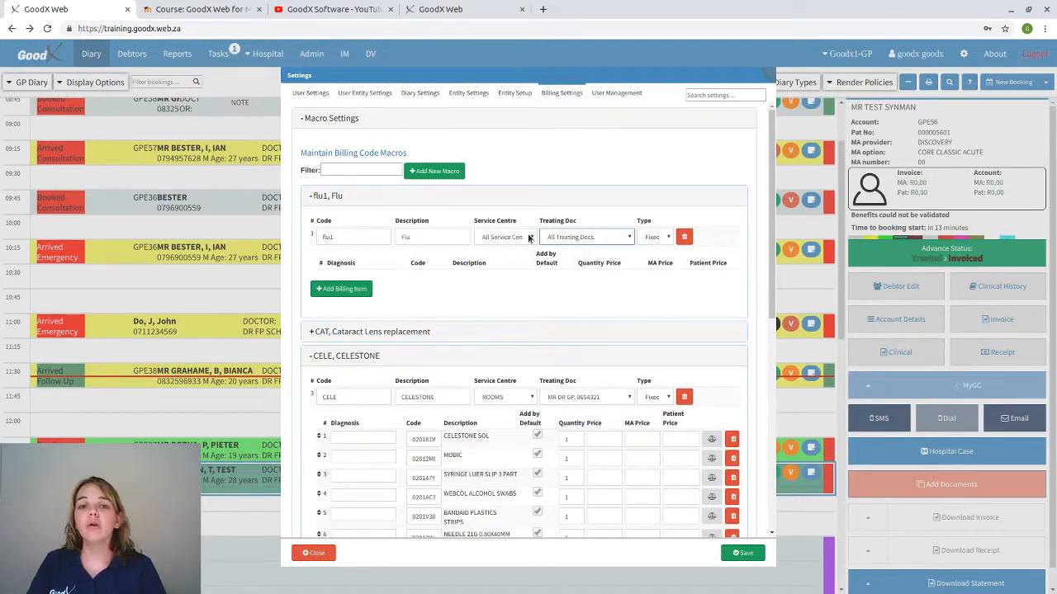
pyautogui.click(521, 239)
pyautogui.click(525, 238)
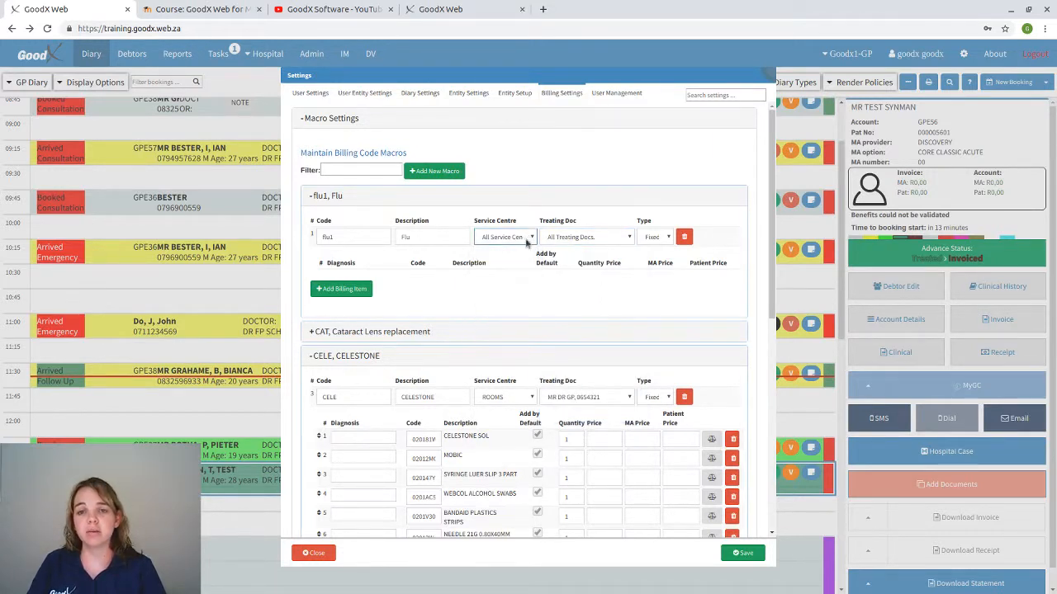
pyautogui.click(659, 237)
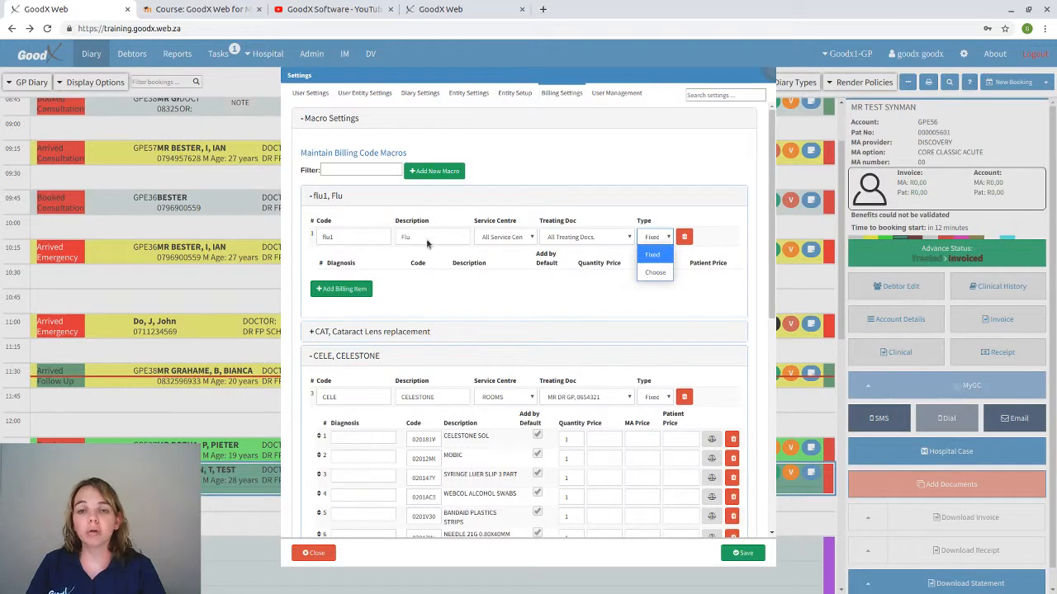
pyautogui.click(660, 253)
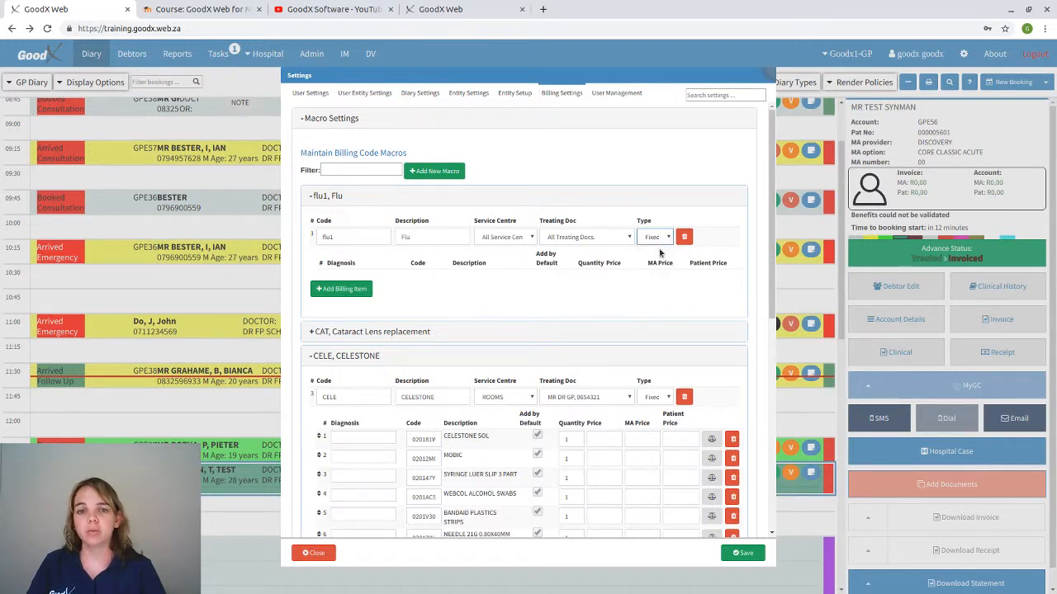
# Add a billing item with procedure code 0190 to the flu1 macro, leaving its diagnosis empty
pyautogui.click(363, 289)
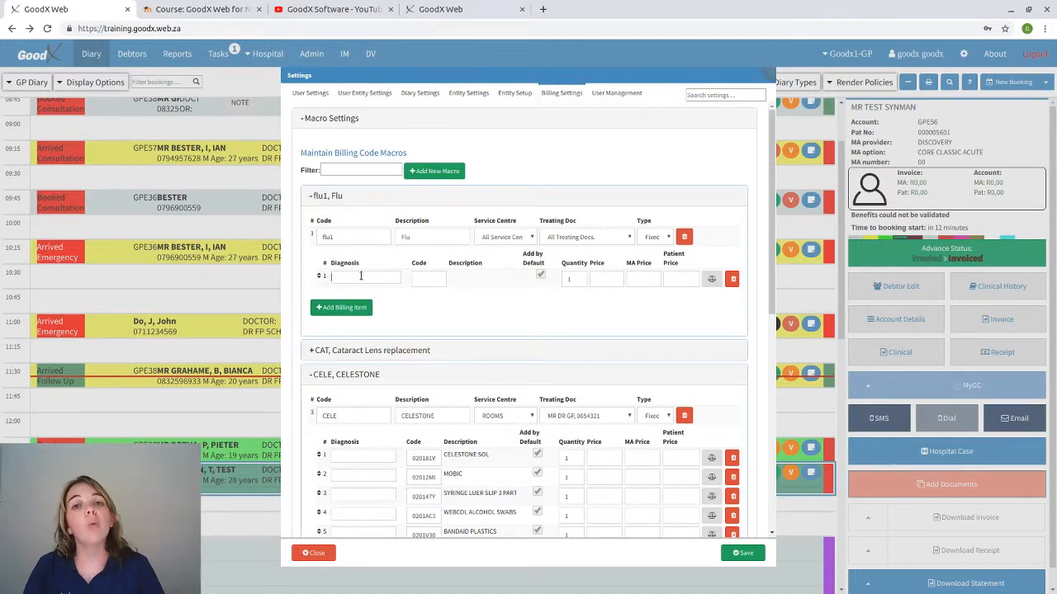
pyautogui.click(361, 276)
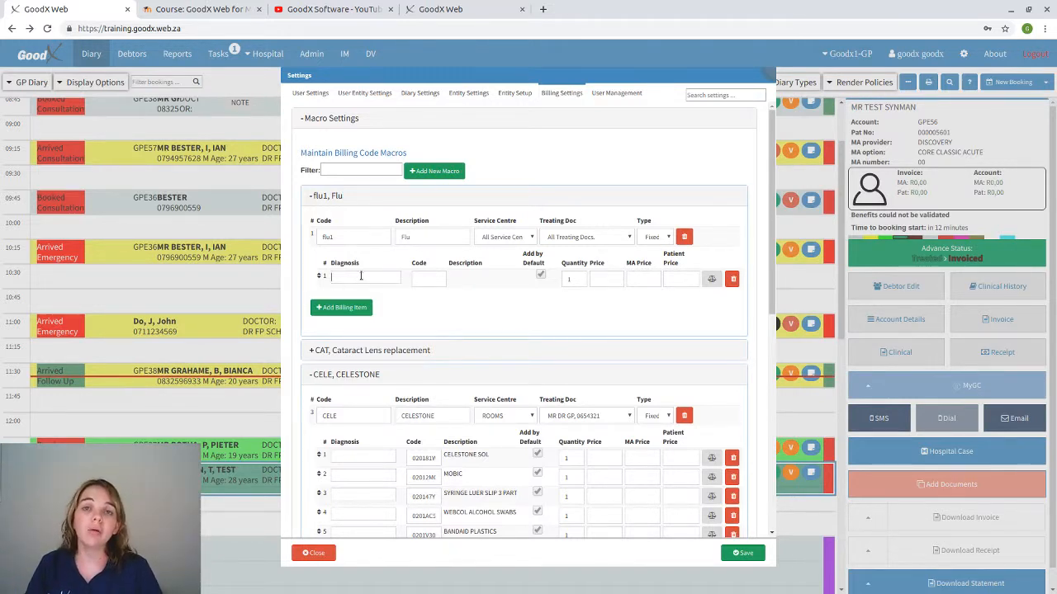
pyautogui.click(440, 279)
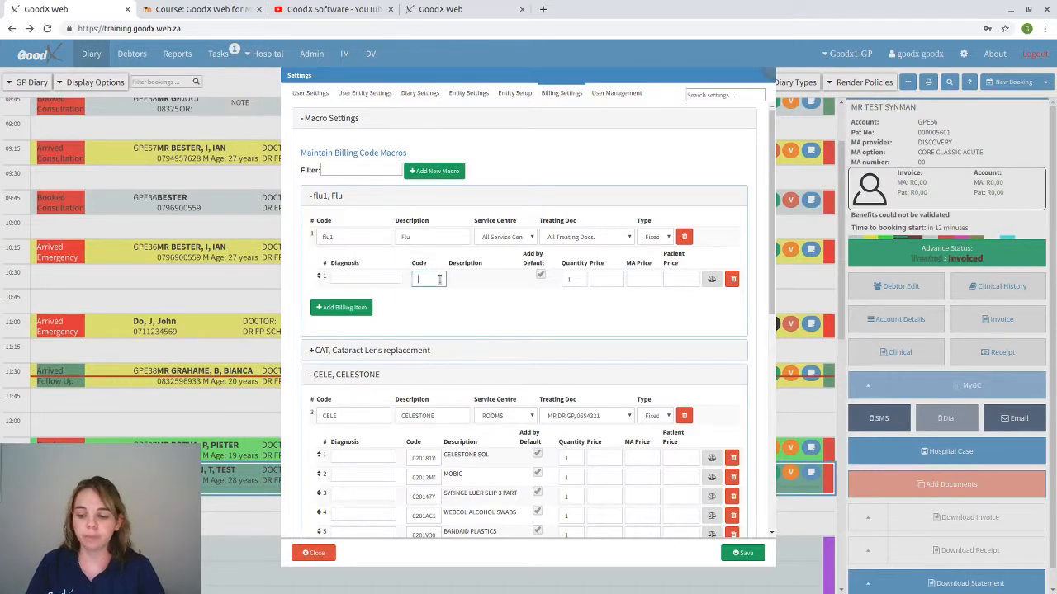
pyautogui.write('0190')
pyautogui.press('Tab')
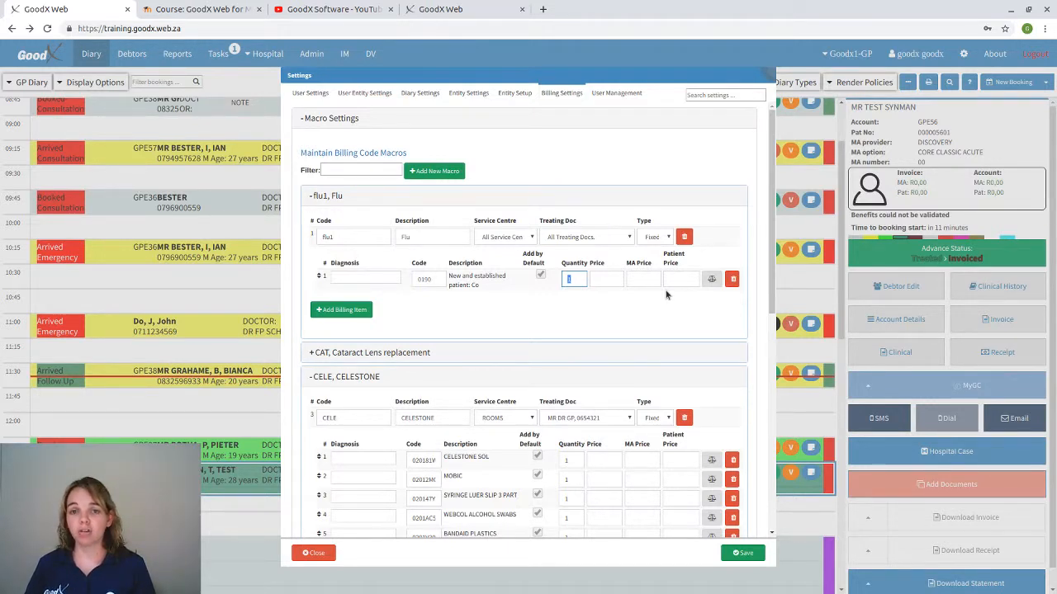
# Add a second billing item to the flu1 macro using code 0305, Needle biopsy - soft tissue
pyautogui.click(342, 310)
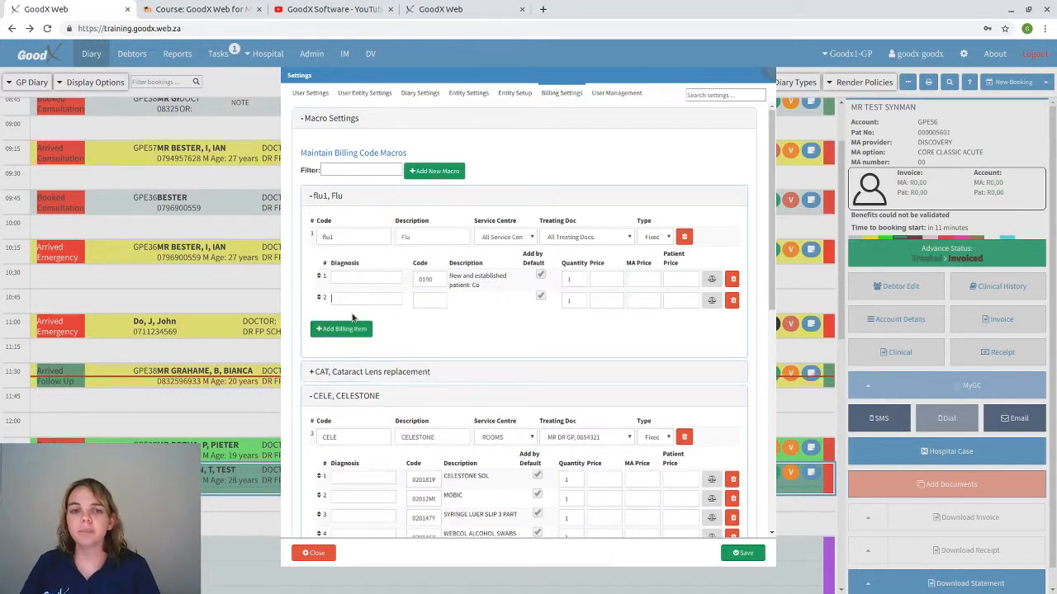
pyautogui.click(440, 300)
pyautogui.write('need')
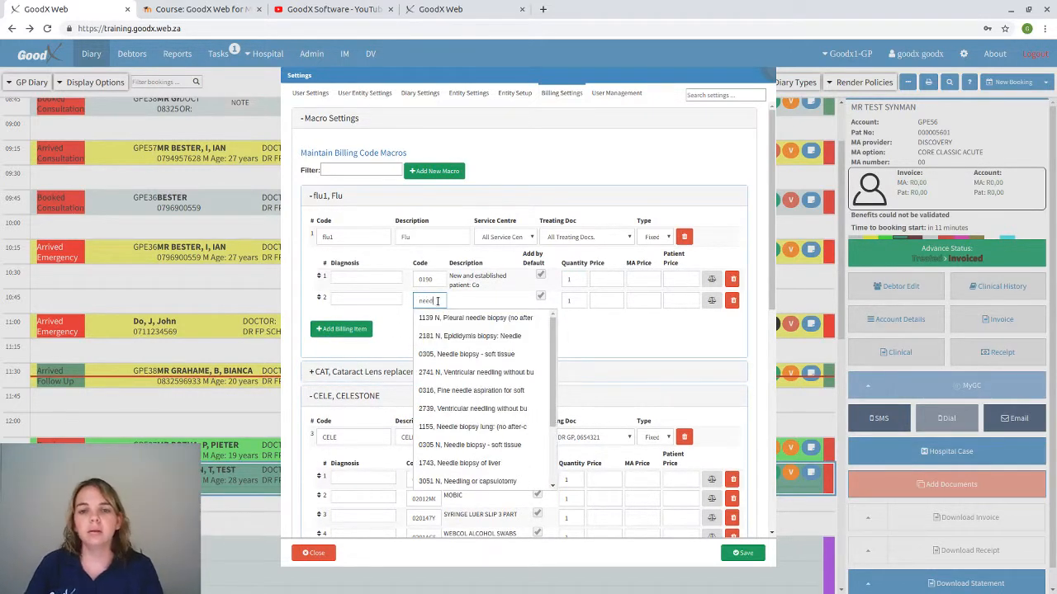
pyautogui.click(470, 359)
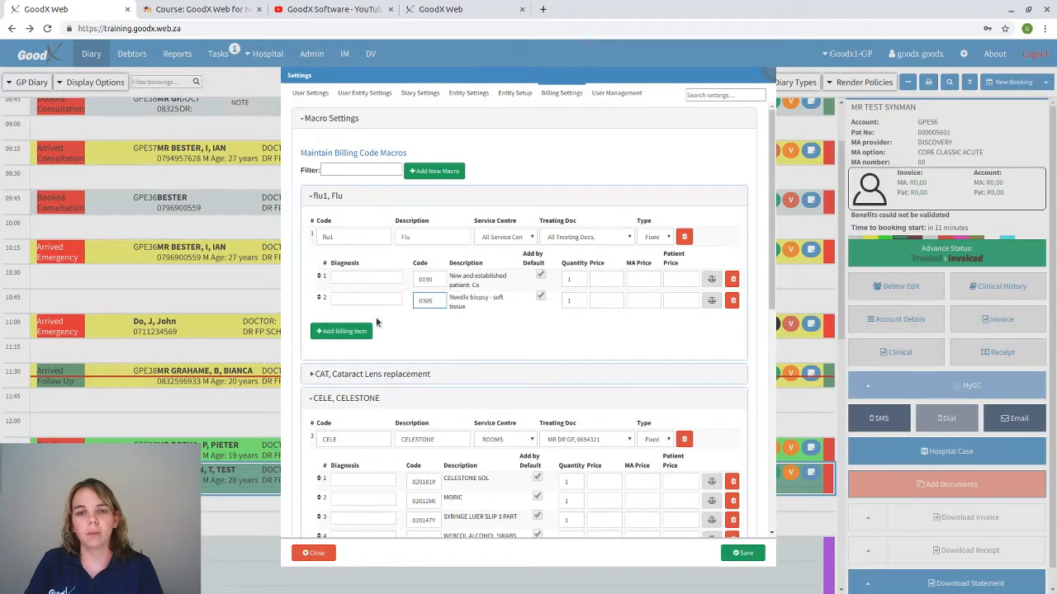
# Add a third billing item for SYRINGE & NEEDLE 22G 10ML11041 to the flu1 macro and save the macro settings
pyautogui.click(342, 331)
pyautogui.click(424, 324)
pyautogui.write('n')
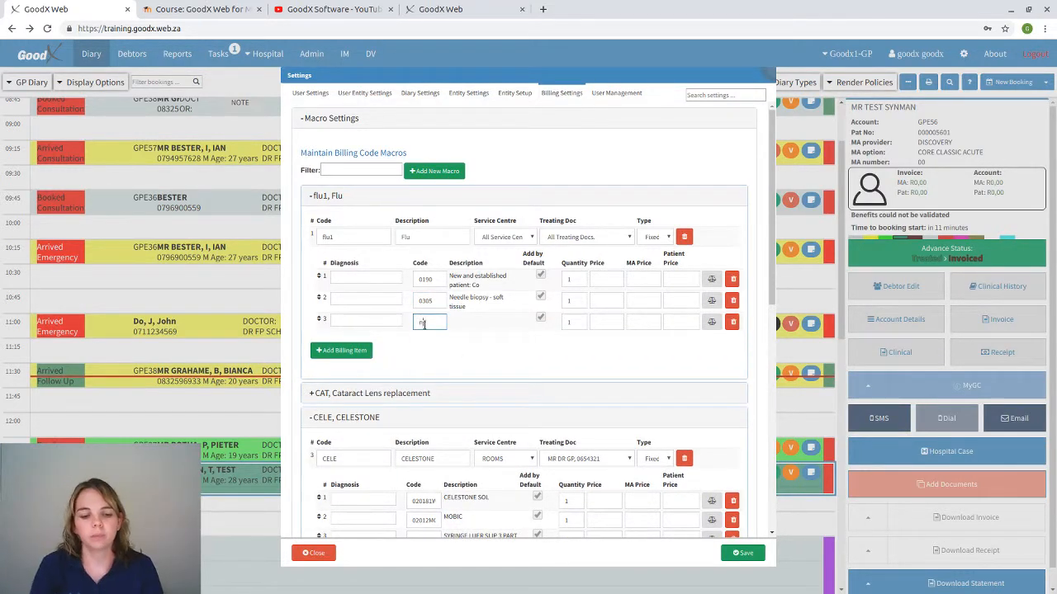
pyautogui.write('eed')
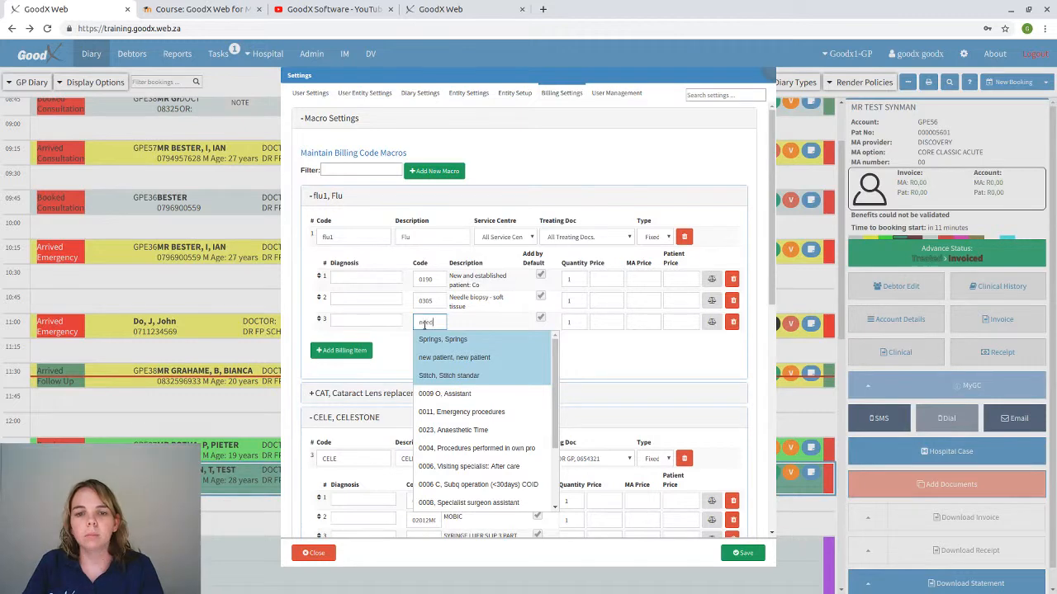
pyautogui.scroll(-2, 483, 487)
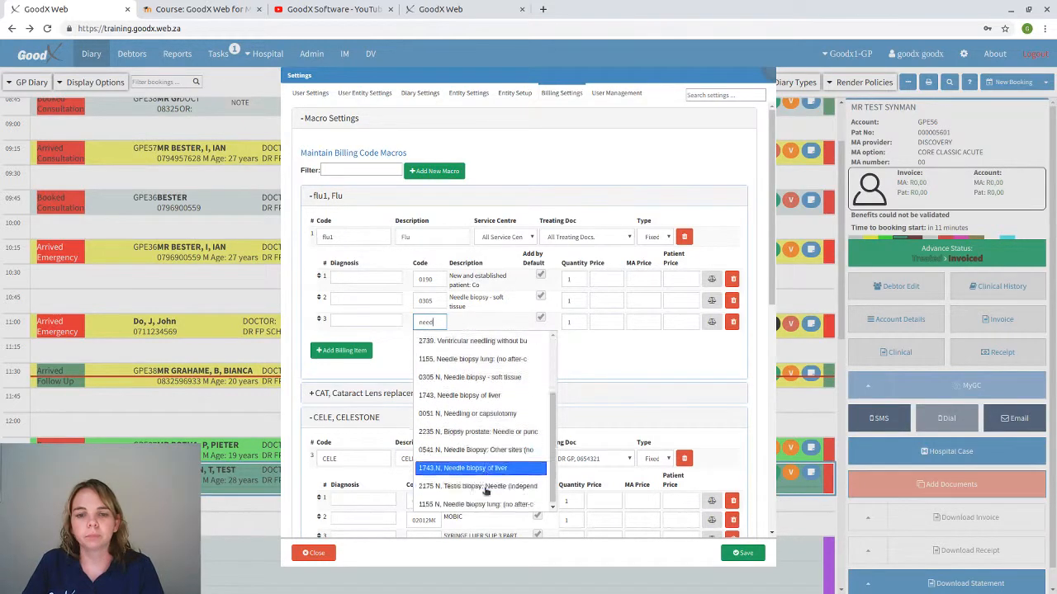
pyautogui.write('le 2')
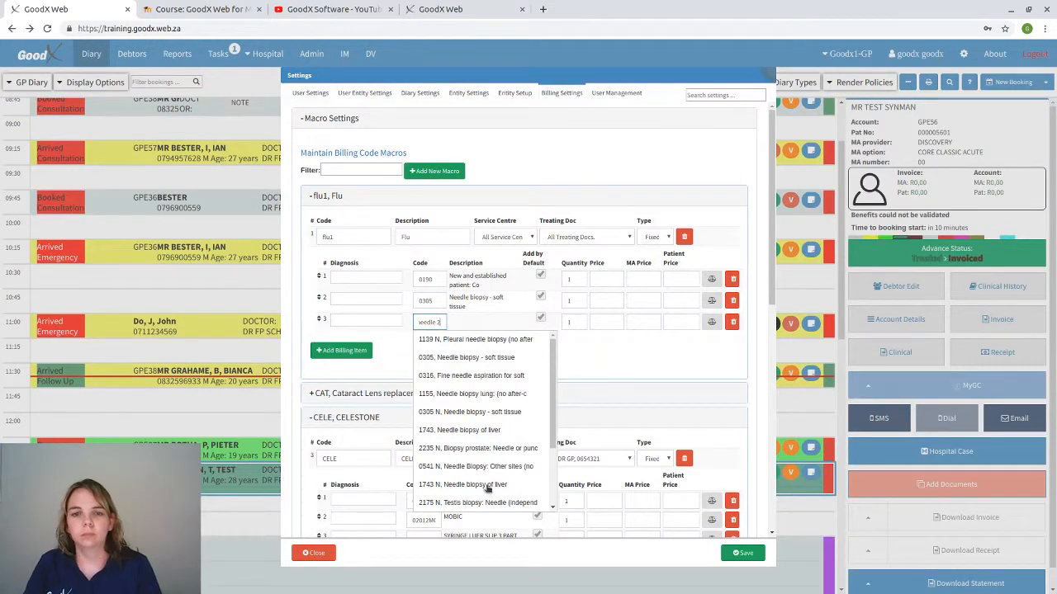
pyautogui.scroll(-5, 486, 496)
pyautogui.click(486, 450)
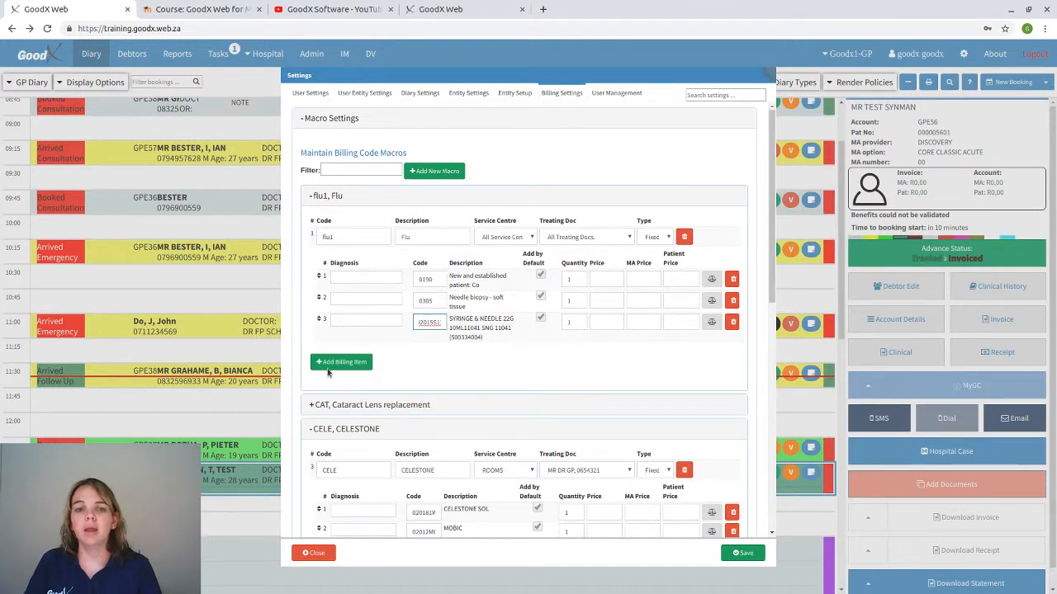
pyautogui.scroll(-1, 688, 524)
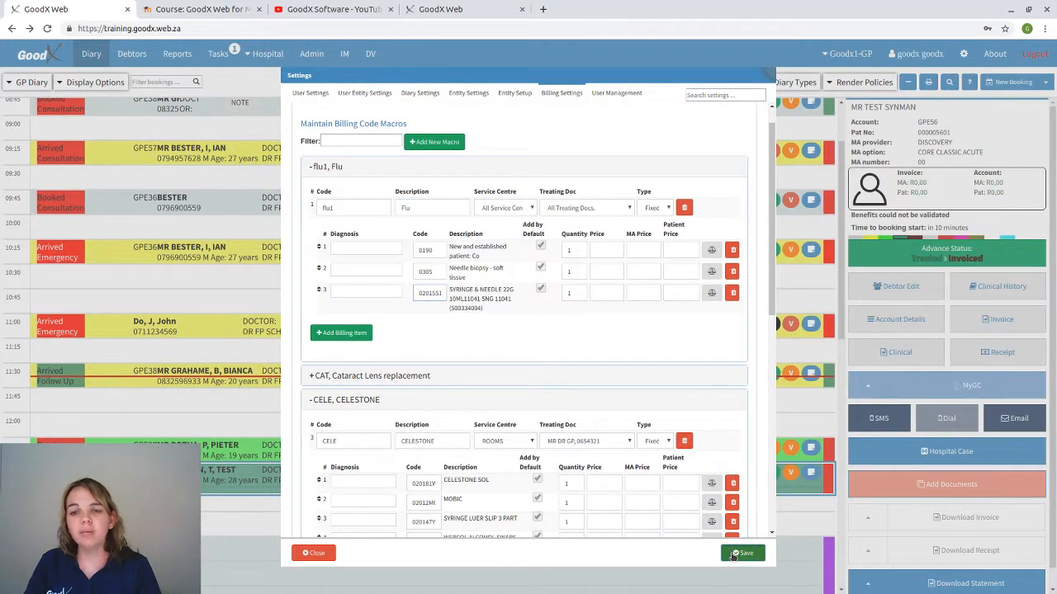
pyautogui.click(740, 560)
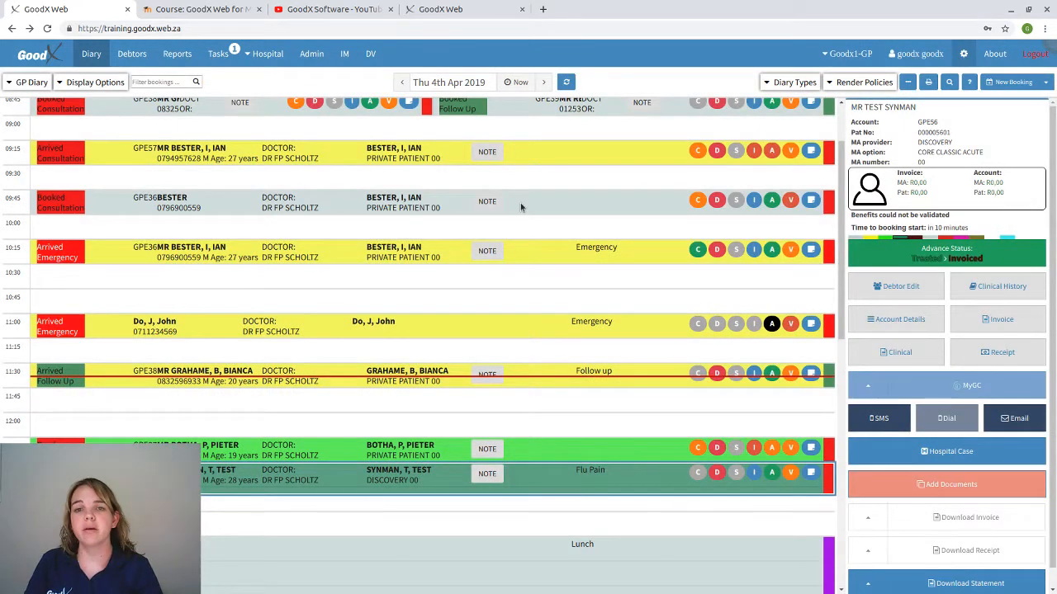
# Open the invoice for the 09:45 consultation booking in the diary
pyautogui.click(521, 207)
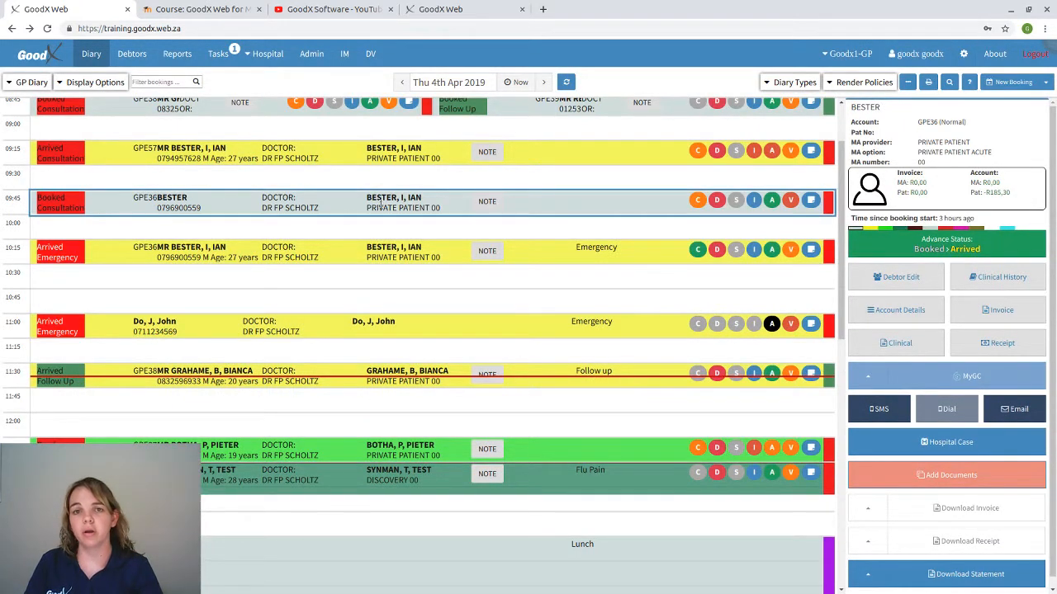
pyautogui.click(984, 313)
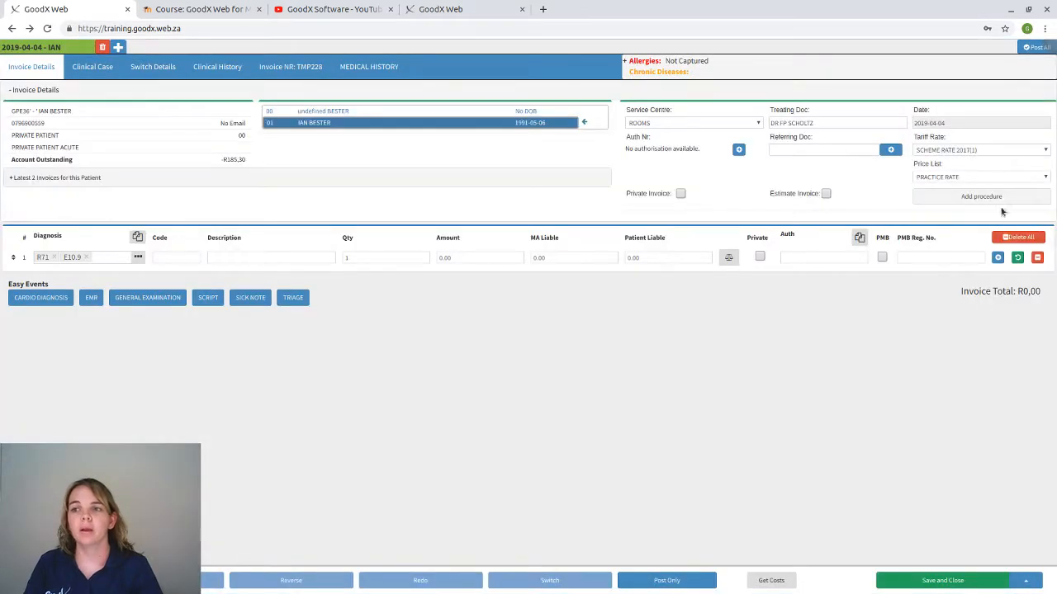
pyautogui.click(982, 203)
pyautogui.click(531, 140)
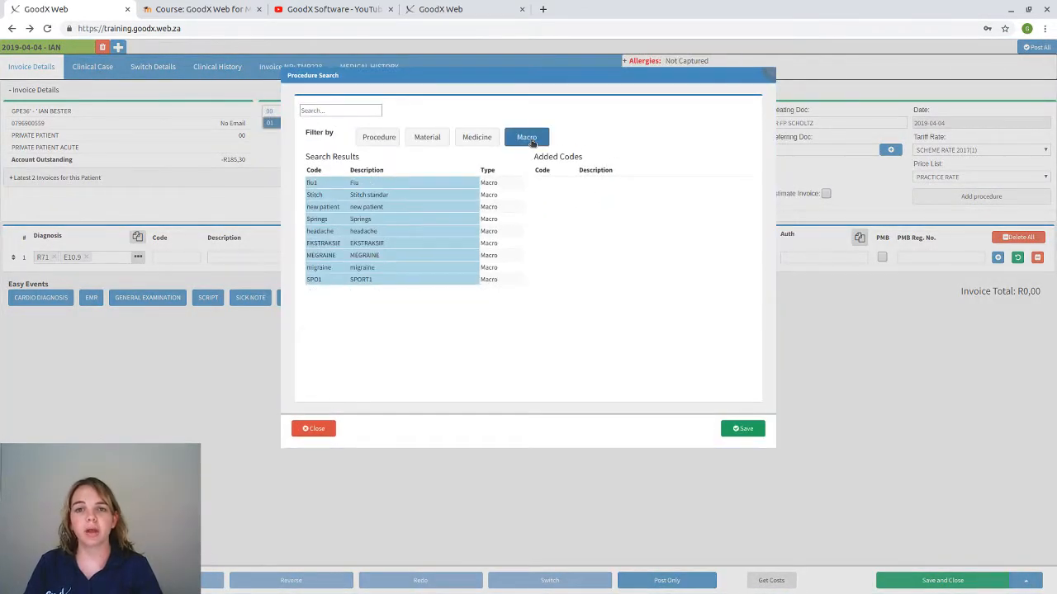
pyautogui.click(338, 184)
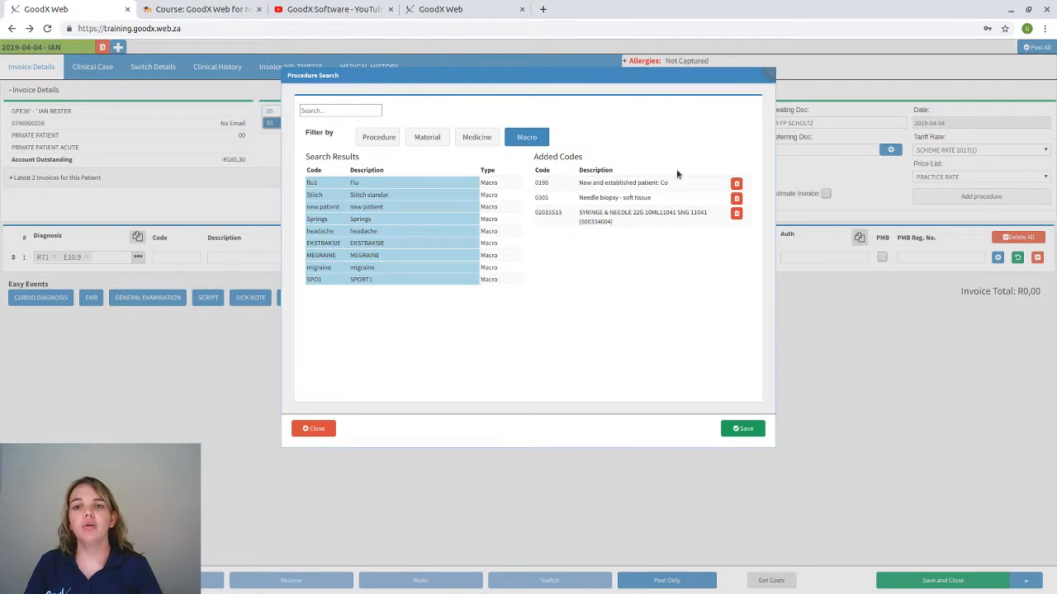
pyautogui.click(315, 428)
pyautogui.click(467, 163)
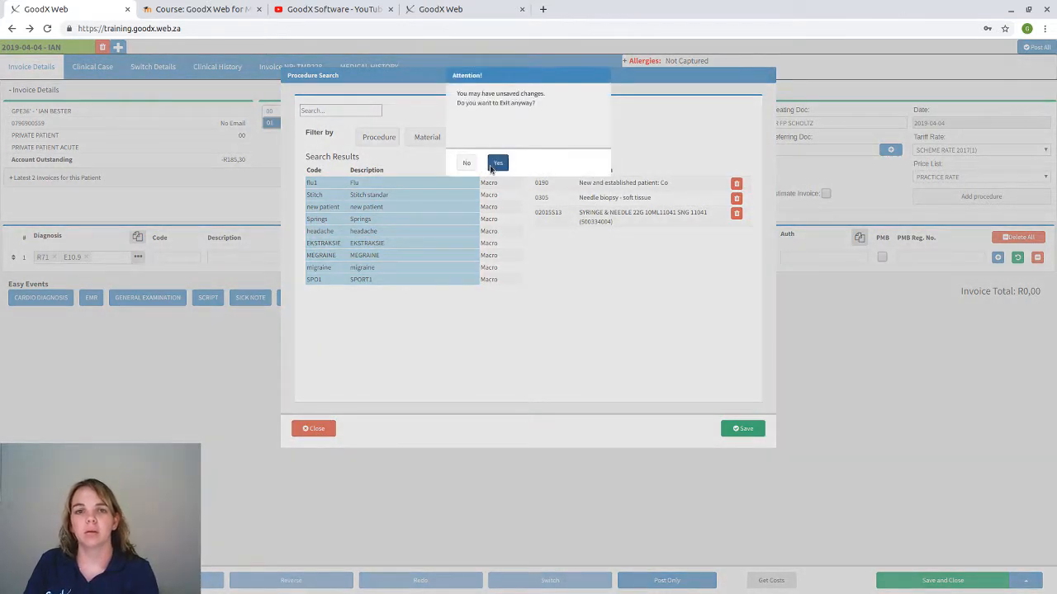
pyautogui.click(466, 163)
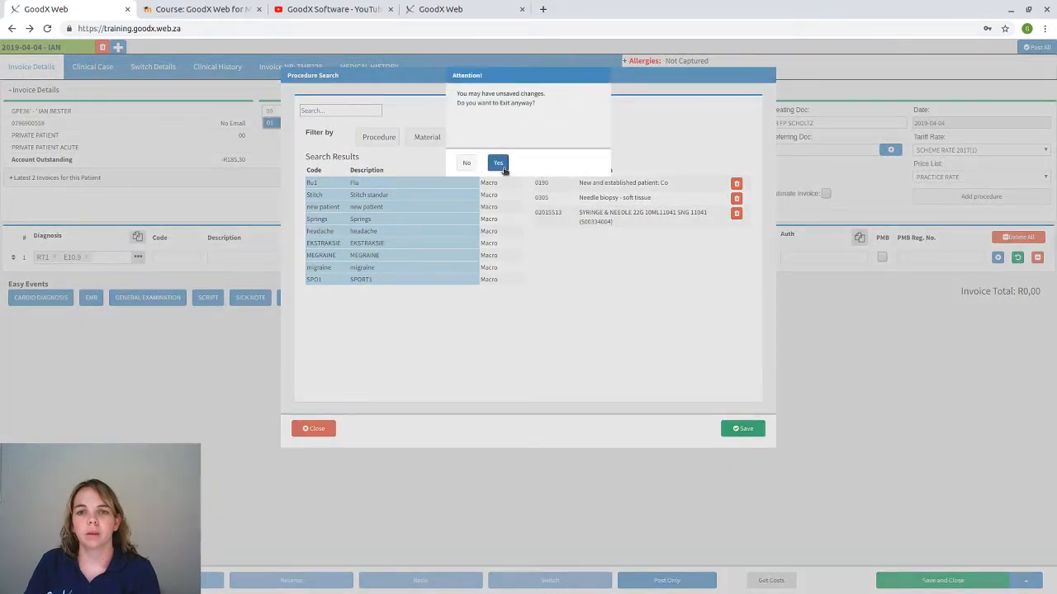
pyautogui.click(496, 165)
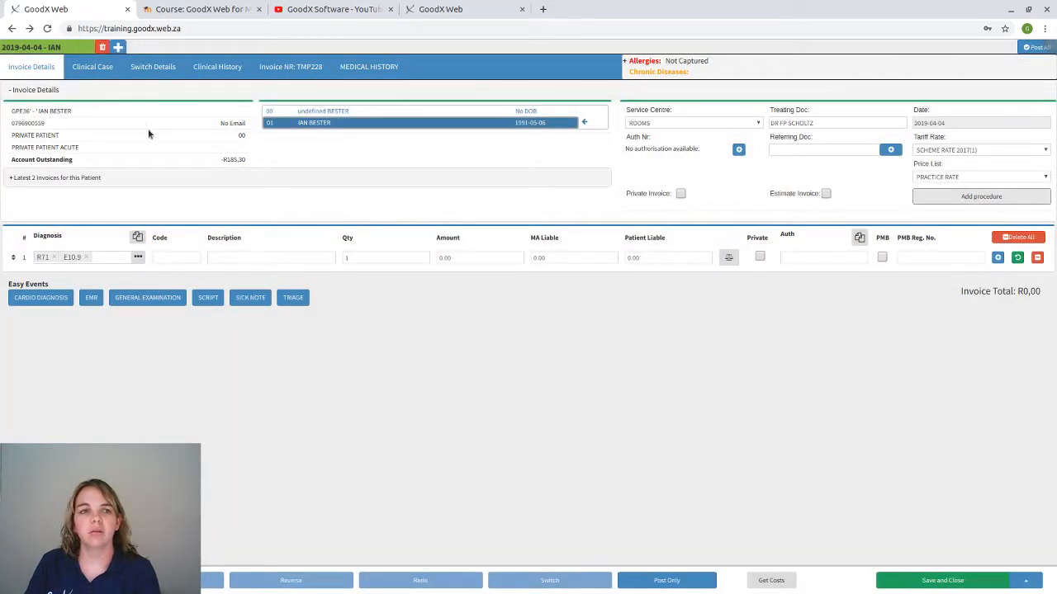
# Fill the invoice lines with the flu1 macro, mark it as an estimate invoice, and save and close it
pyautogui.click(172, 258)
pyautogui.write('flu')
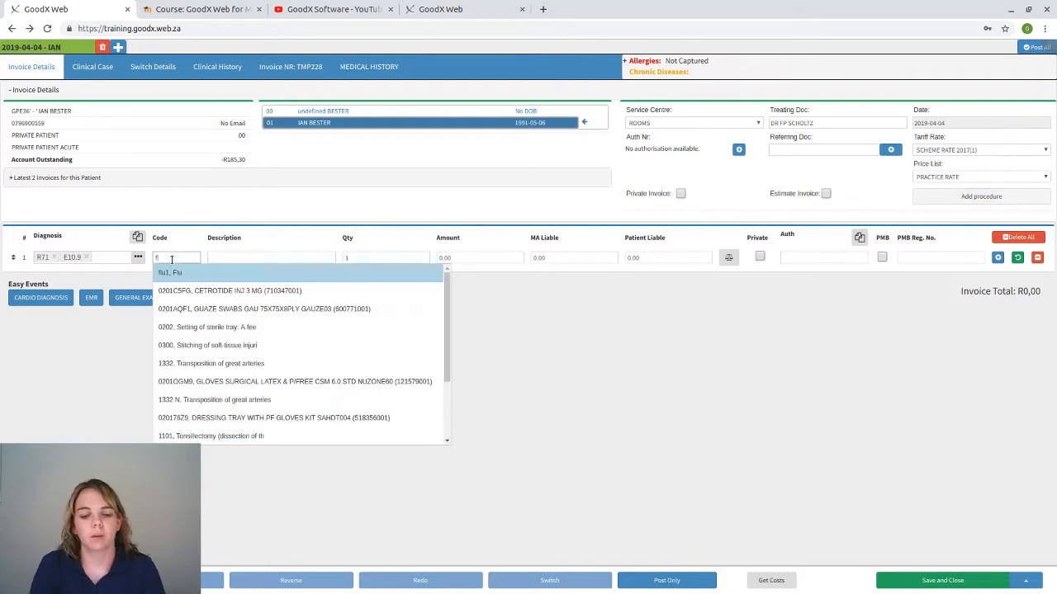
pyautogui.press('BackSpace')
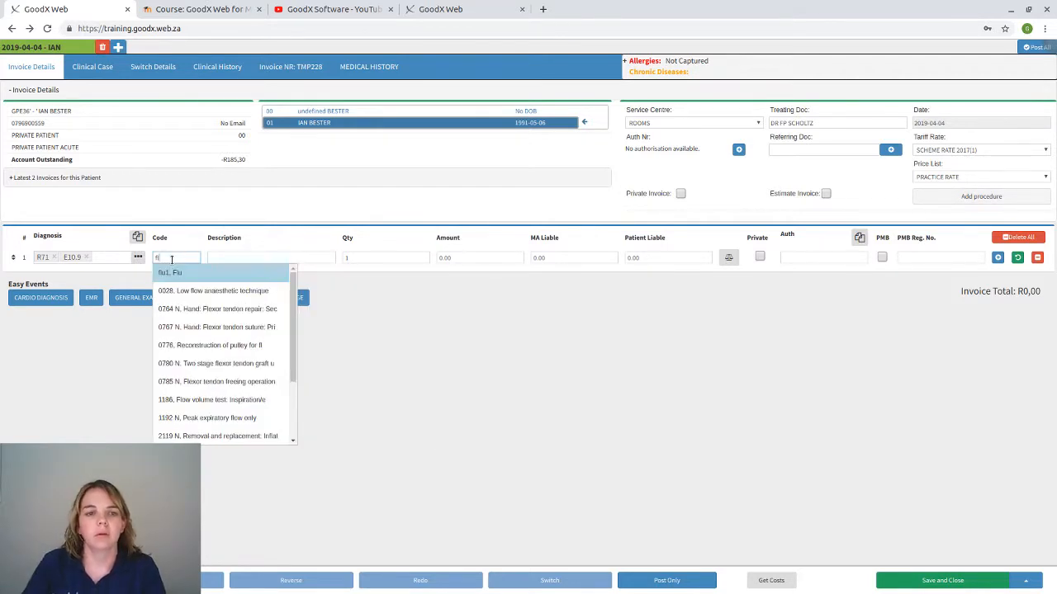
pyautogui.press('Return')
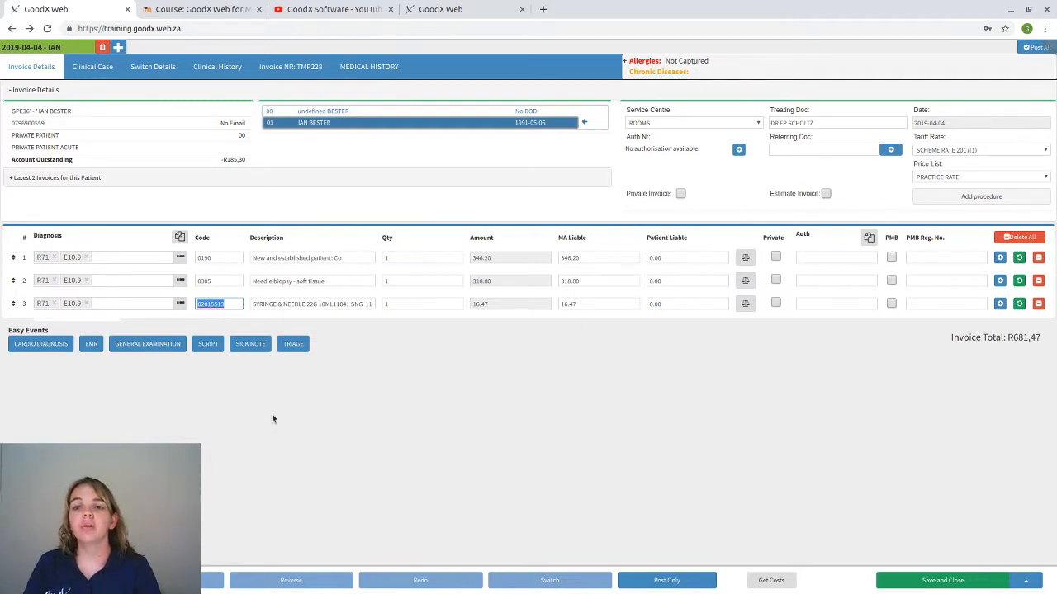
pyautogui.click(825, 193)
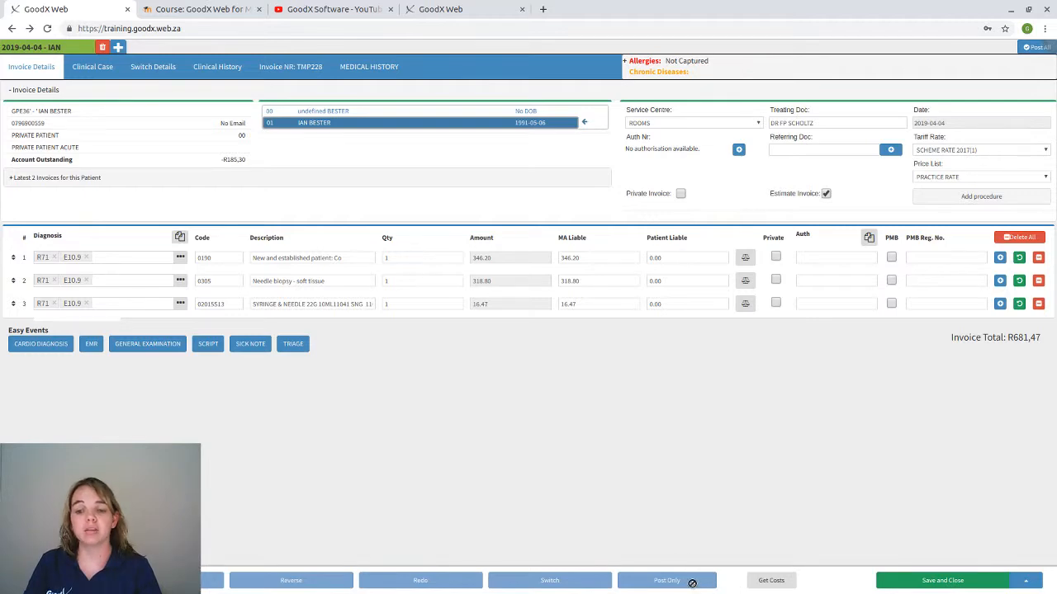
pyautogui.click(969, 579)
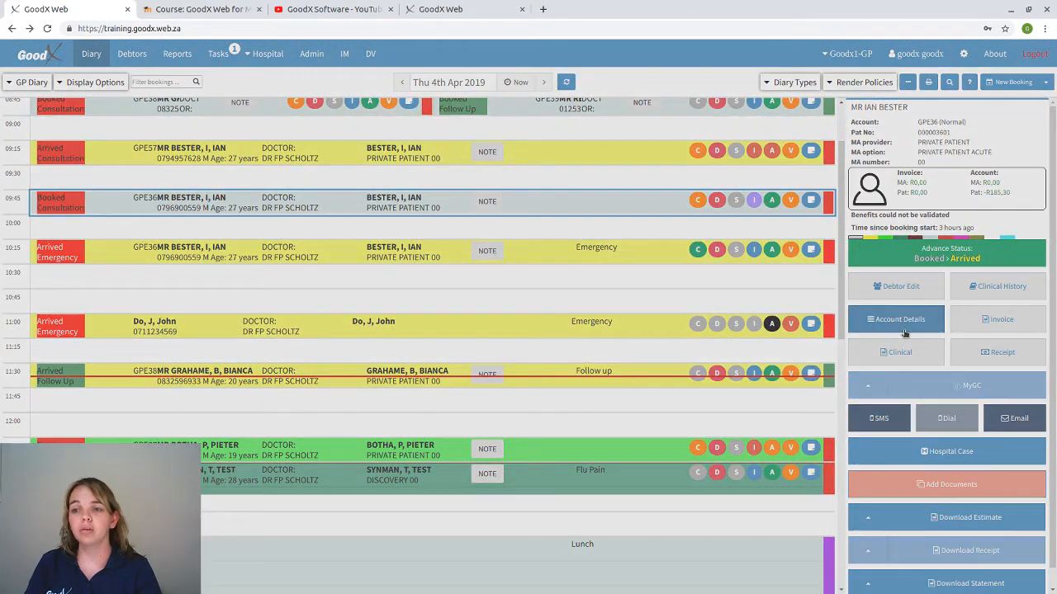
# View the older 2019-03-27 estimate totalling R1146,20 from the patient's account details, and close it without saving
pyautogui.click(900, 322)
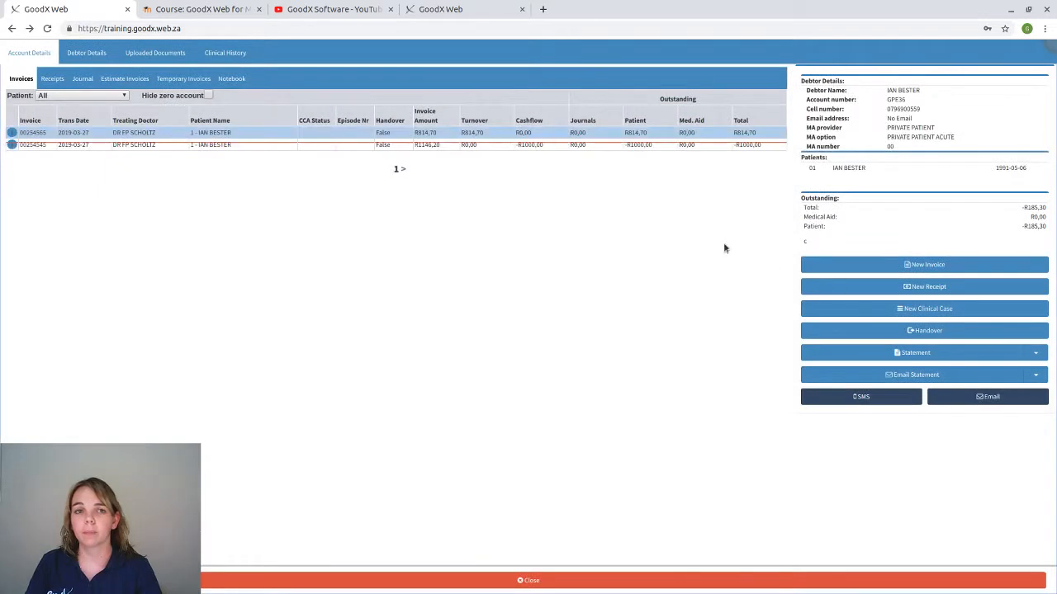
pyautogui.click(123, 80)
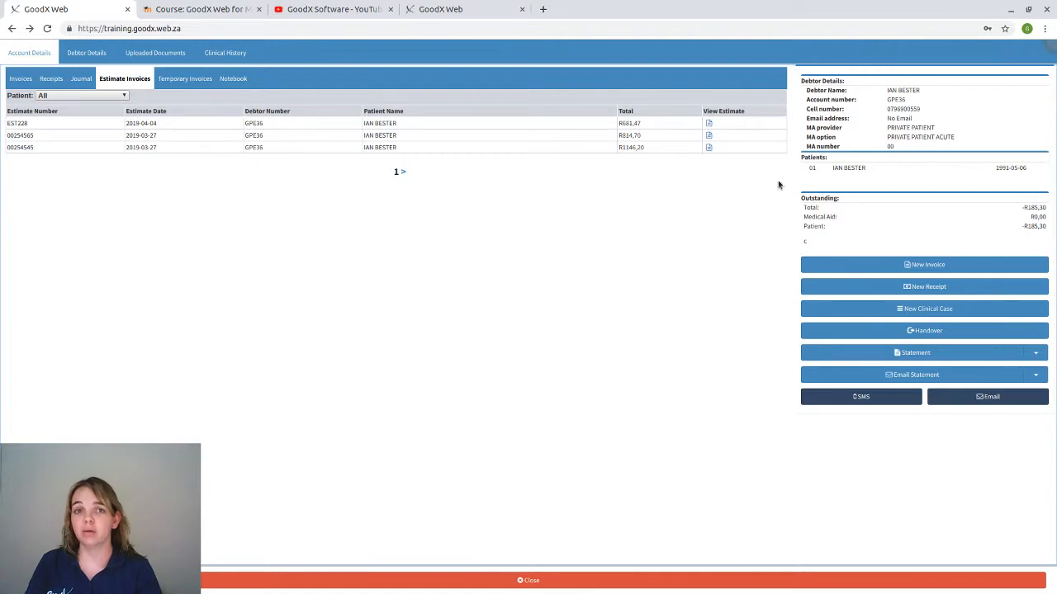
pyautogui.click(707, 147)
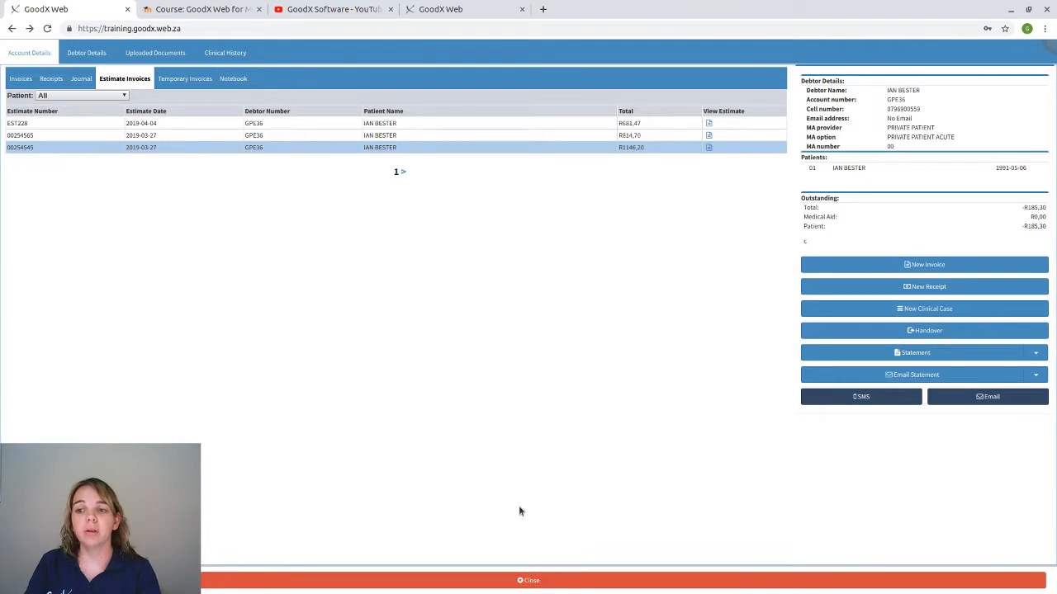
pyautogui.click(581, 147)
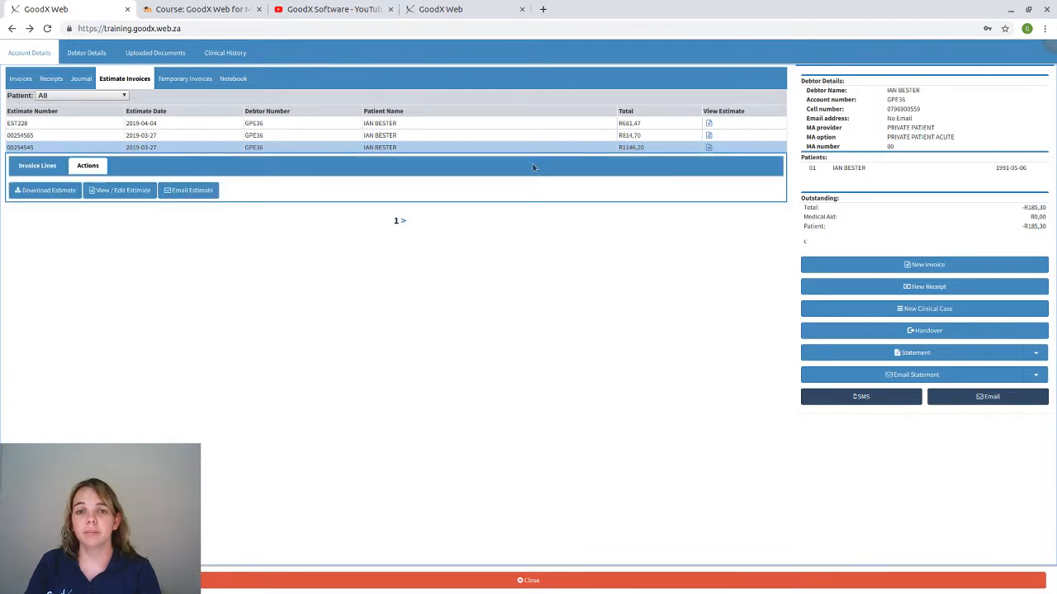
pyautogui.click(116, 191)
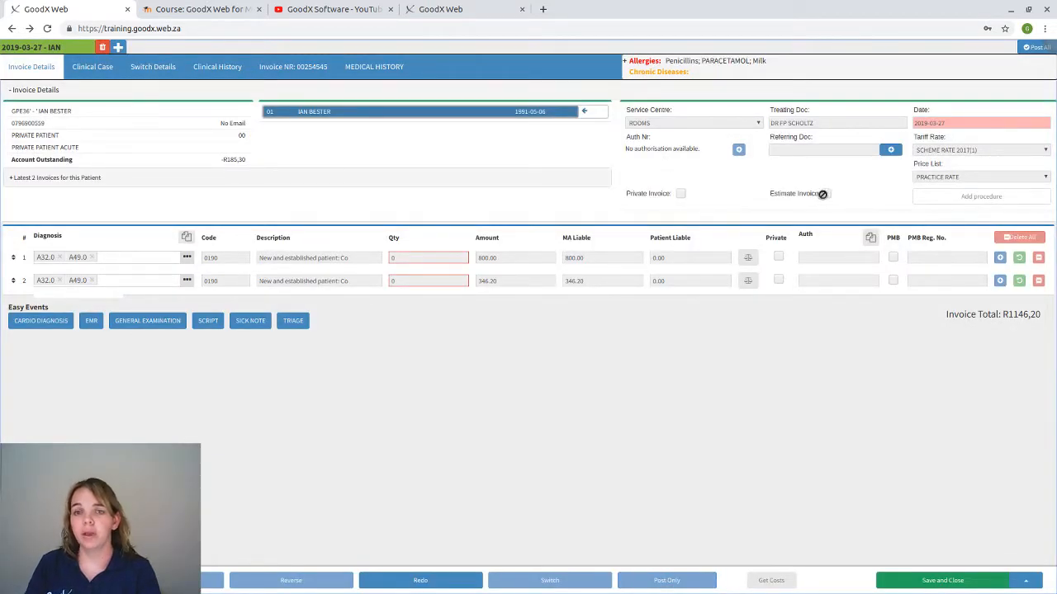
pyautogui.click(665, 579)
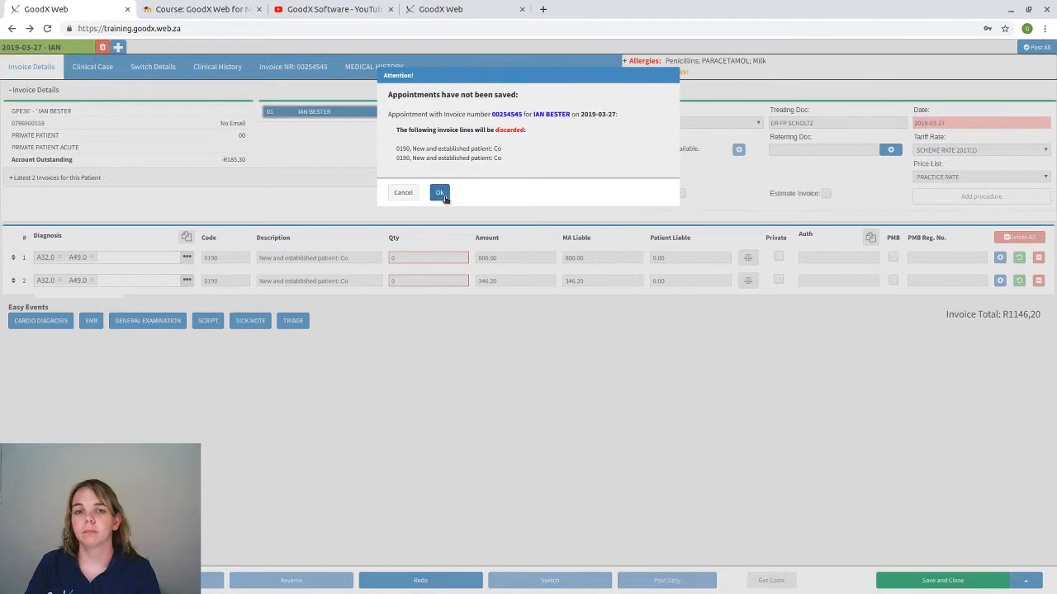
pyautogui.click(441, 195)
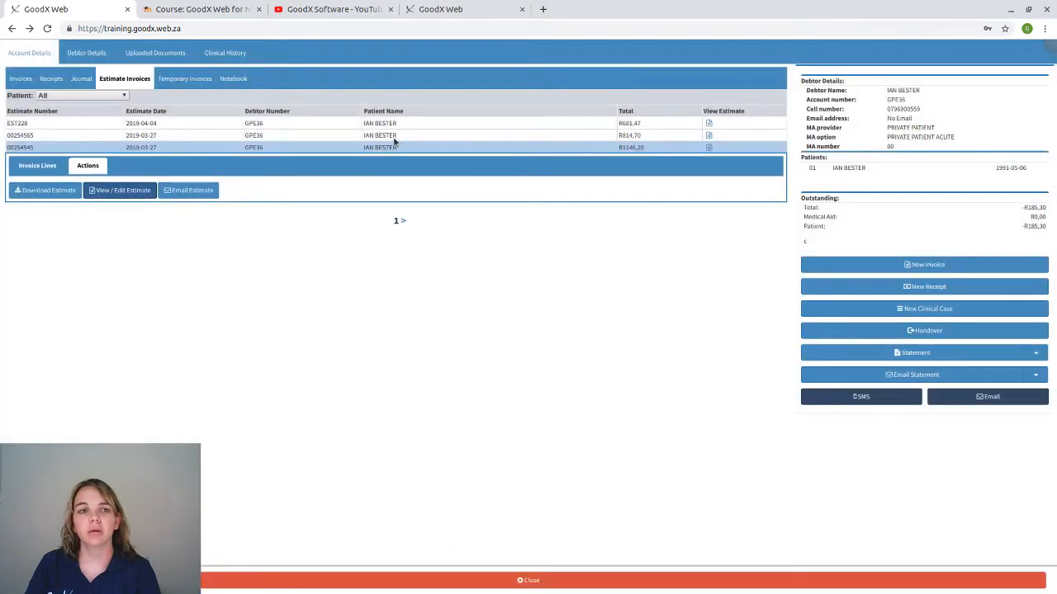
# Open the 2019-04-04 estimate for editing and try turning off its estimate invoice option
pyautogui.click(394, 124)
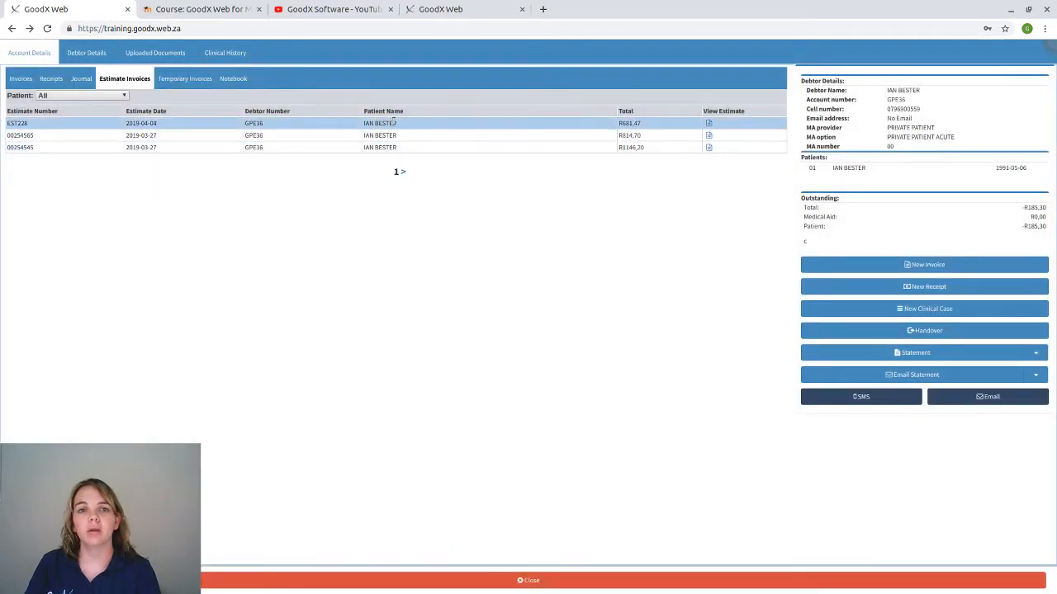
pyautogui.click(480, 124)
pyautogui.click(119, 168)
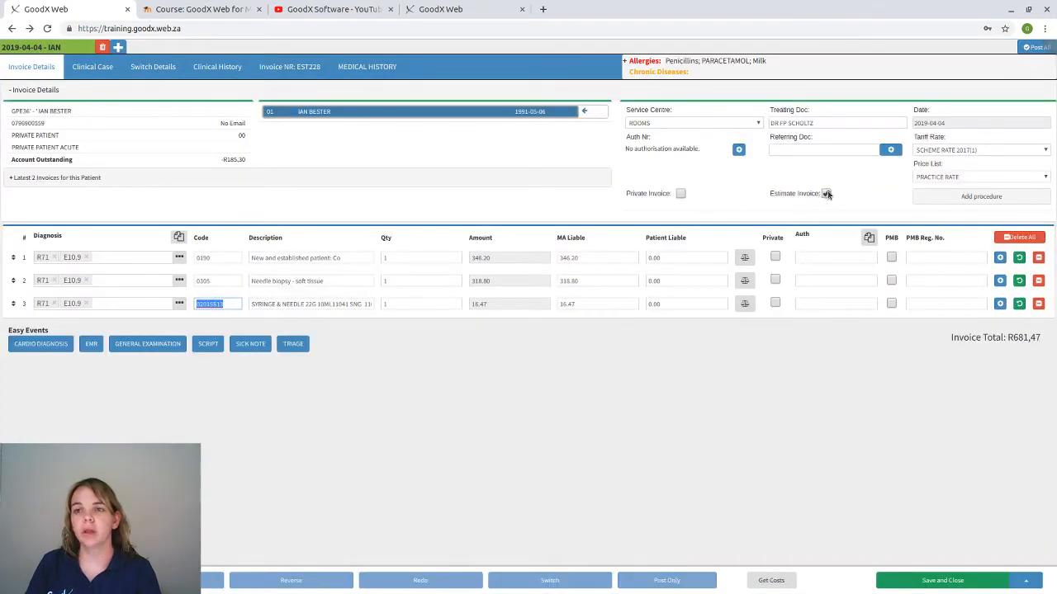
pyautogui.click(826, 193)
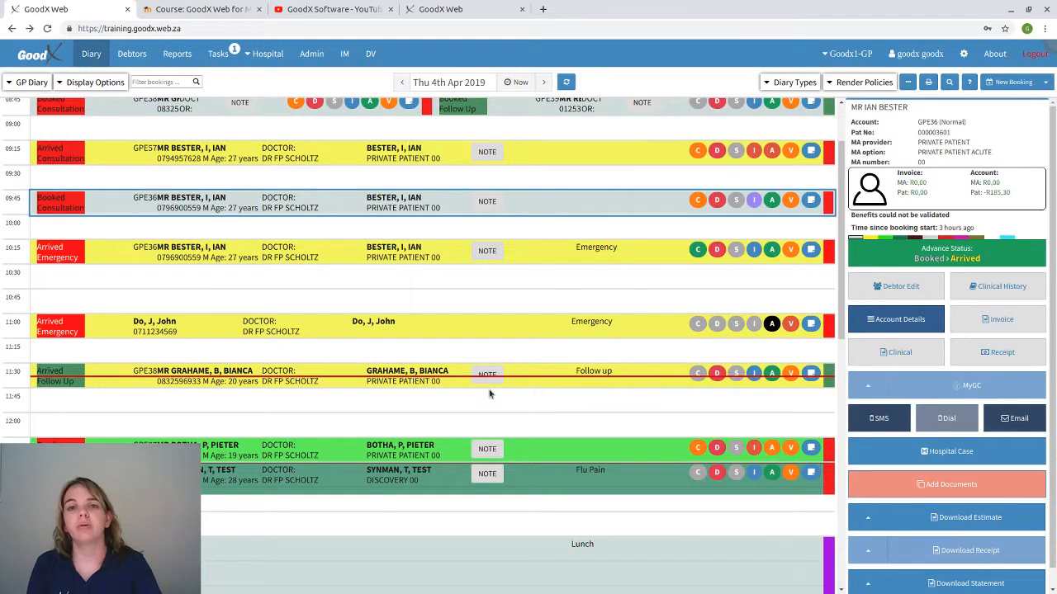
# View the account details of the patient with the Flu Pain booking, and return to the diary
pyautogui.click(538, 484)
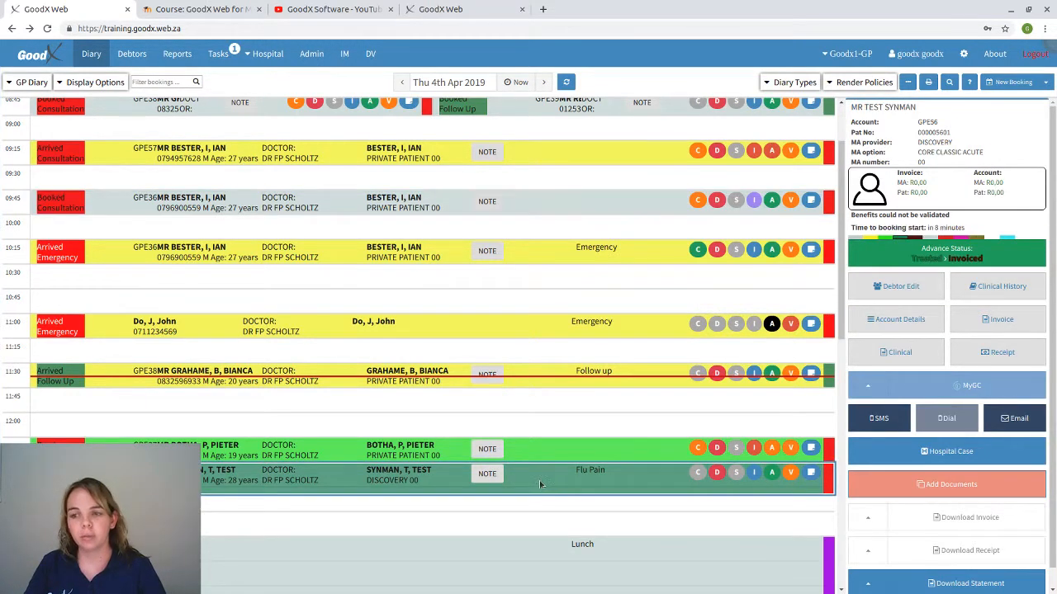
pyautogui.click(922, 324)
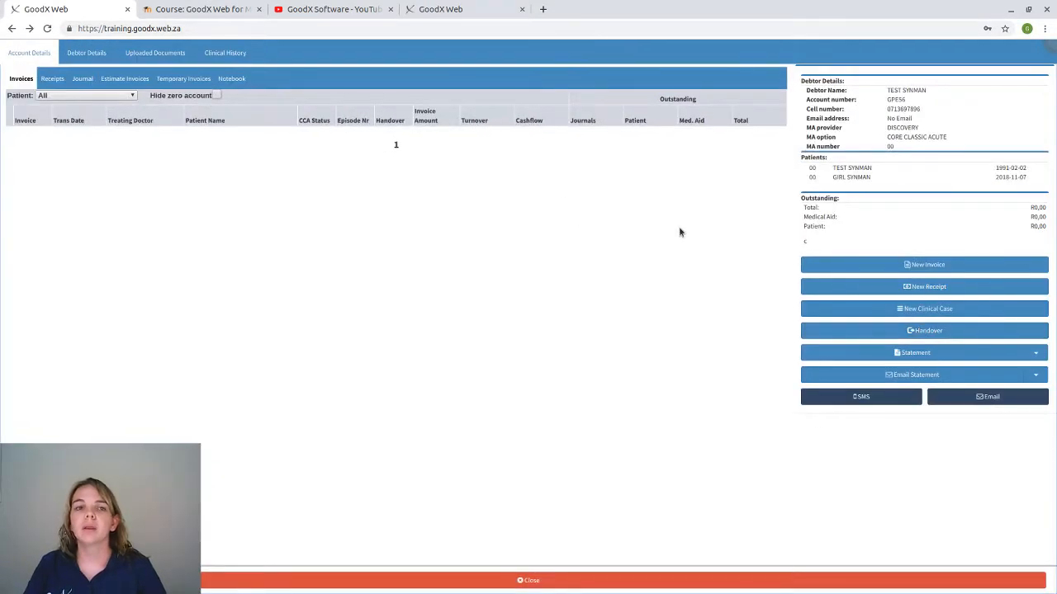
pyautogui.click(364, 580)
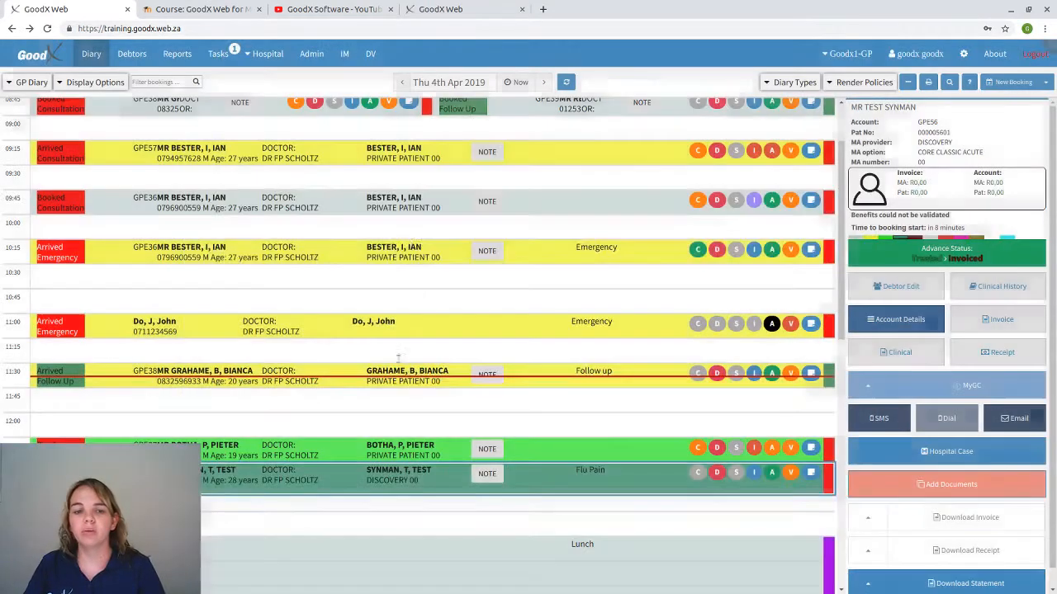
# Open the account details for the 10:15 emergency booking and expand the R814,70 invoice dated 2019-03-27
pyautogui.click(411, 252)
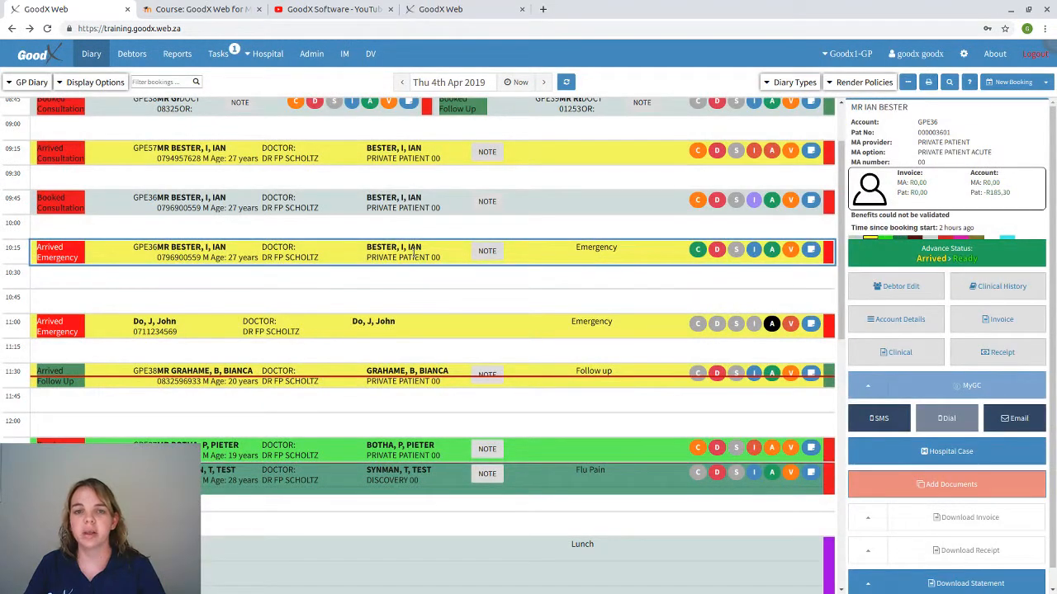
pyautogui.click(911, 323)
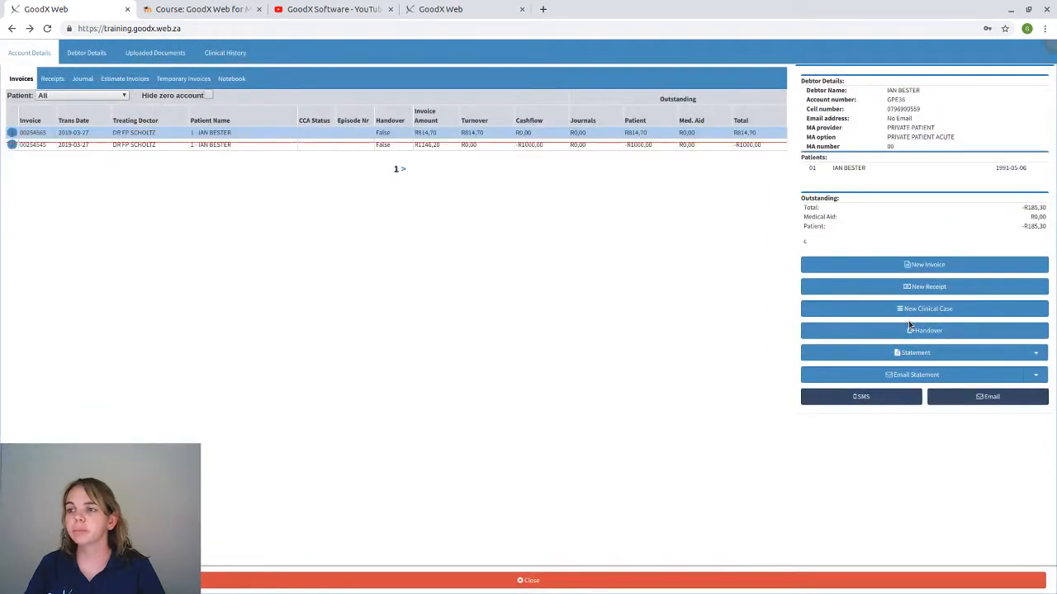
pyautogui.click(223, 133)
pyautogui.click(224, 132)
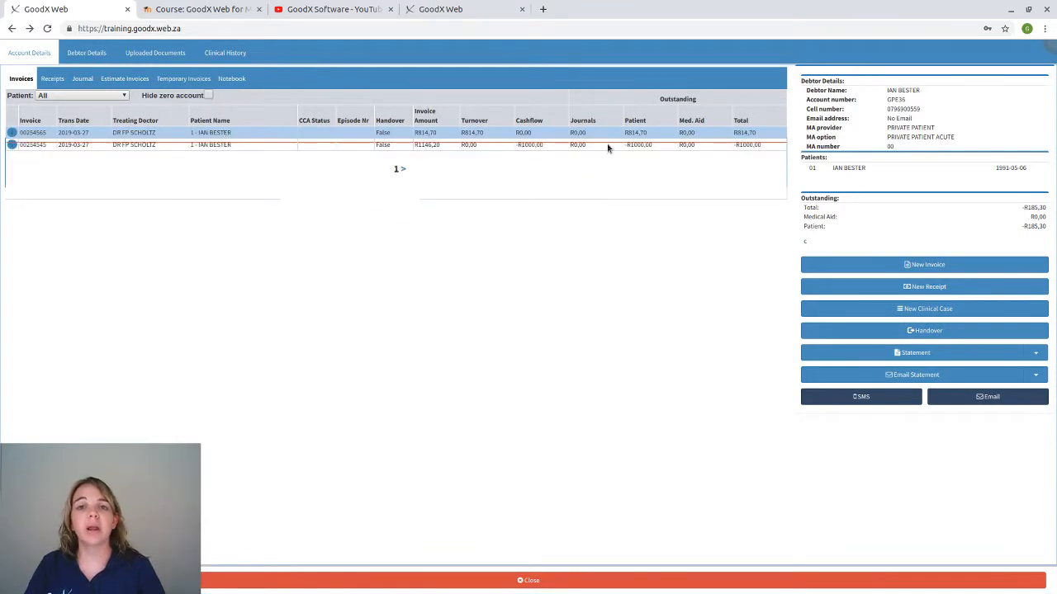
# Review the available actions and invoice lines of the R814,70 invoice dated 2019-03-27, and collapse it
pyautogui.click(227, 132)
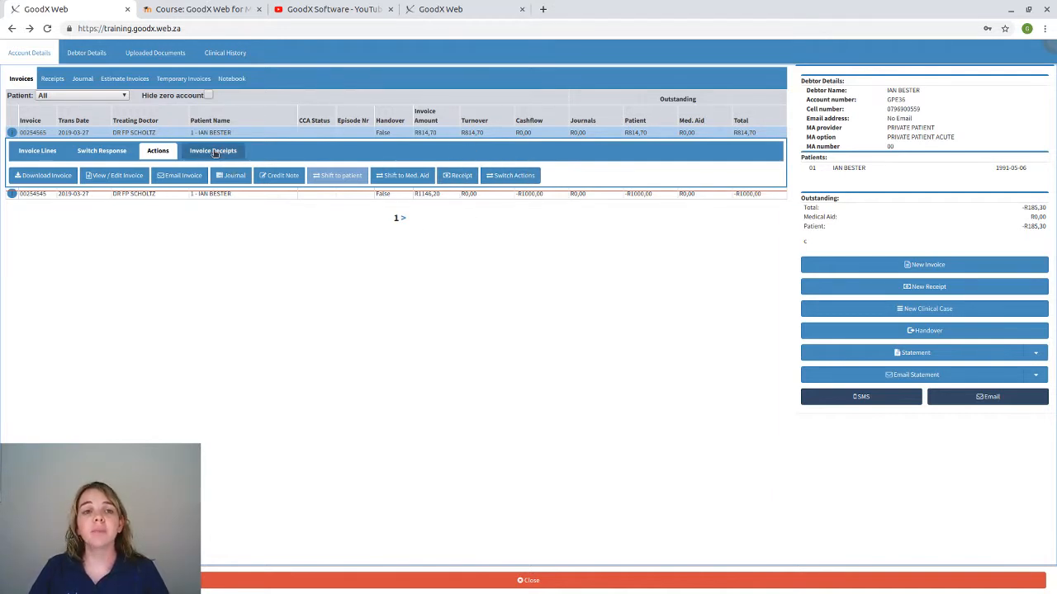
pyautogui.click(35, 152)
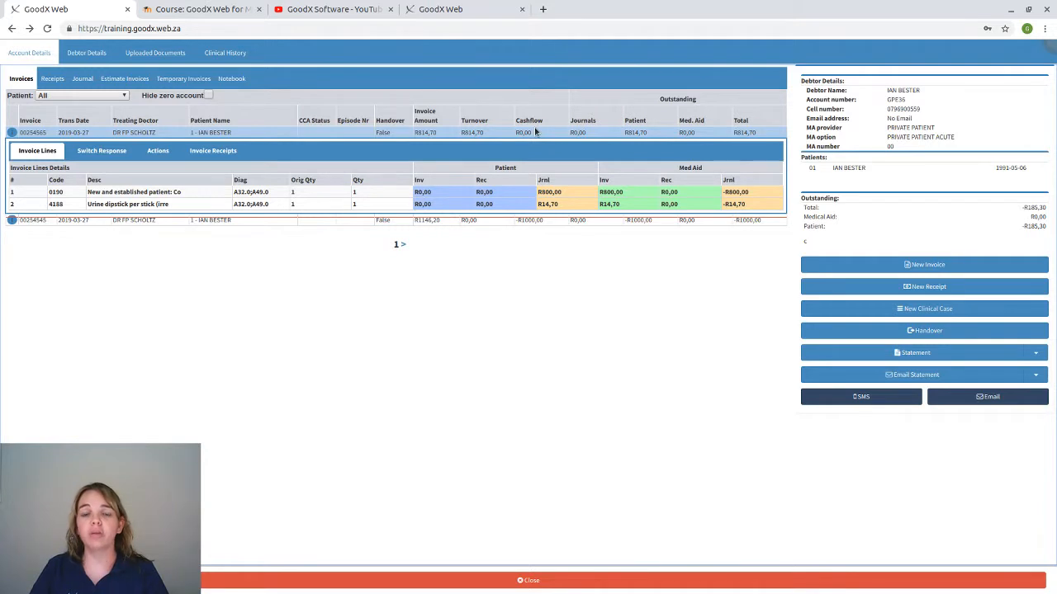
pyautogui.click(274, 132)
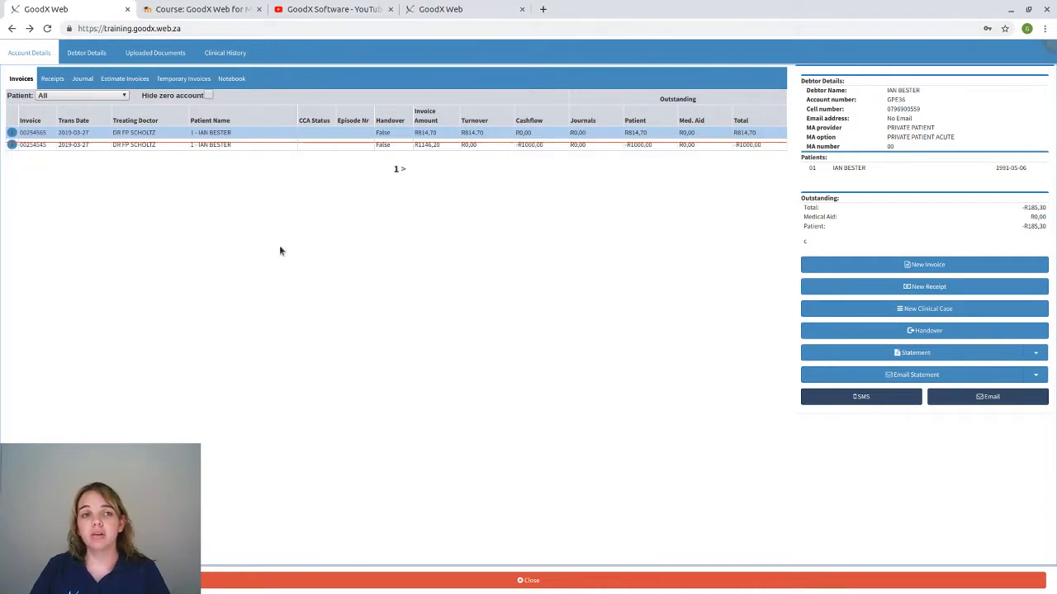
# Review the patient's receipts, journals, estimate invoices, temporary invoices and notebook, and return to the invoices list
pyautogui.click(50, 78)
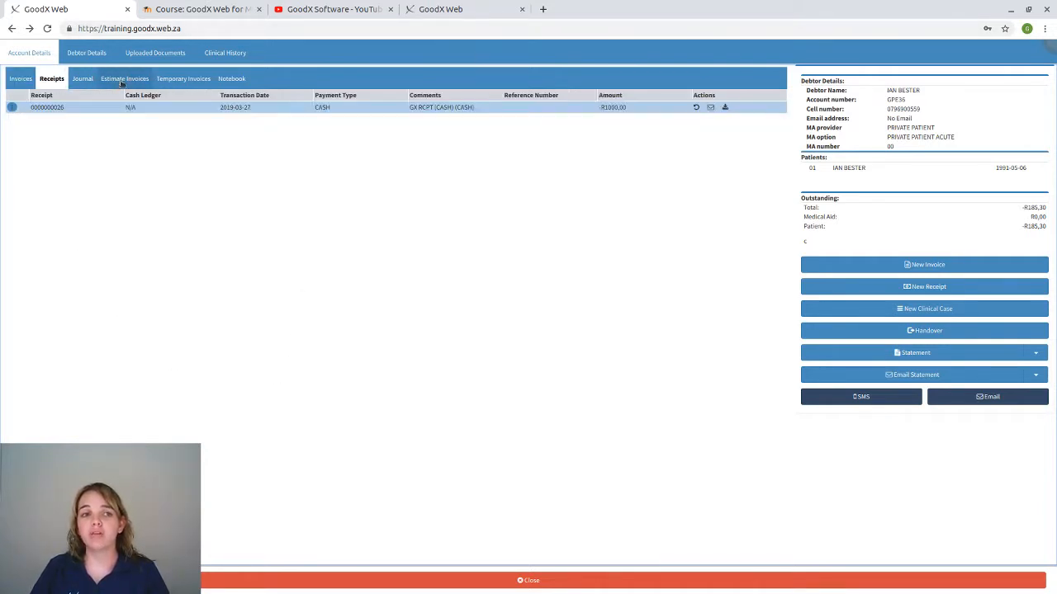
pyautogui.click(89, 80)
pyautogui.click(124, 82)
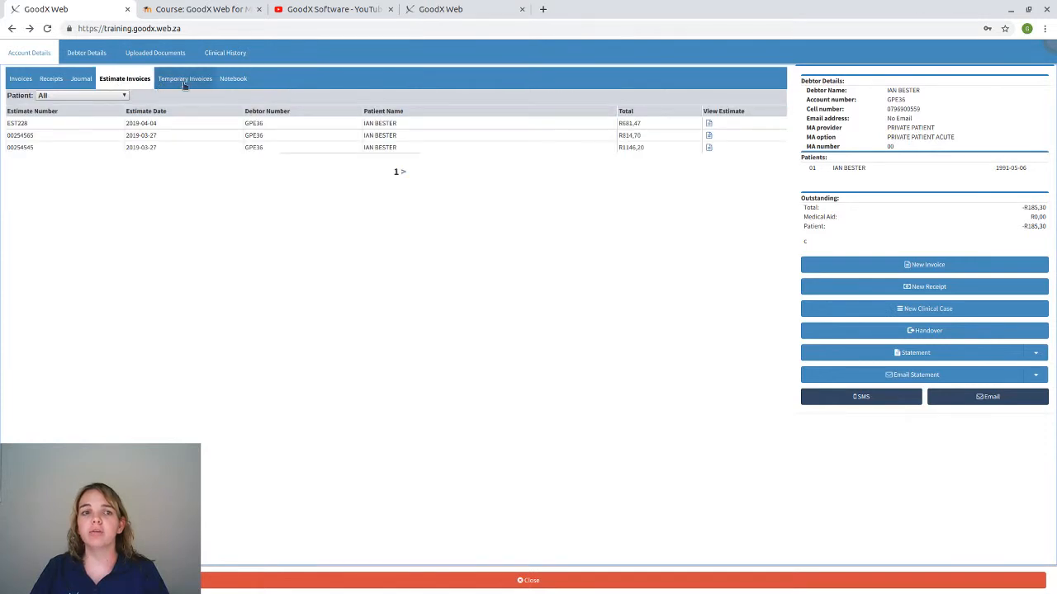
pyautogui.click(185, 82)
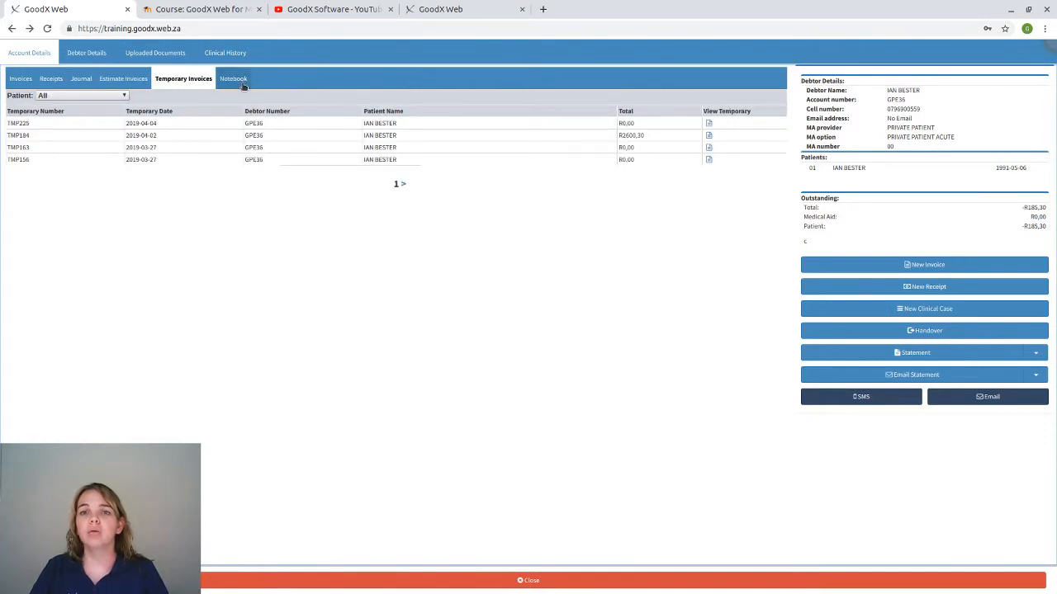
pyautogui.click(243, 84)
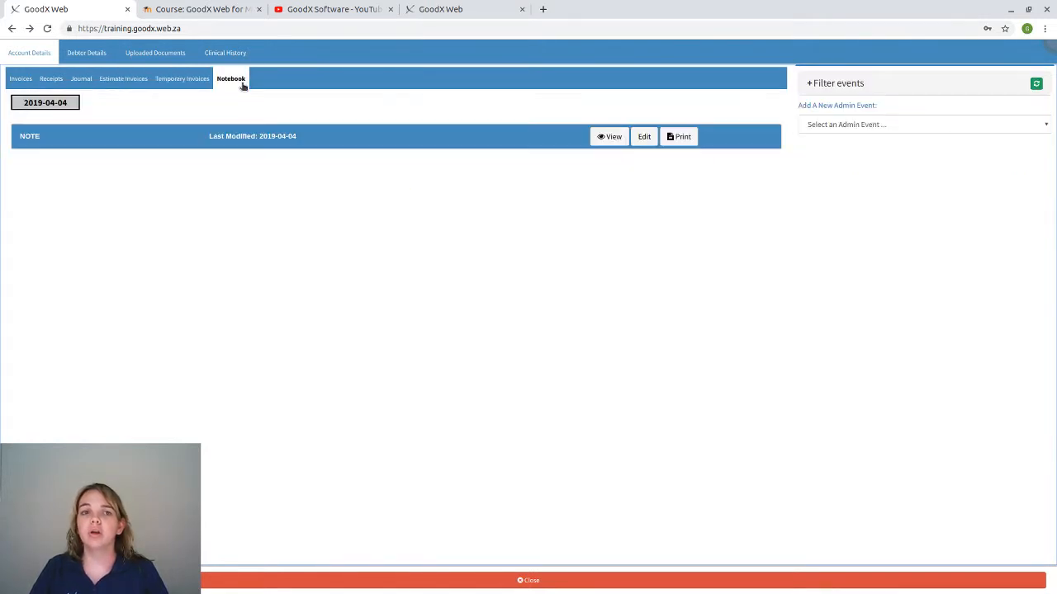
pyautogui.click(22, 78)
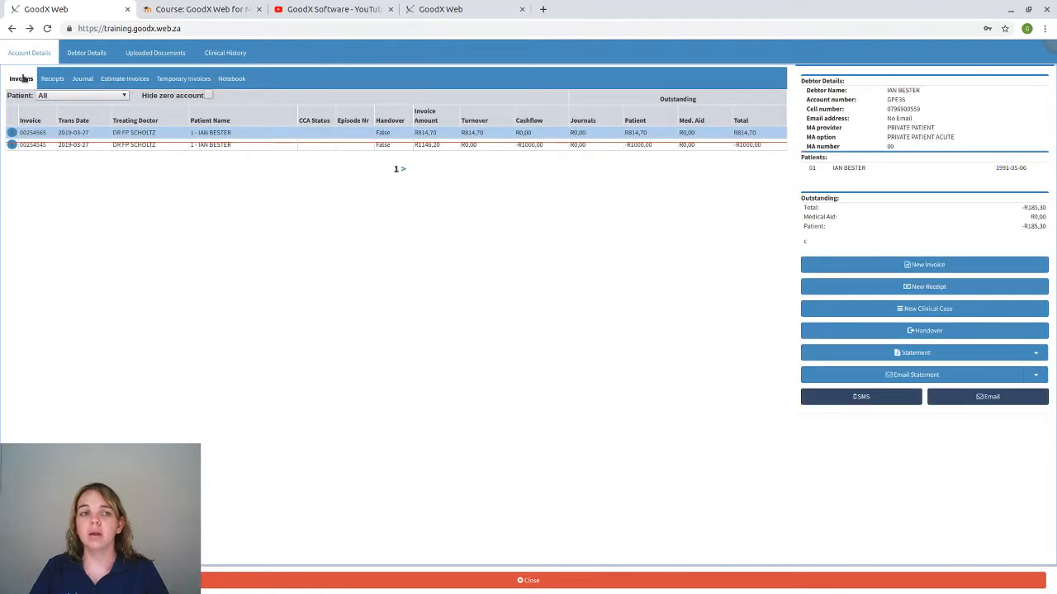
# Check the invoice lines of the R814,70 invoice and open that invoice for viewing and editing
pyautogui.click(324, 133)
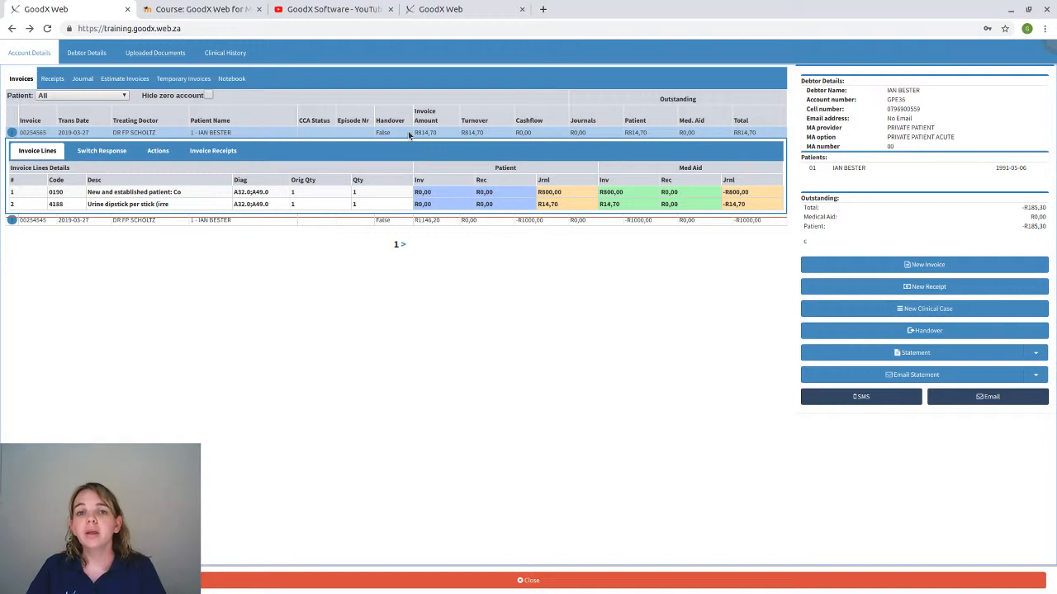
pyautogui.click(408, 132)
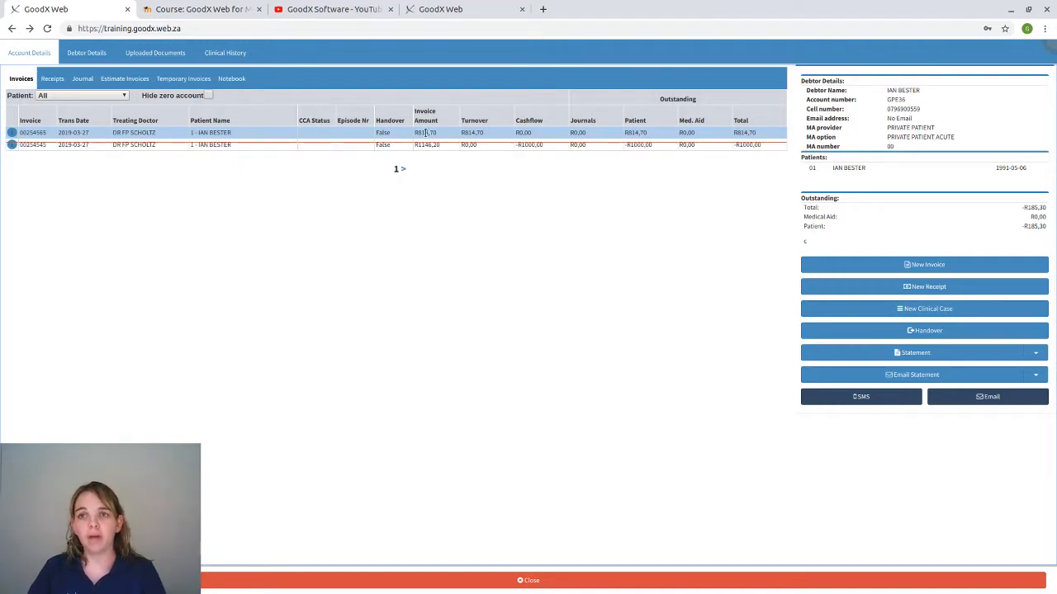
pyautogui.click(419, 133)
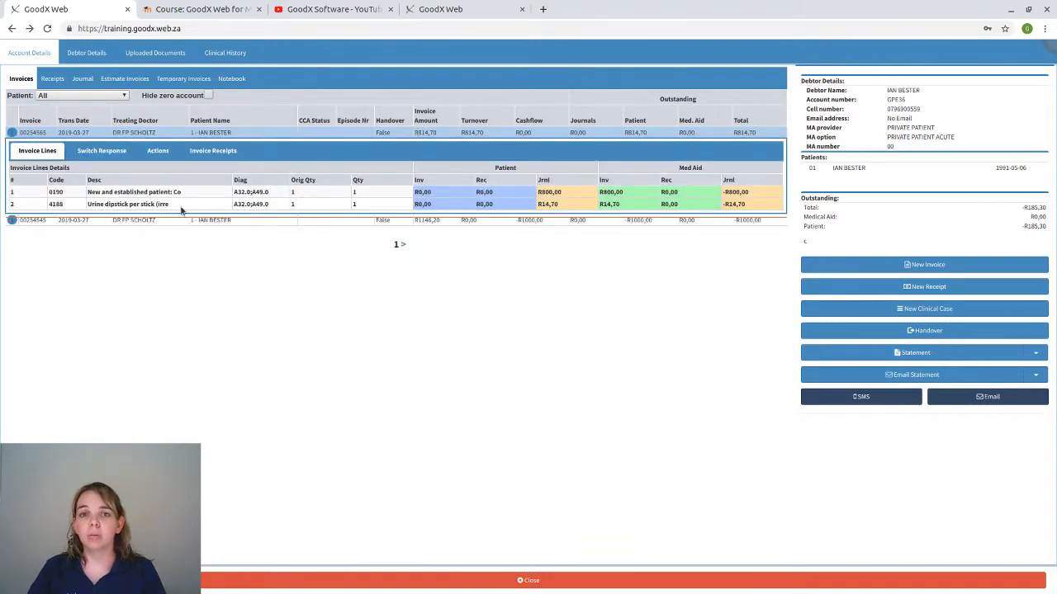
pyautogui.click(419, 133)
pyautogui.click(420, 132)
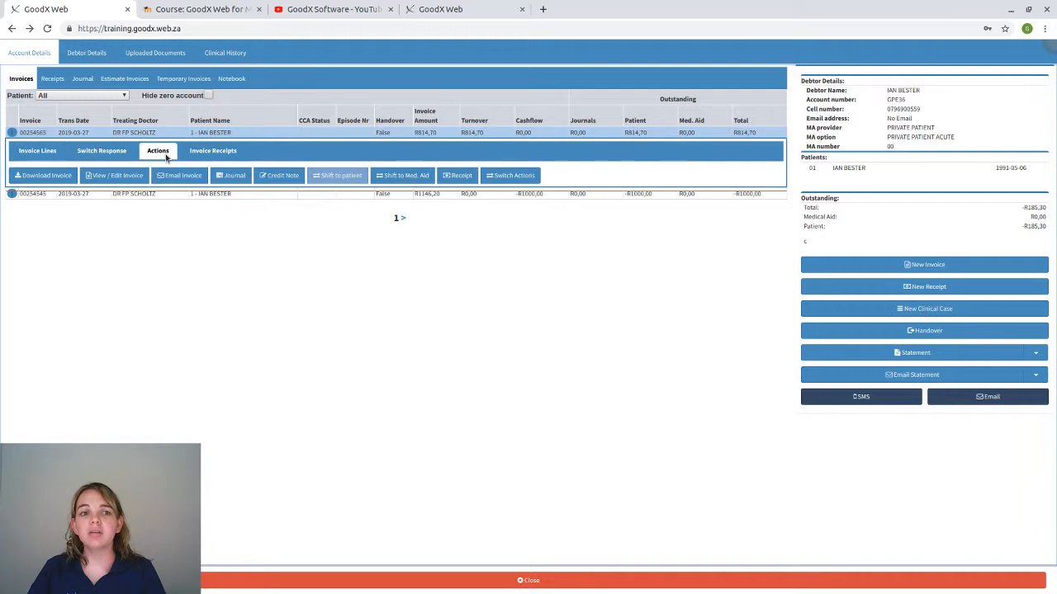
pyautogui.click(115, 176)
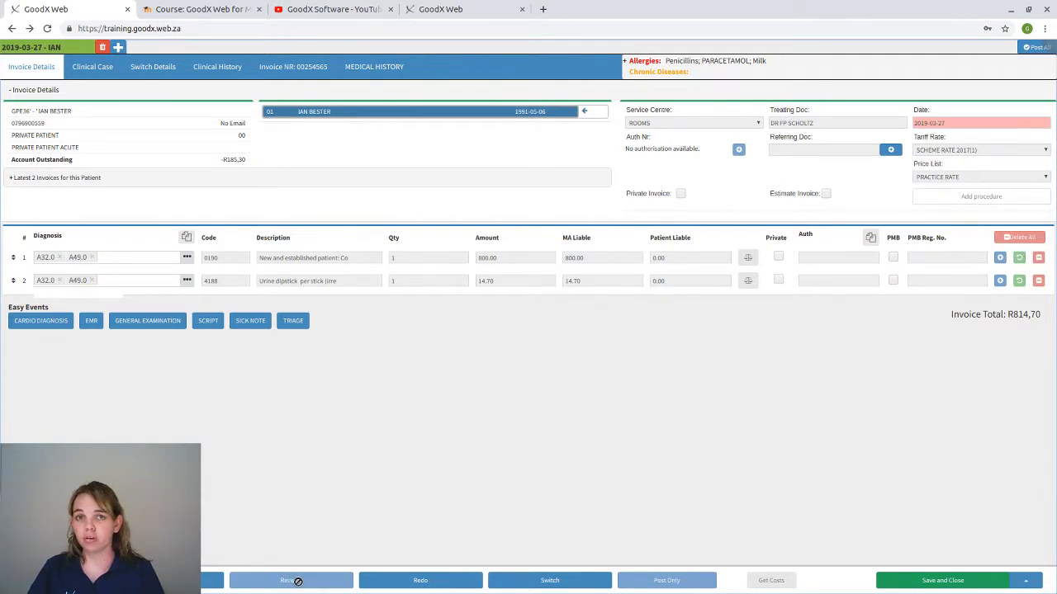
# Redo the open invoice, giving "Forget to add billing" as the credit note reason
pyautogui.click(419, 581)
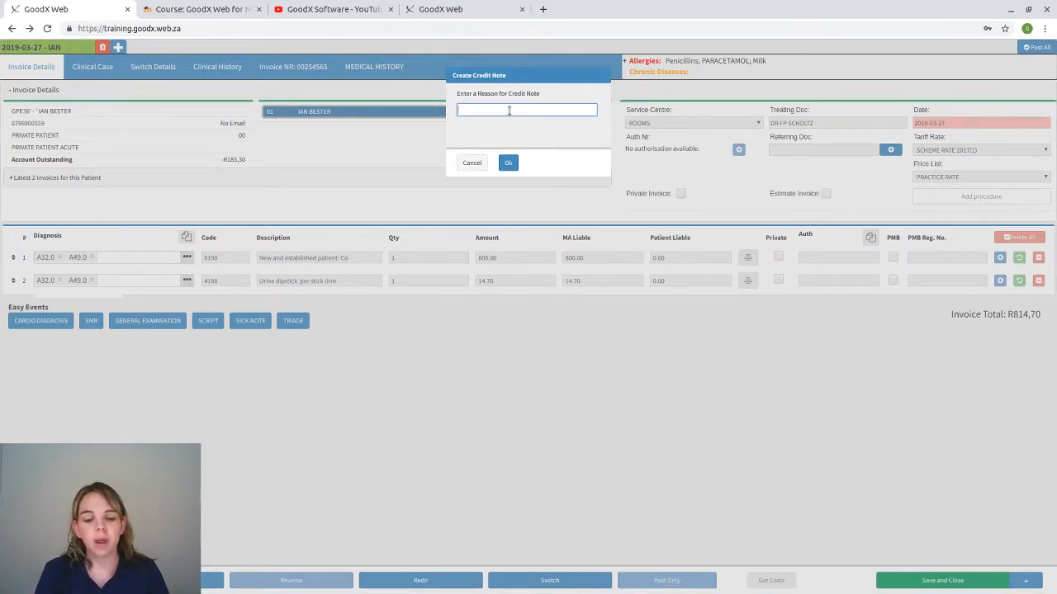
pyautogui.write('Forget')
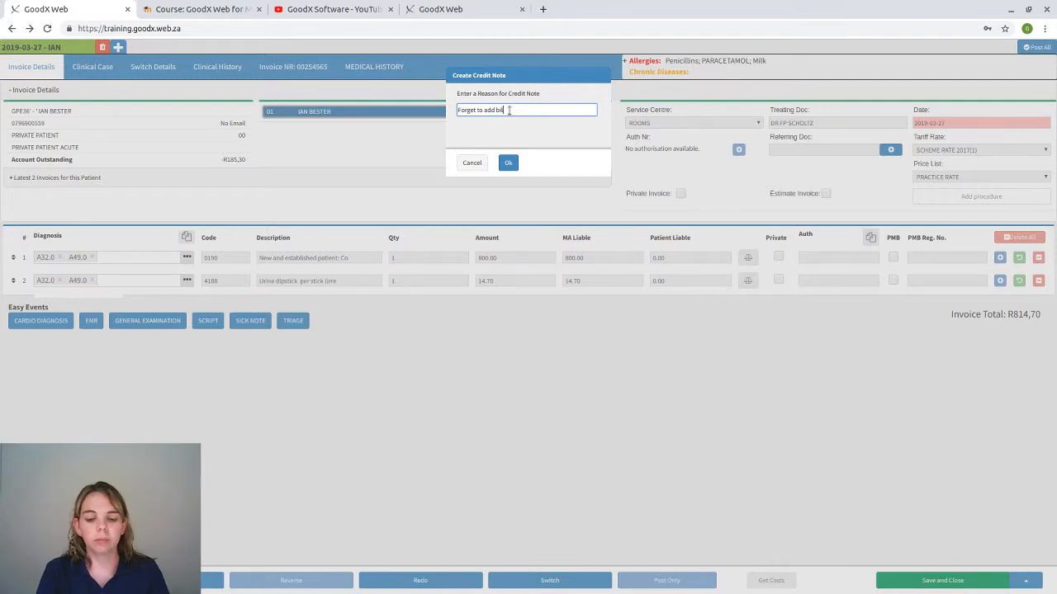
pyautogui.write('to add billing')
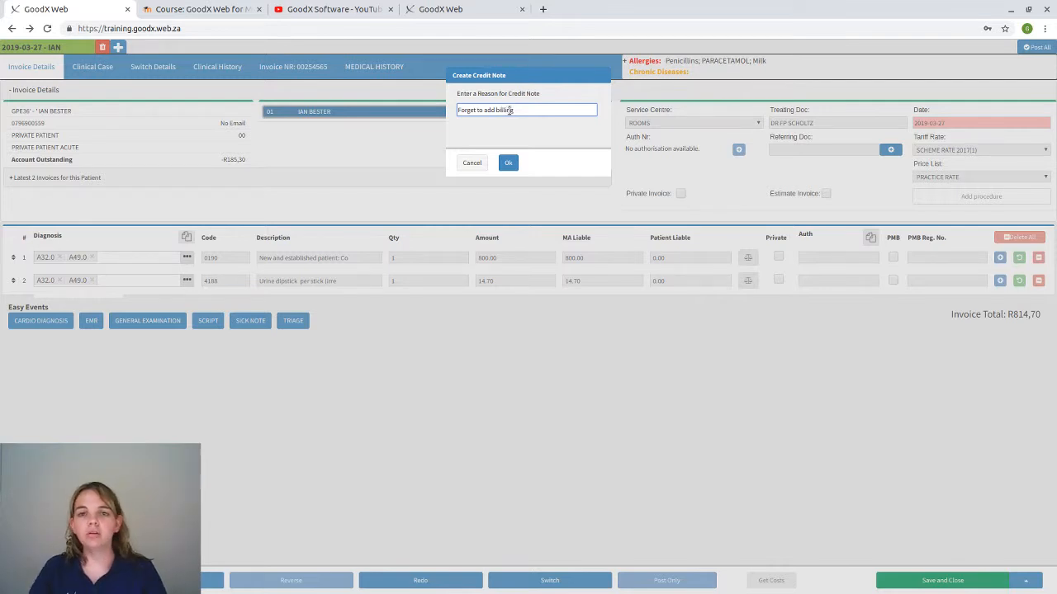
pyautogui.click(508, 163)
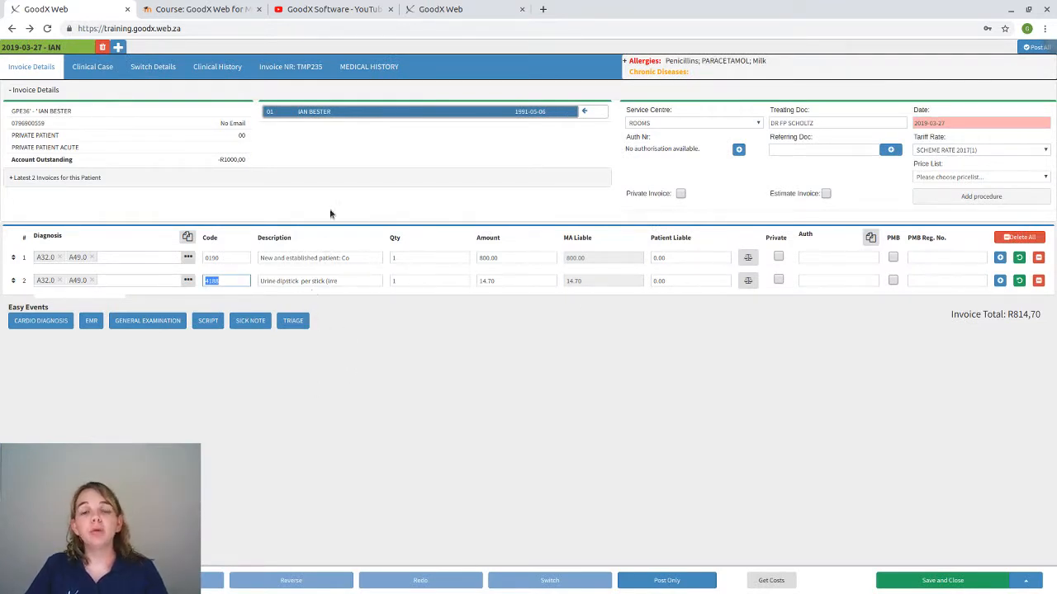
# Replace the urine dipstick line with a new line for code 02017SC4, NEEDLE 18G
pyautogui.click(1038, 280)
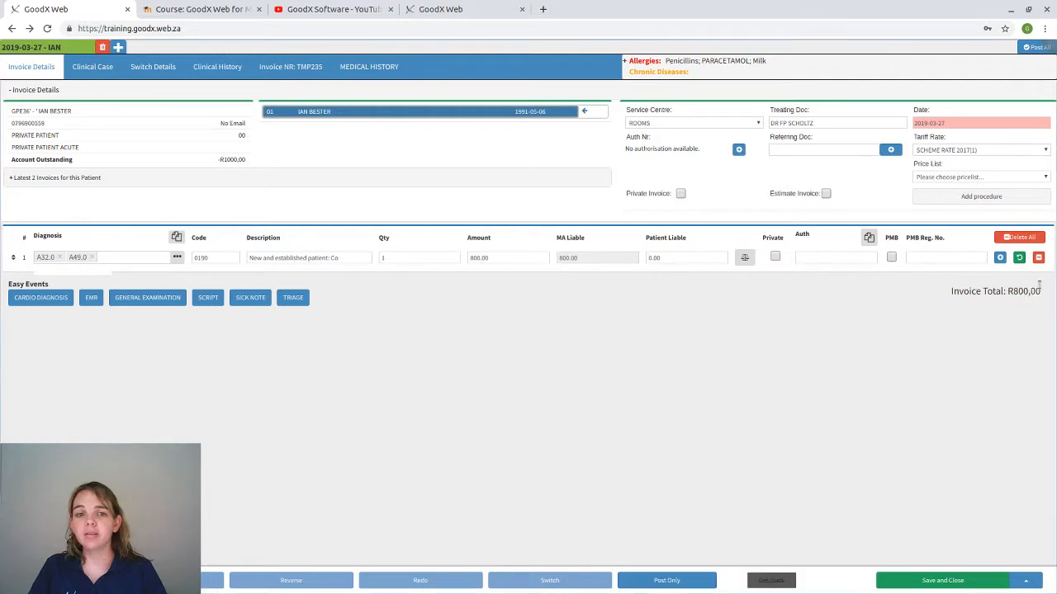
pyautogui.click(1000, 258)
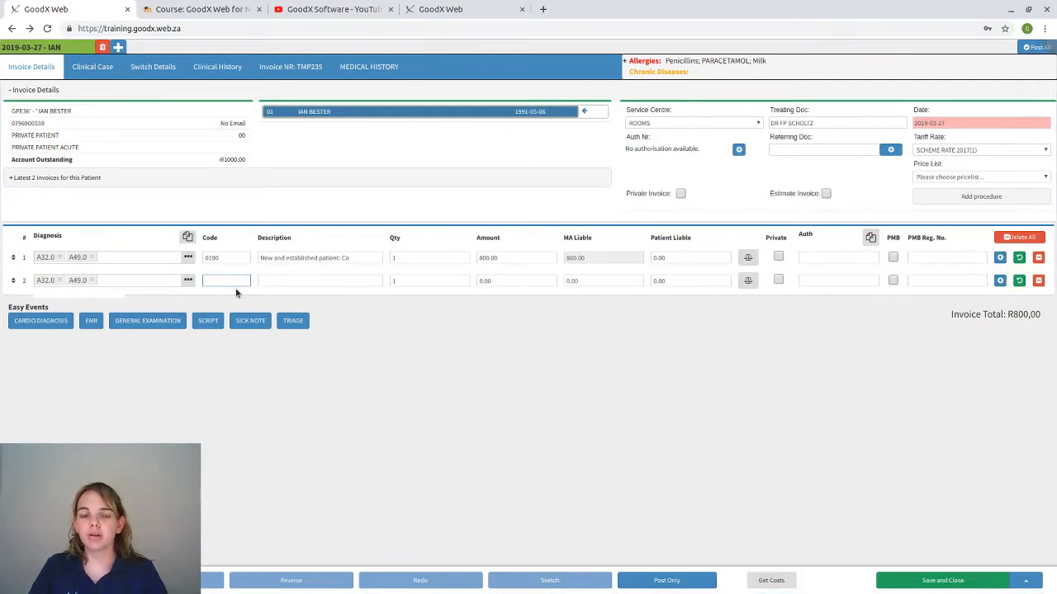
pyautogui.write('need')
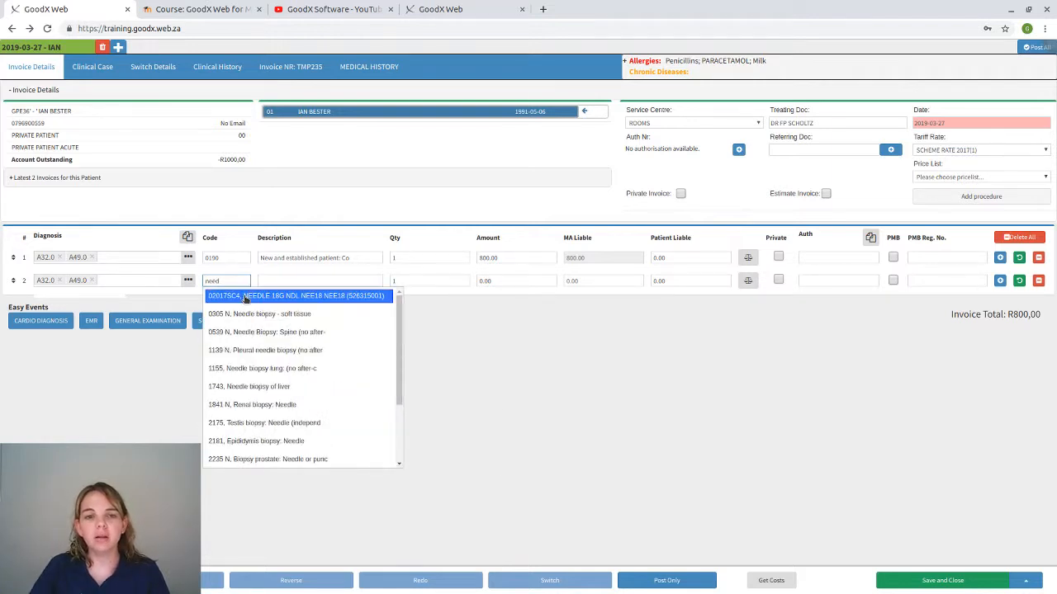
pyautogui.click(238, 295)
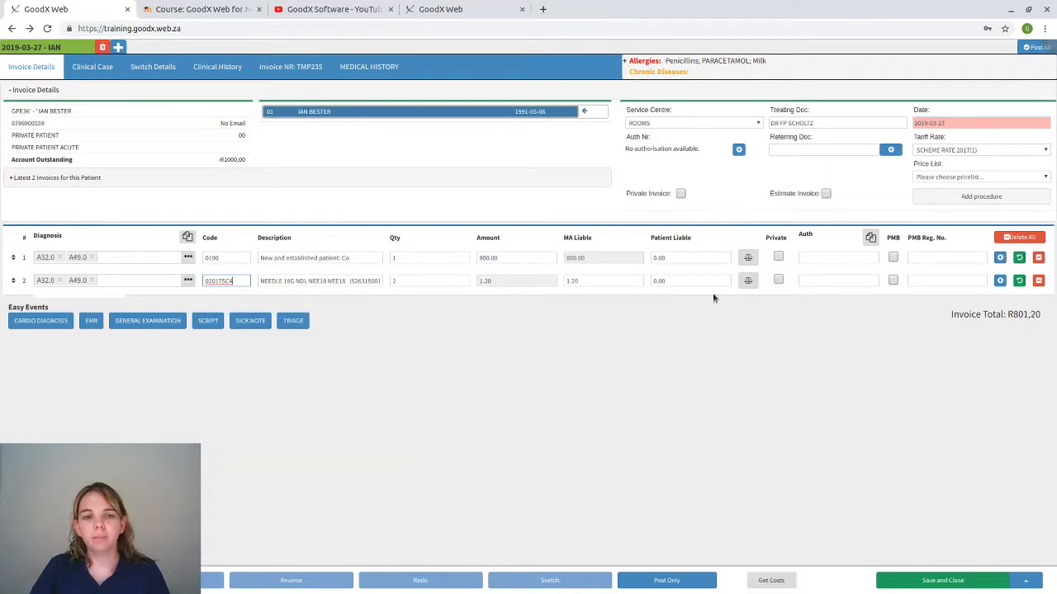
# Add a further invoice line and fill in the billing codes from the flu1 macro
pyautogui.click(1000, 281)
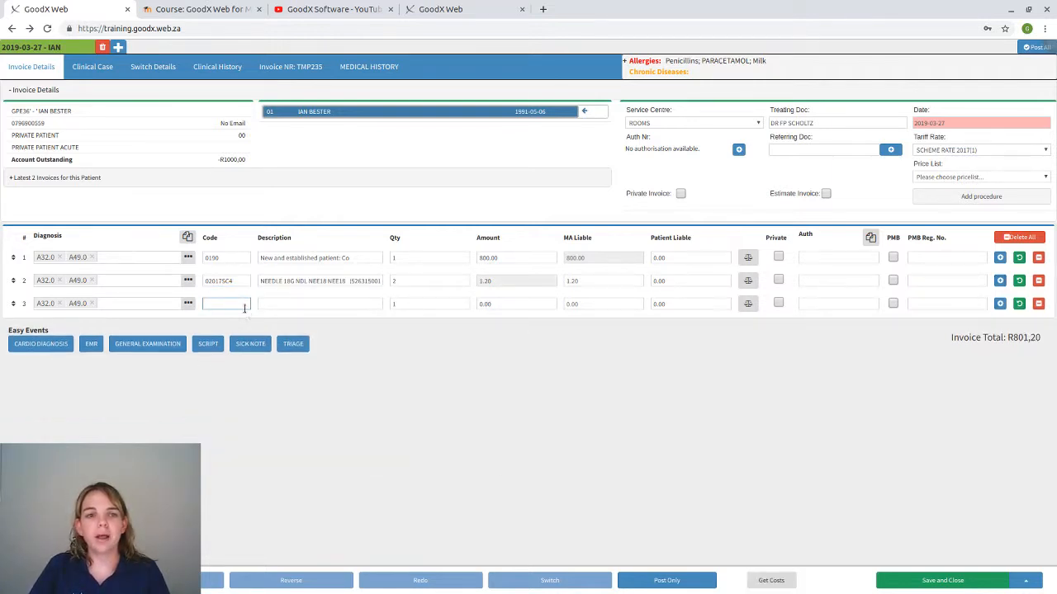
pyautogui.write('flu')
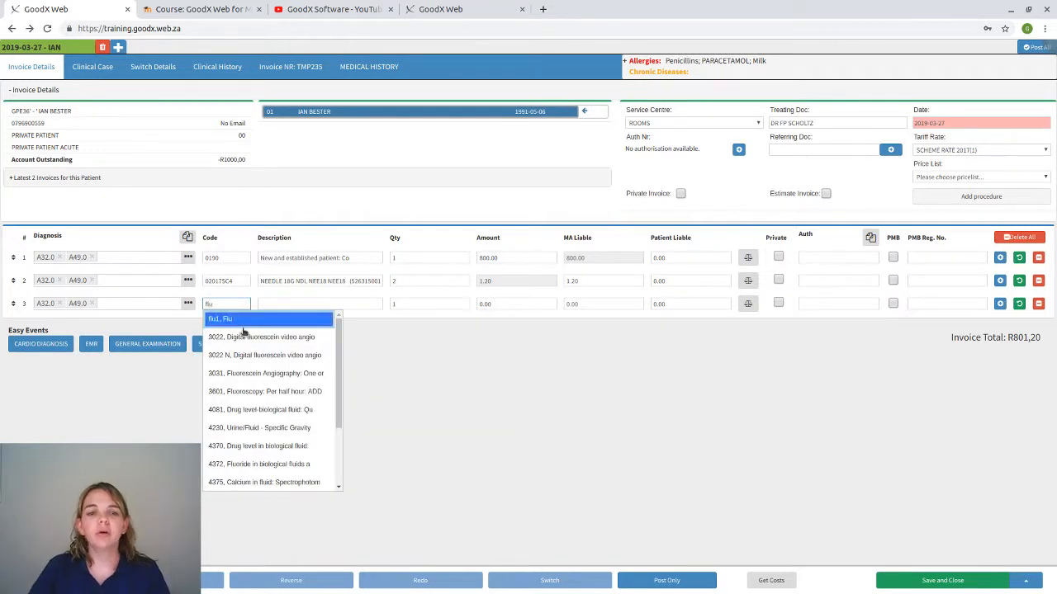
pyautogui.click(242, 321)
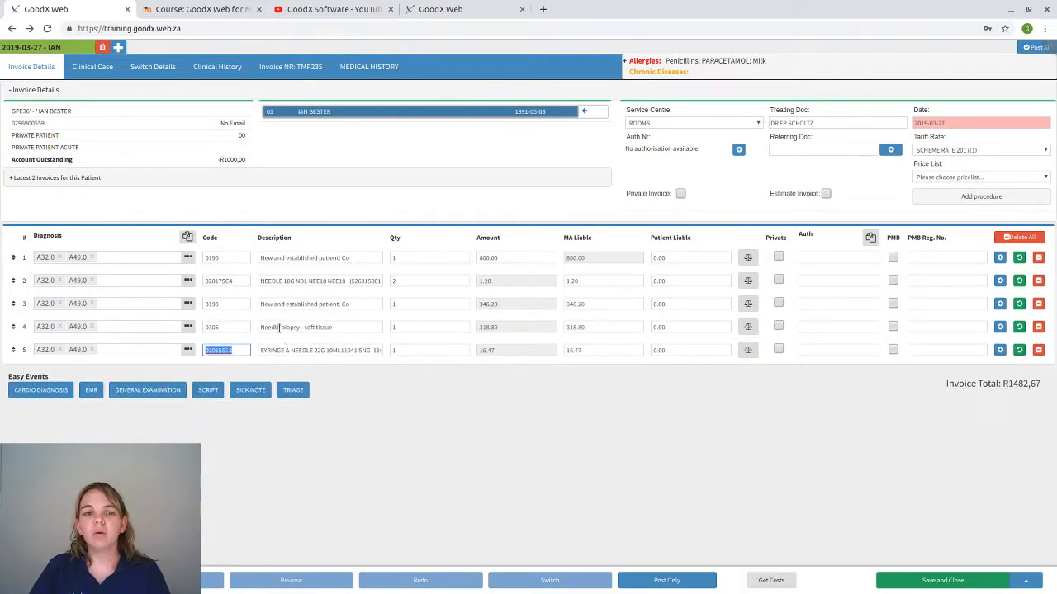
# Delete the needle biopsy line with code 0305 and post the invoice without switching it
pyautogui.click(1038, 327)
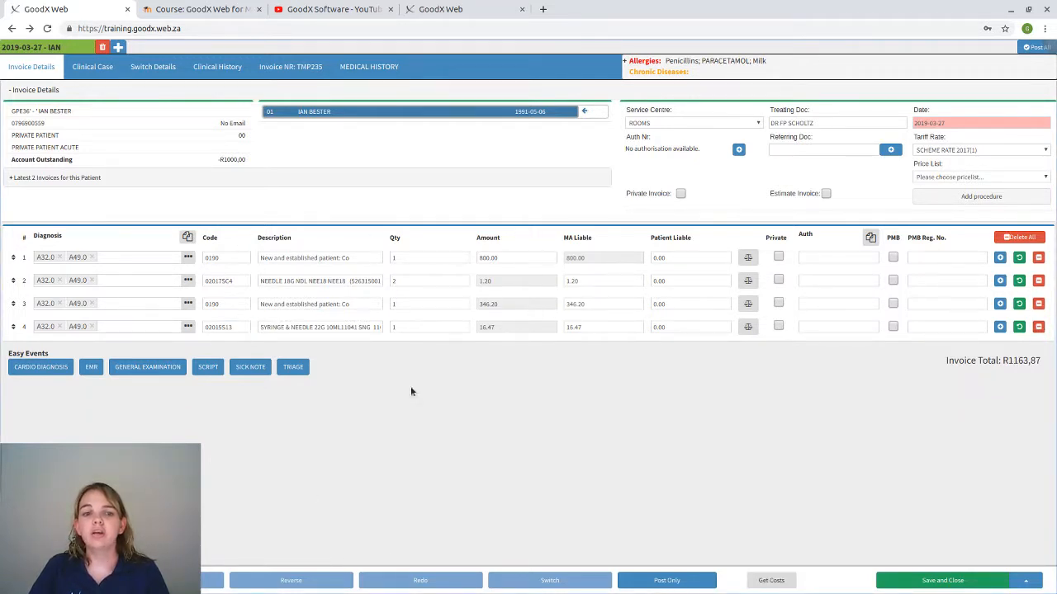
pyautogui.click(681, 586)
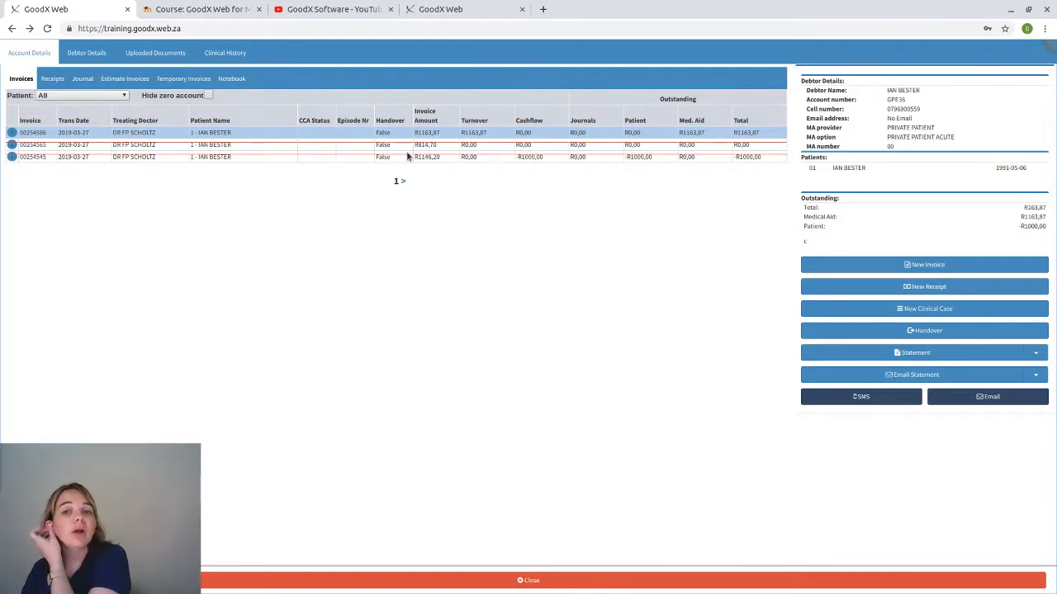
# Pass a credit note on the R1163,87 invoice dated 2019-03-27, with "Incorrect patient" as the credit reason
pyautogui.click(425, 132)
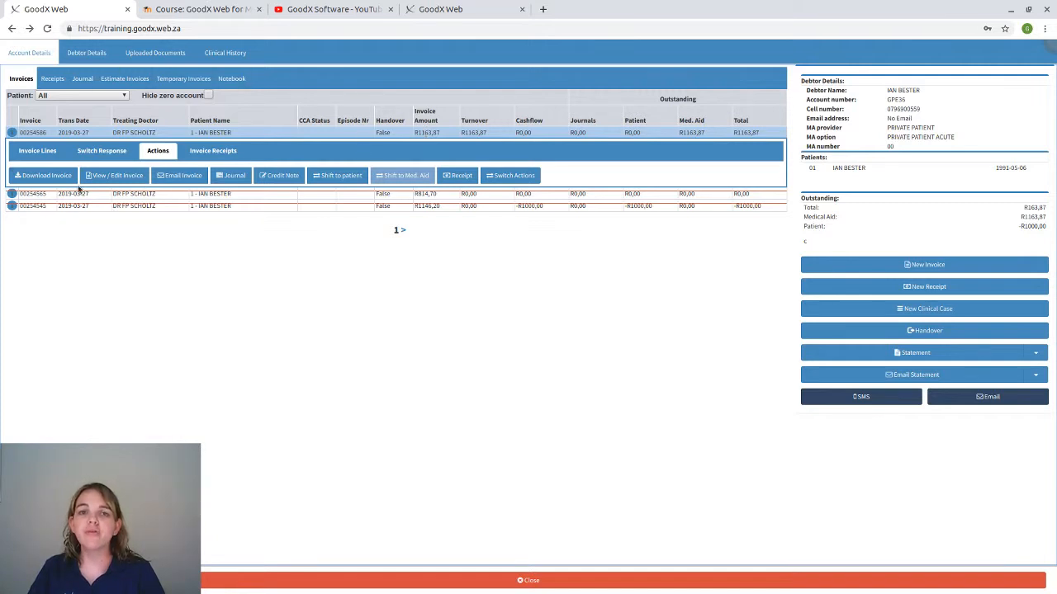
pyautogui.click(279, 177)
pyautogui.click(536, 134)
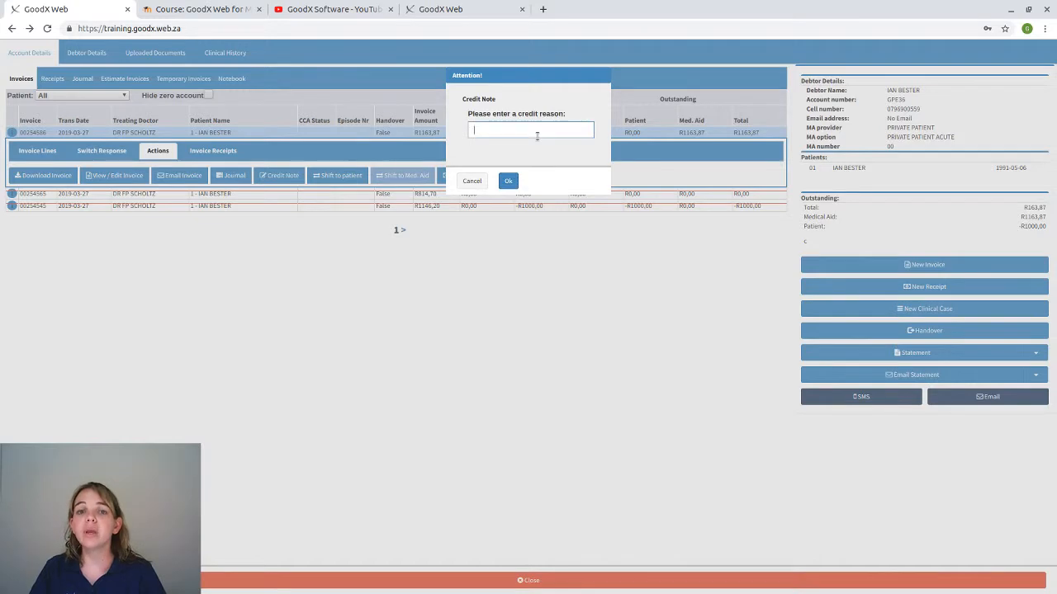
pyautogui.write('inv')
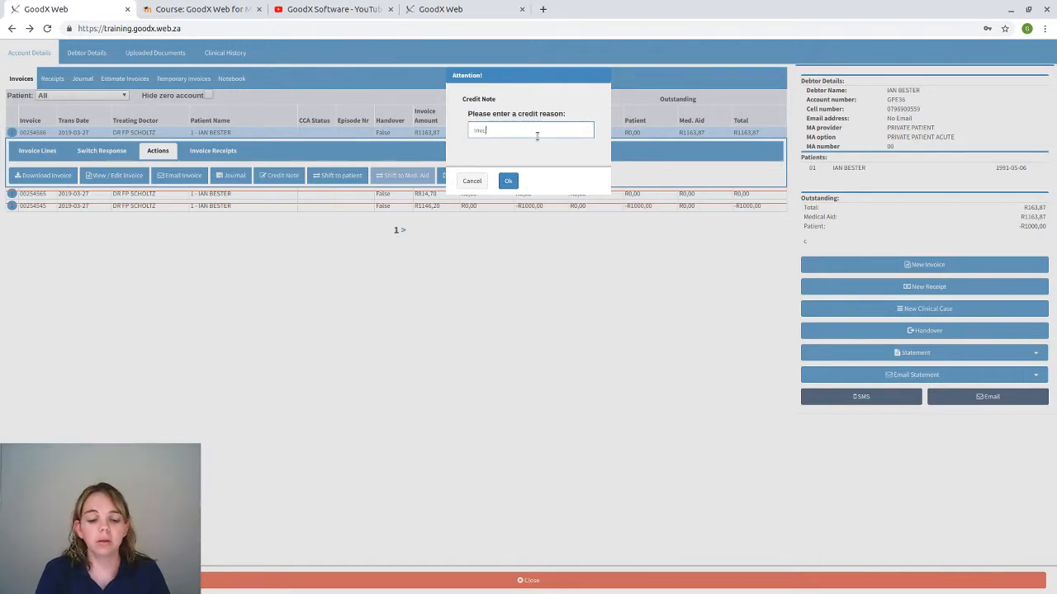
pyautogui.write('orr')
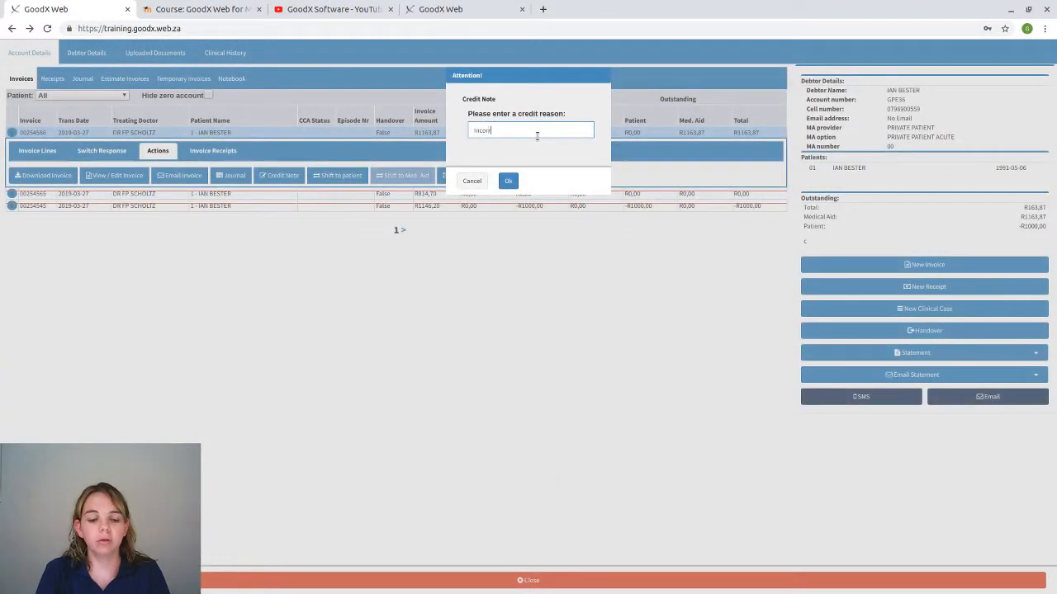
pyautogui.write('ect patient')
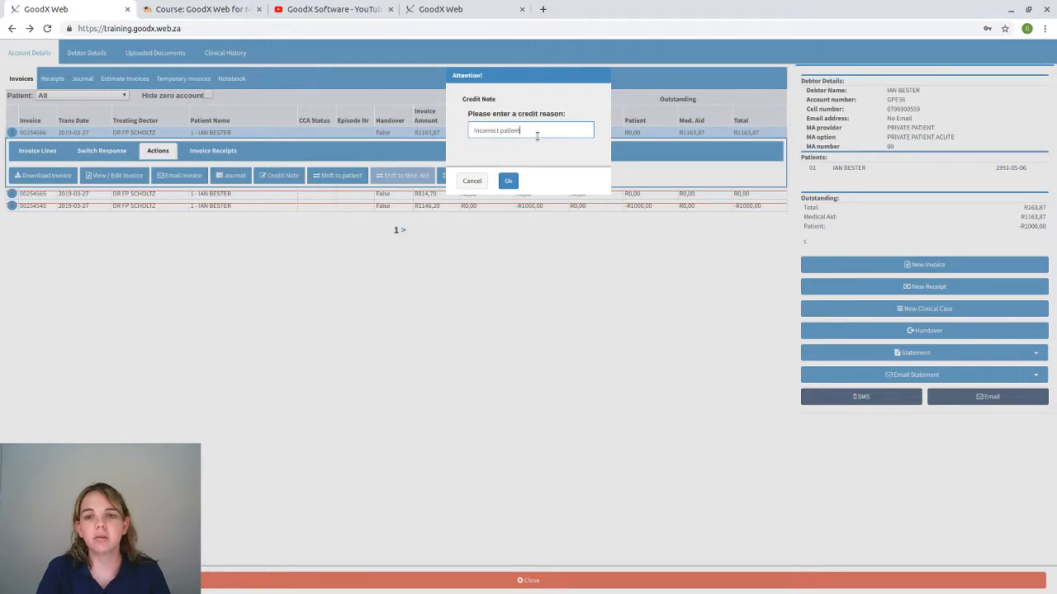
pyautogui.click(509, 181)
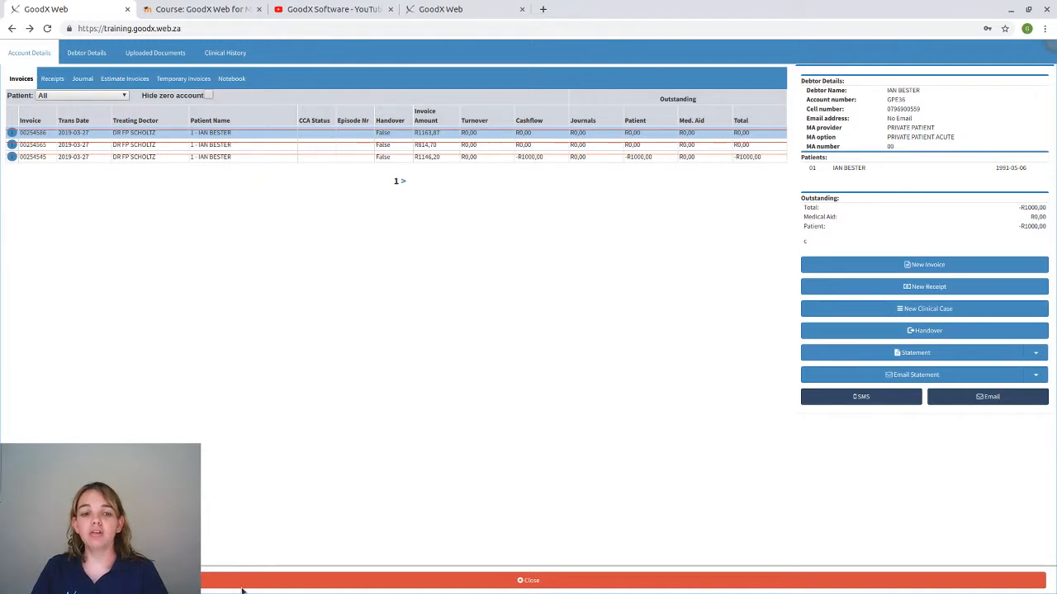
# Return to the diary and check the status indicators of the 10:15 emergency booking
pyautogui.click(566, 583)
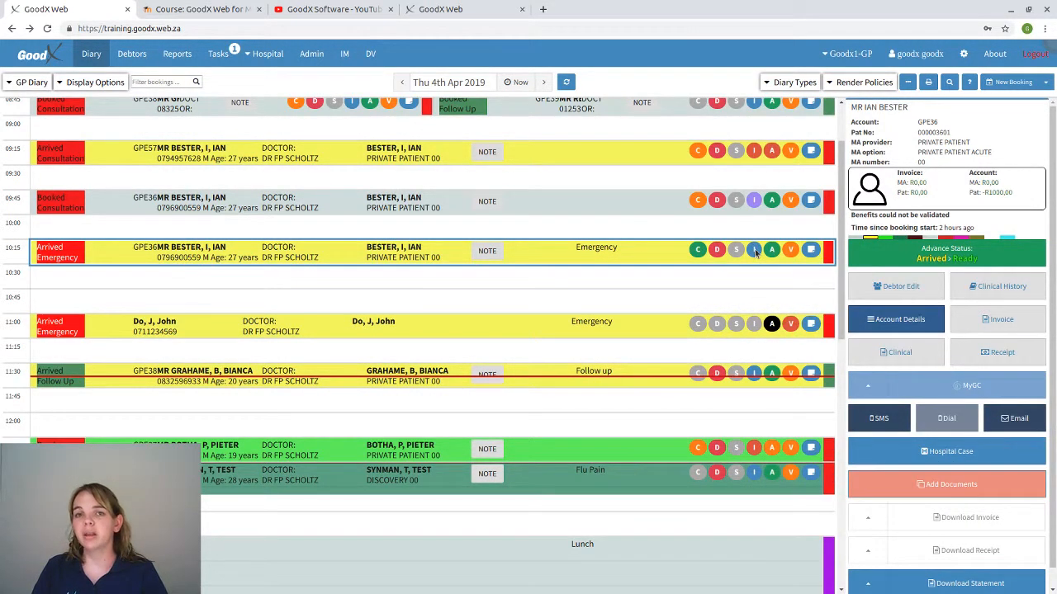
pyautogui.moveTo(755, 252)
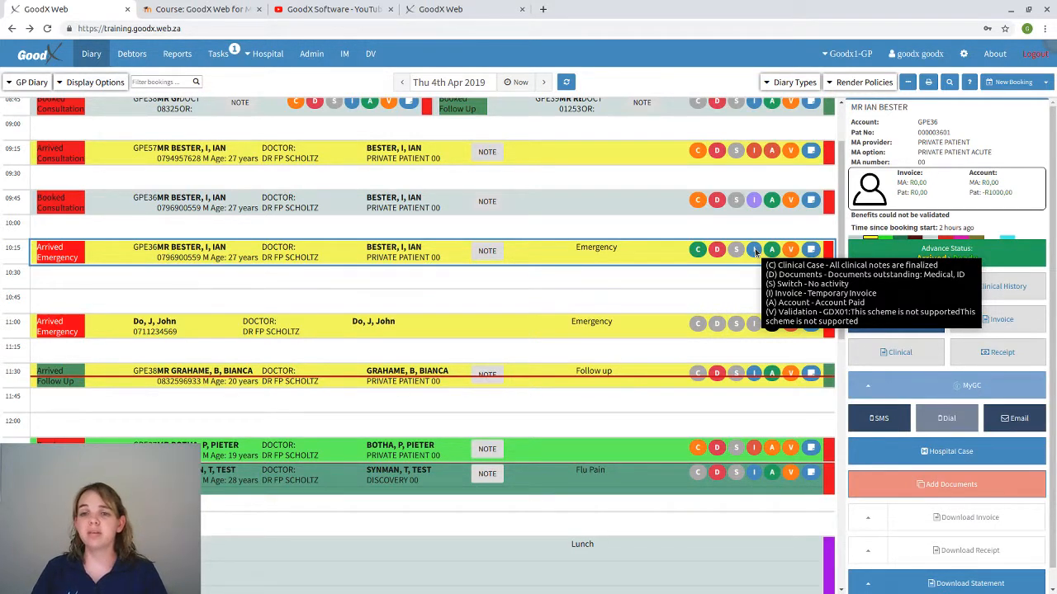
pyautogui.click(590, 286)
pyautogui.click(568, 257)
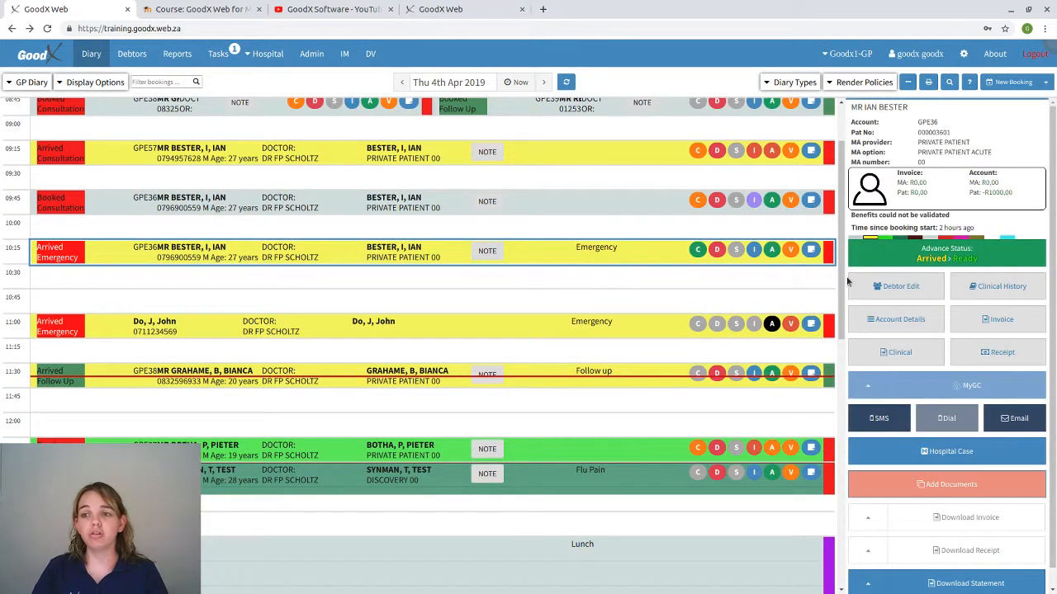
pyautogui.click(348, 57)
pyautogui.press('Escape')
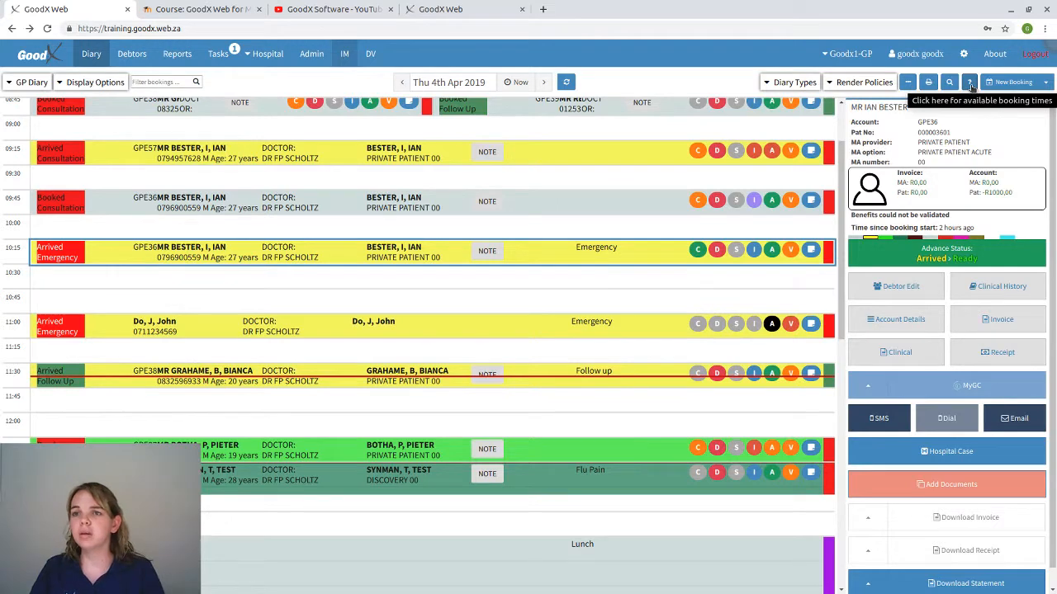
pyautogui.doubleClick(512, 255)
pyautogui.press('Escape')
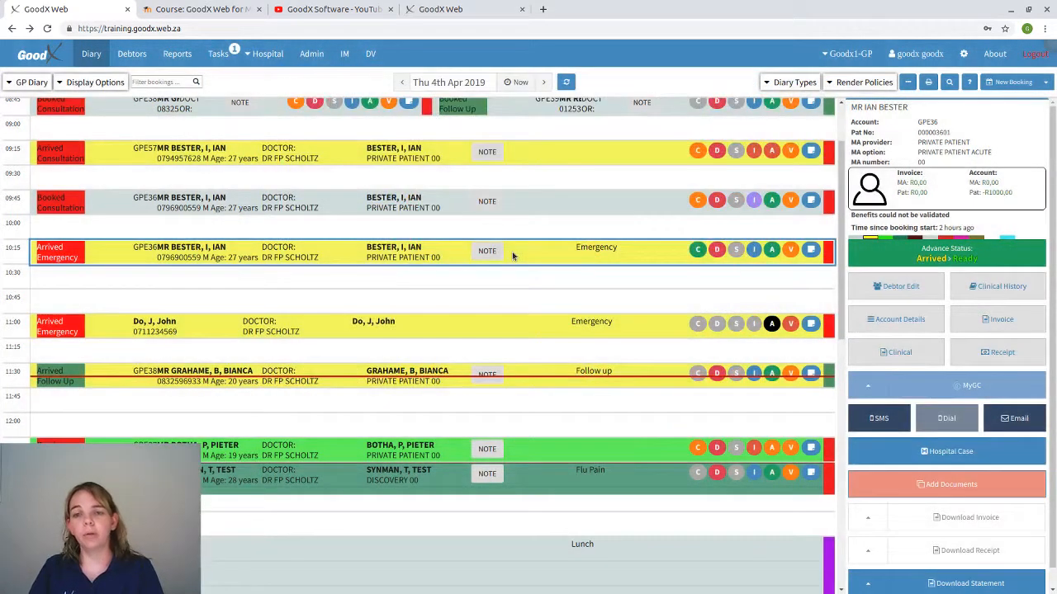
# Open the invoice for the 10:15 emergency booking and select procedure codes 0191 and 0201B9Z5 (PANAMOR SUP 100 MG) in the procedure search
pyautogui.click(1001, 322)
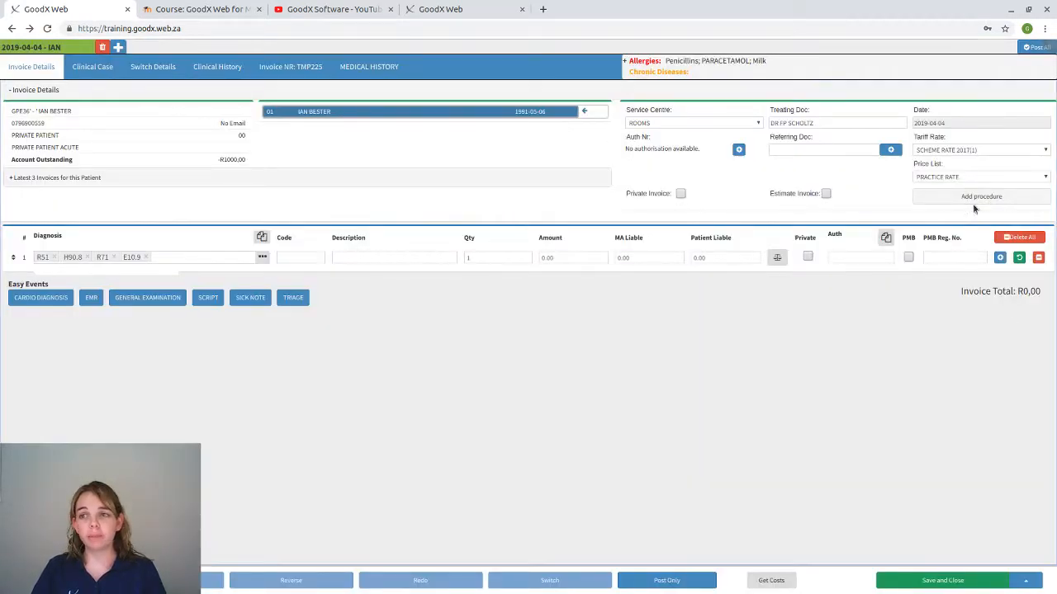
pyautogui.click(972, 198)
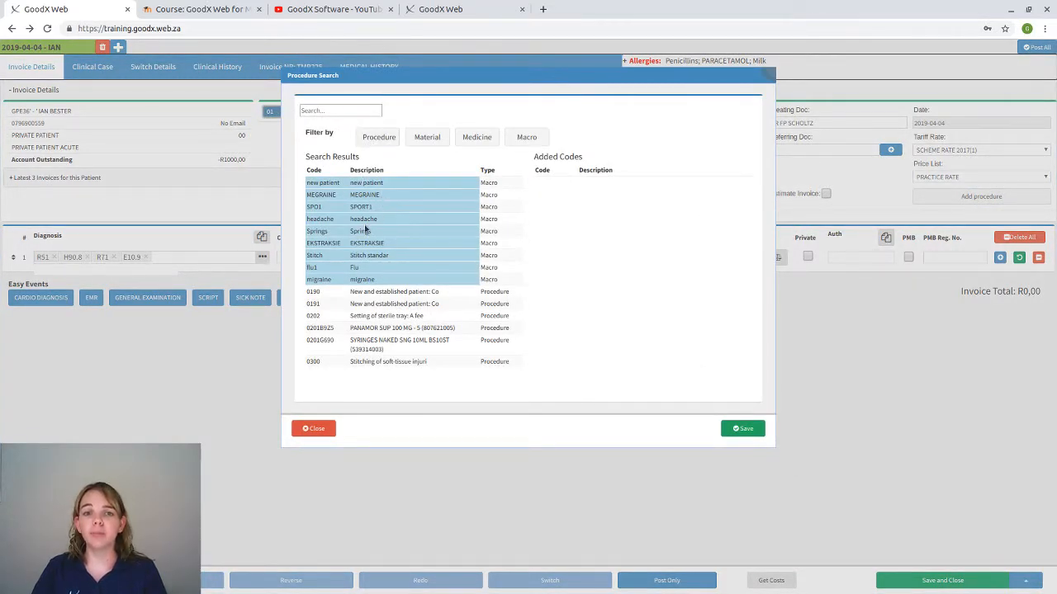
pyautogui.click(394, 303)
pyautogui.click(396, 329)
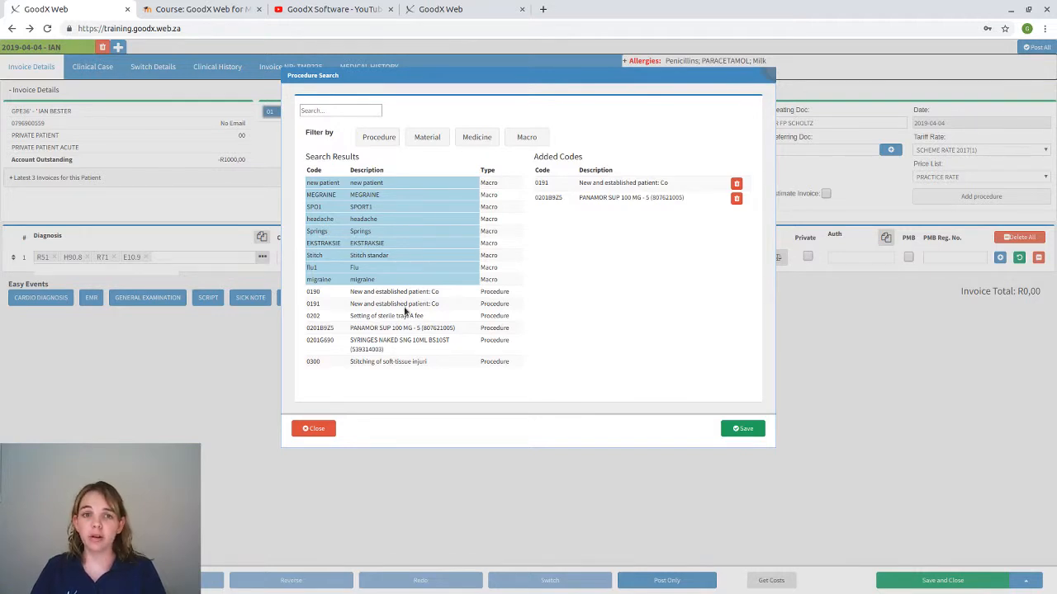
# Filter the procedure search results by macro, medicine and material to compare the lists, and clear these filters again
pyautogui.click(527, 137)
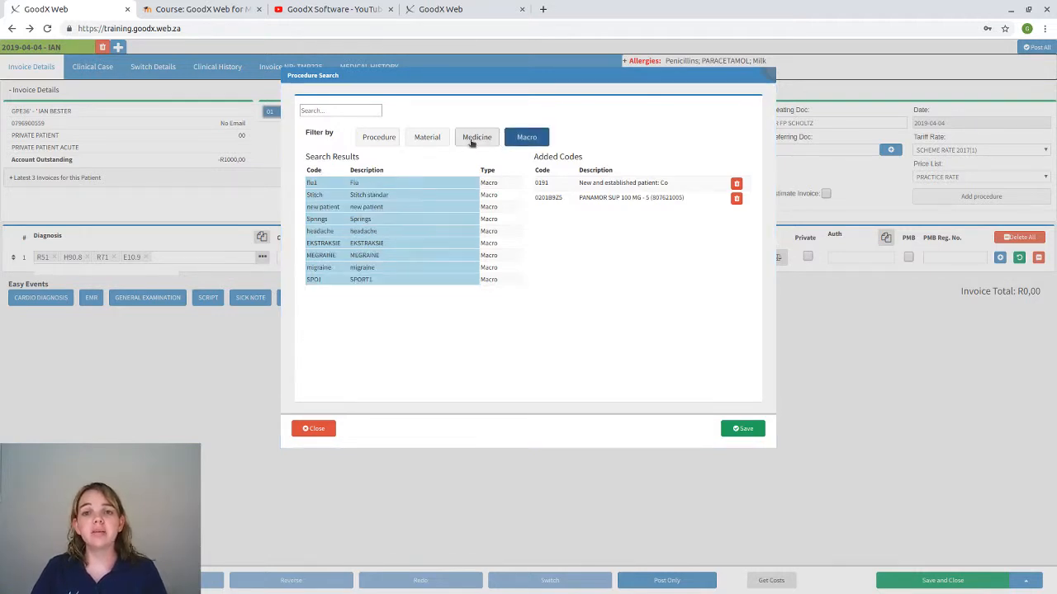
pyautogui.click(477, 137)
pyautogui.click(430, 141)
pyautogui.click(434, 142)
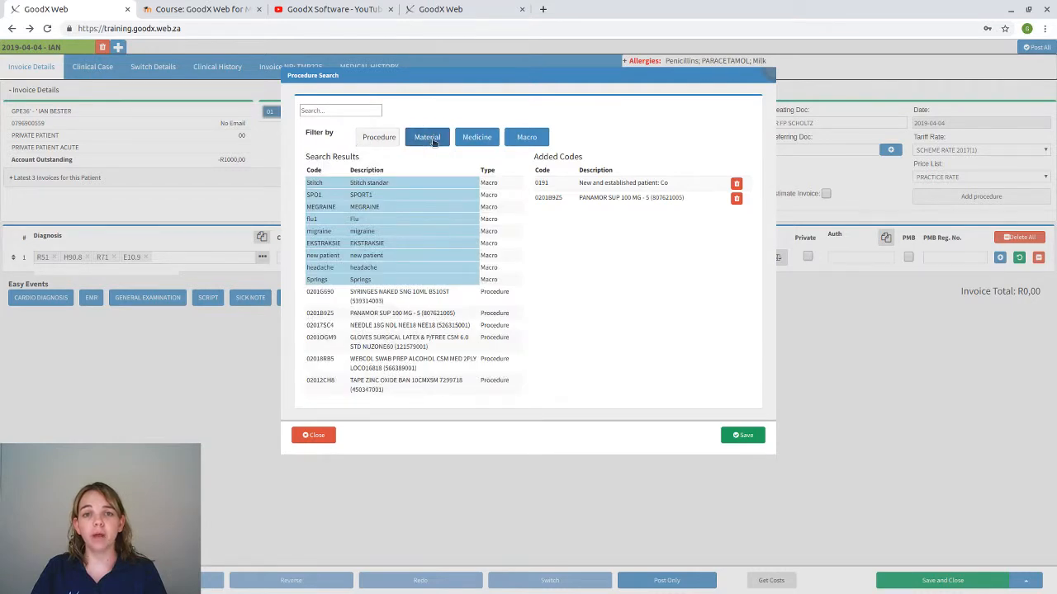
pyautogui.click(457, 137)
pyautogui.click(528, 138)
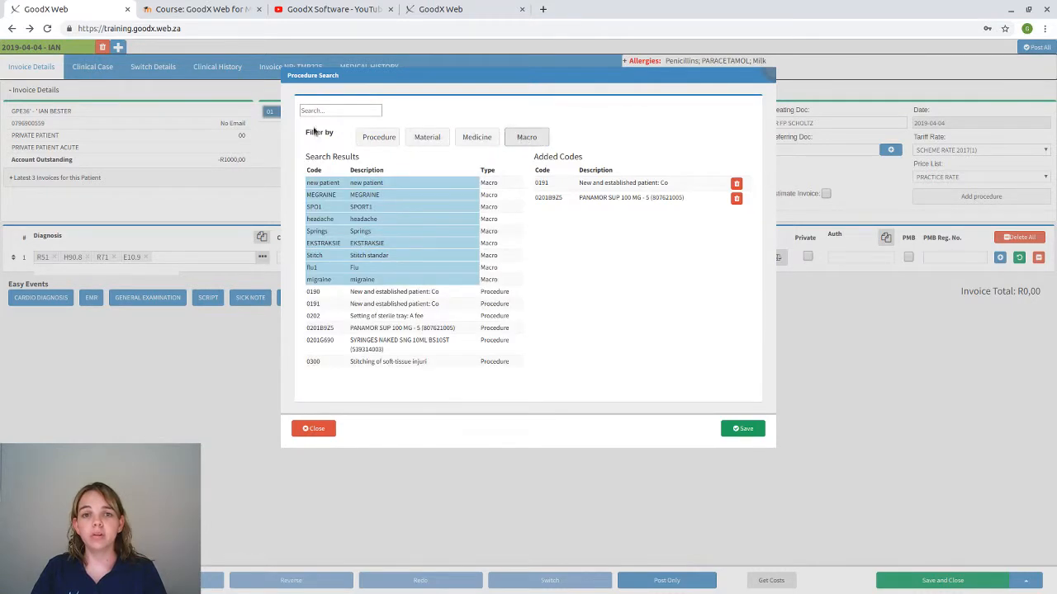
# Filter the search results by procedure, add the material and medicine filters, and remove the procedure filter to view the remaining codes
pyautogui.click(378, 140)
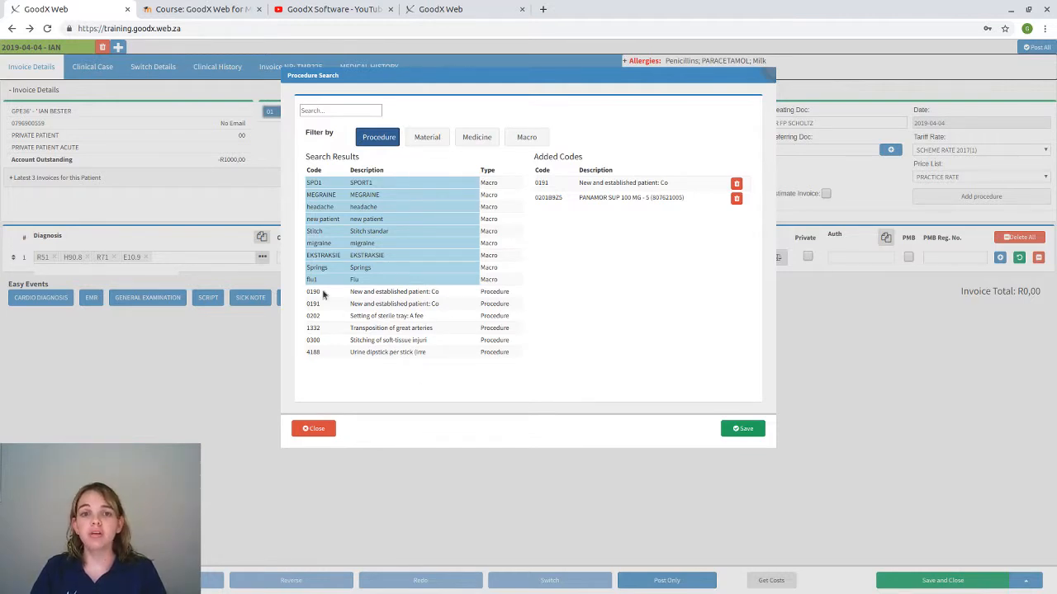
pyautogui.click(426, 138)
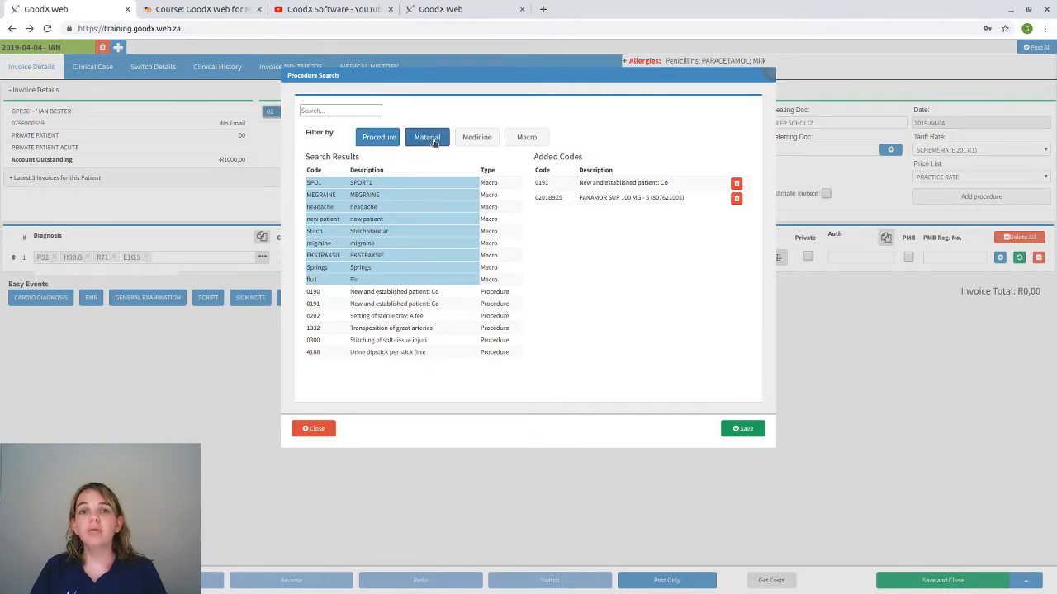
pyautogui.click(481, 139)
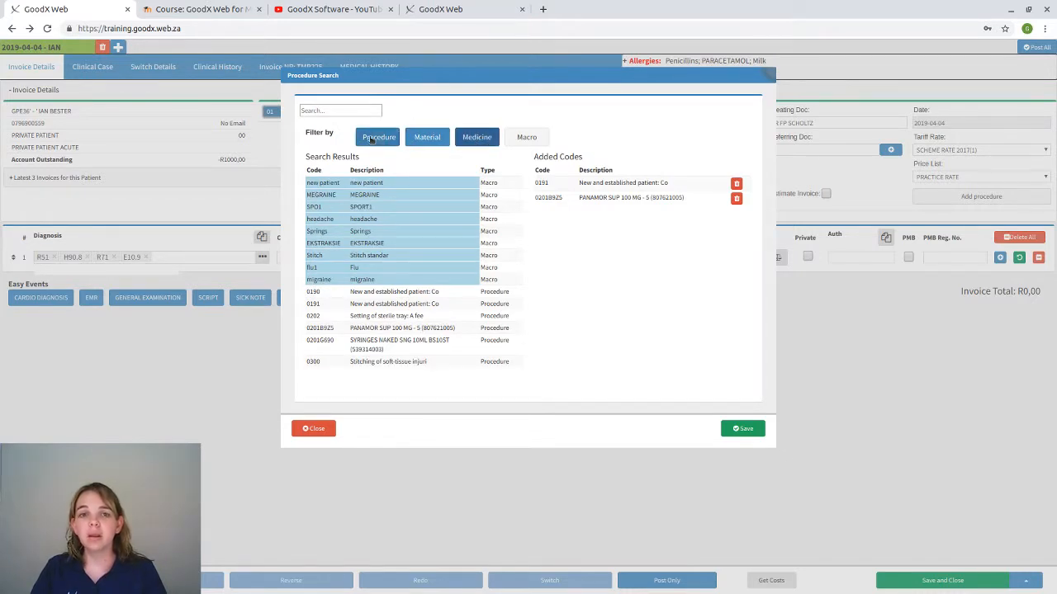
pyautogui.click(378, 137)
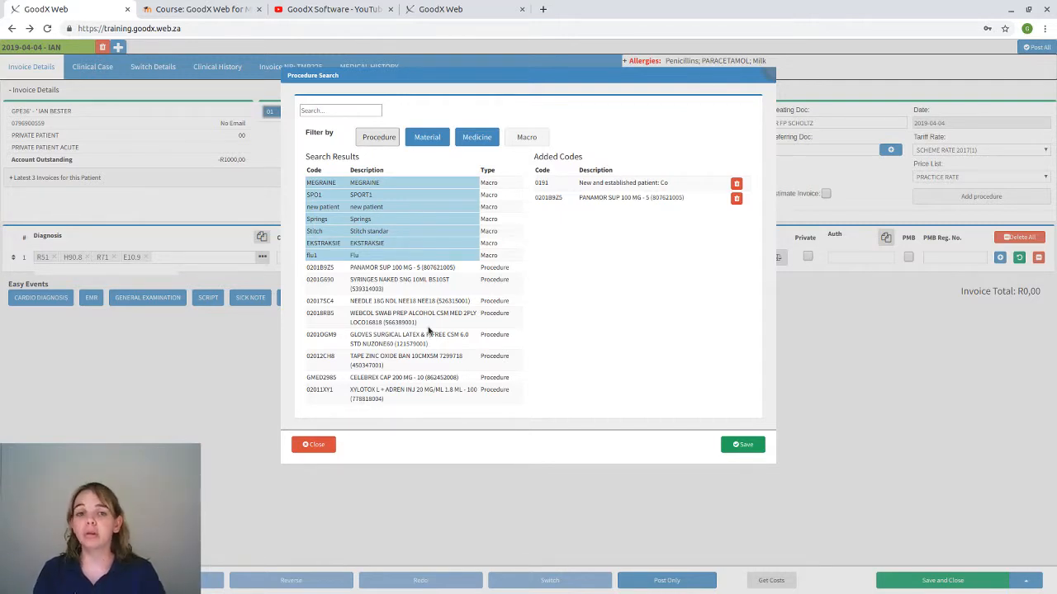
# Leave the procedure search and invoice without saving, and check the status indicators of the first diary booking after the 12:00 slot
pyautogui.press('Escape')
pyautogui.press('Escape')
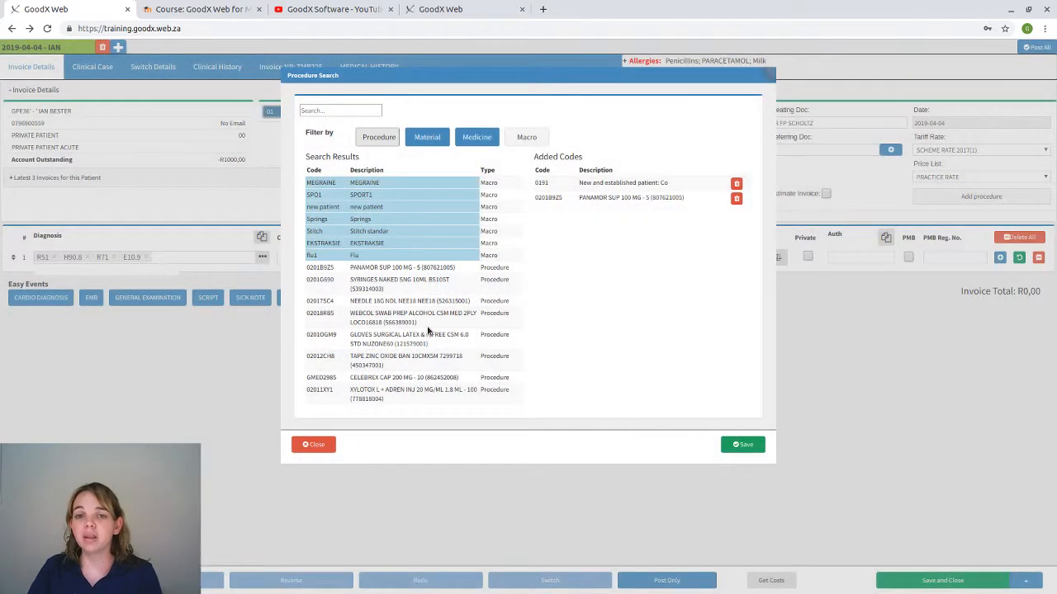
pyautogui.press('Escape')
pyautogui.press('Return')
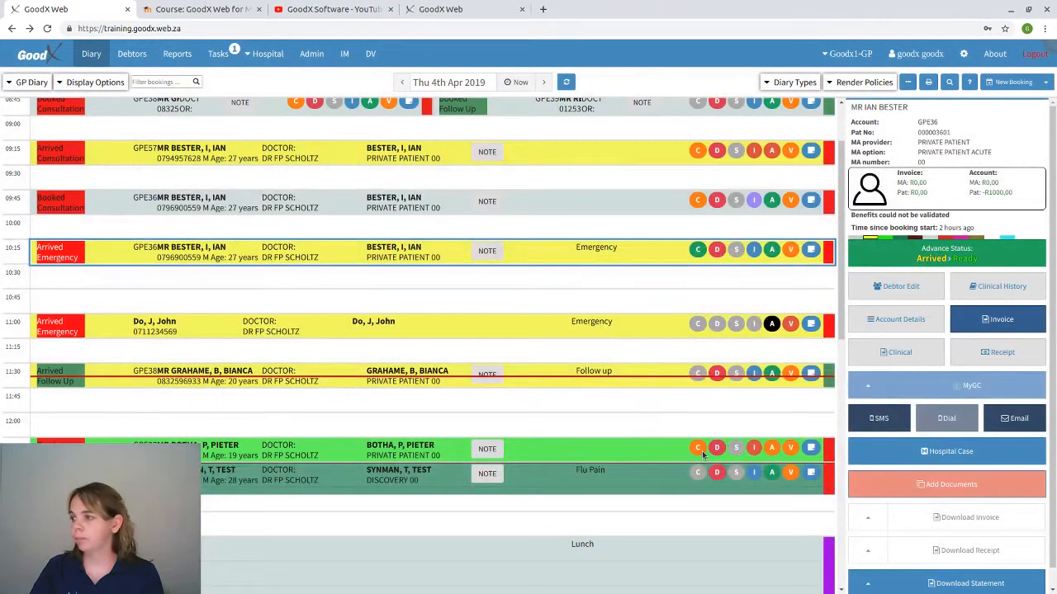
pyautogui.moveTo(702, 454)
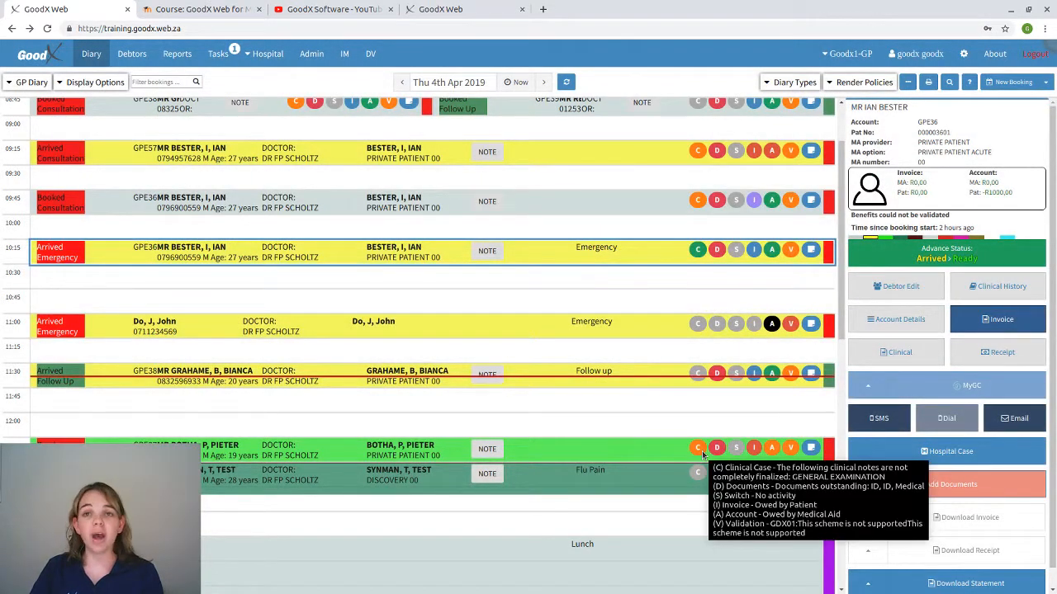